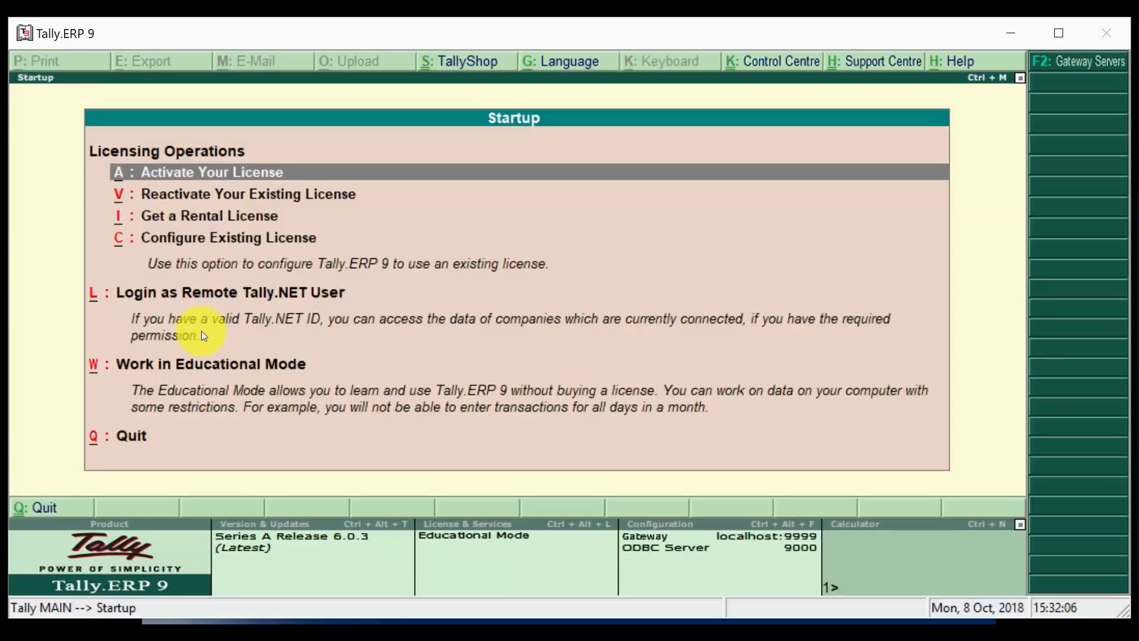
- Start working in Educational Mode and check the data path and company list used for selecting a company
{"action": "left_click", "coordinate": [228, 367]}
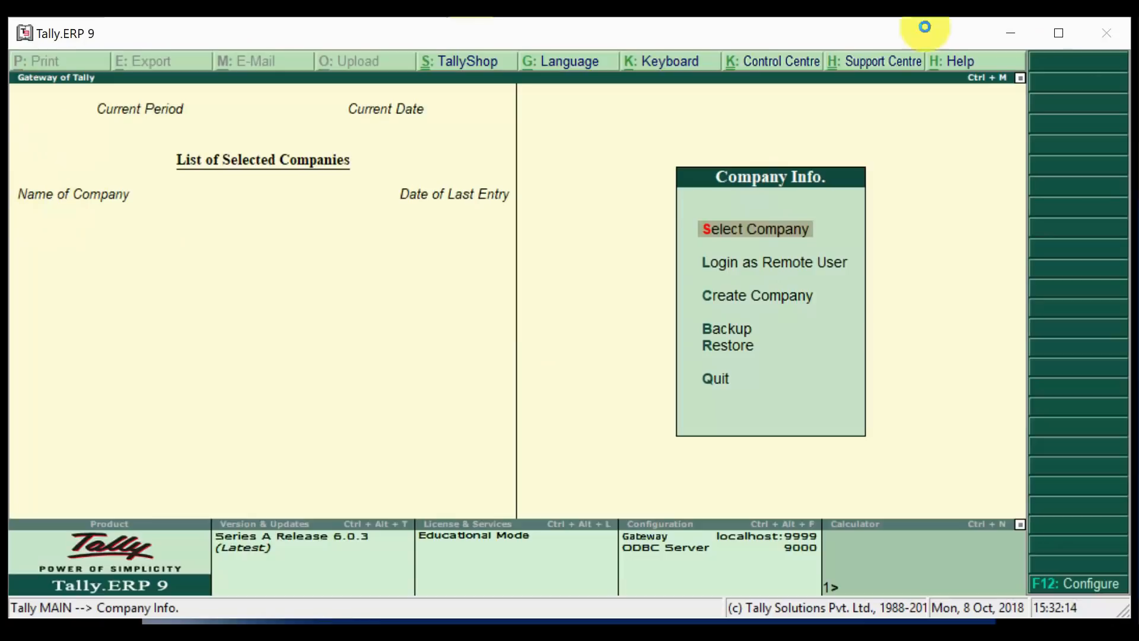
{"action": "key", "text": "Return"}
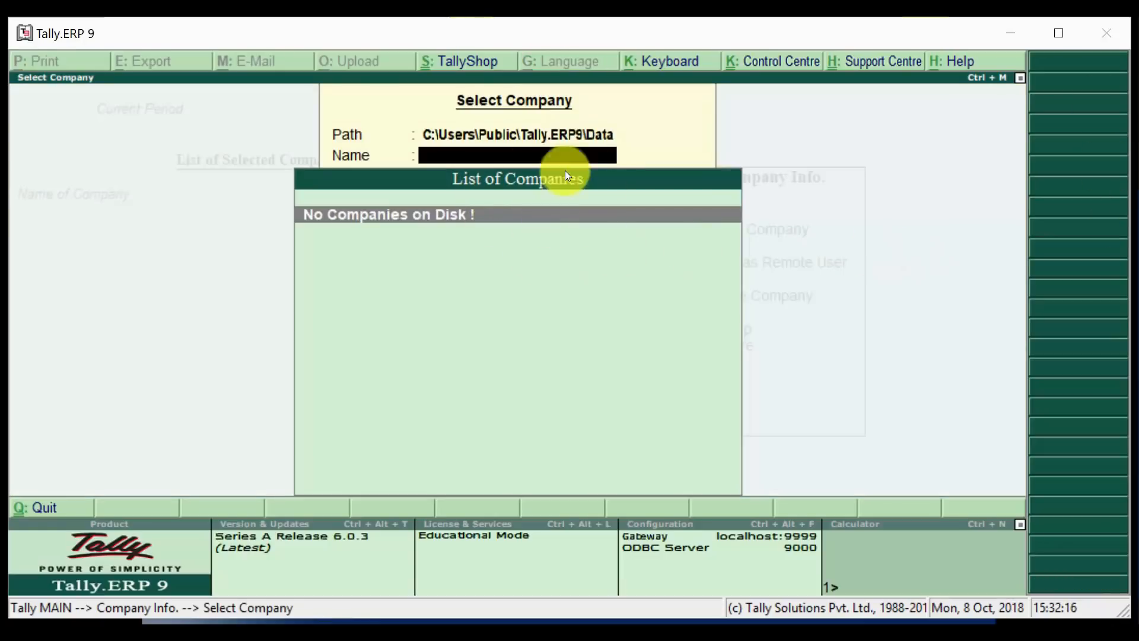
{"action": "key", "text": "BackSpace"}
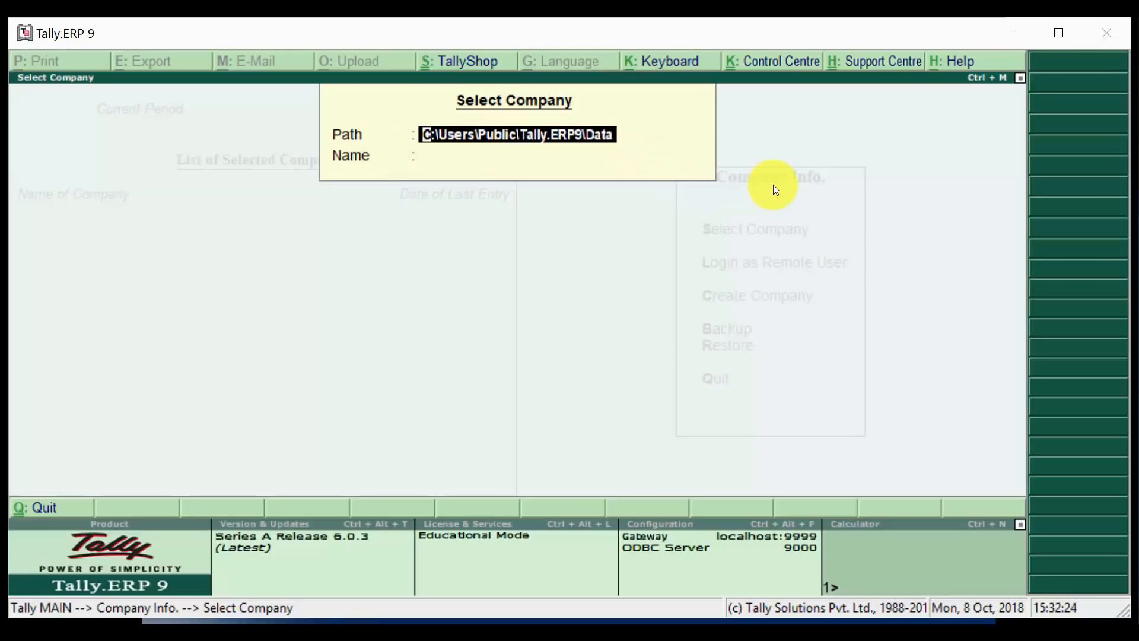
{"action": "key", "text": "Return"}
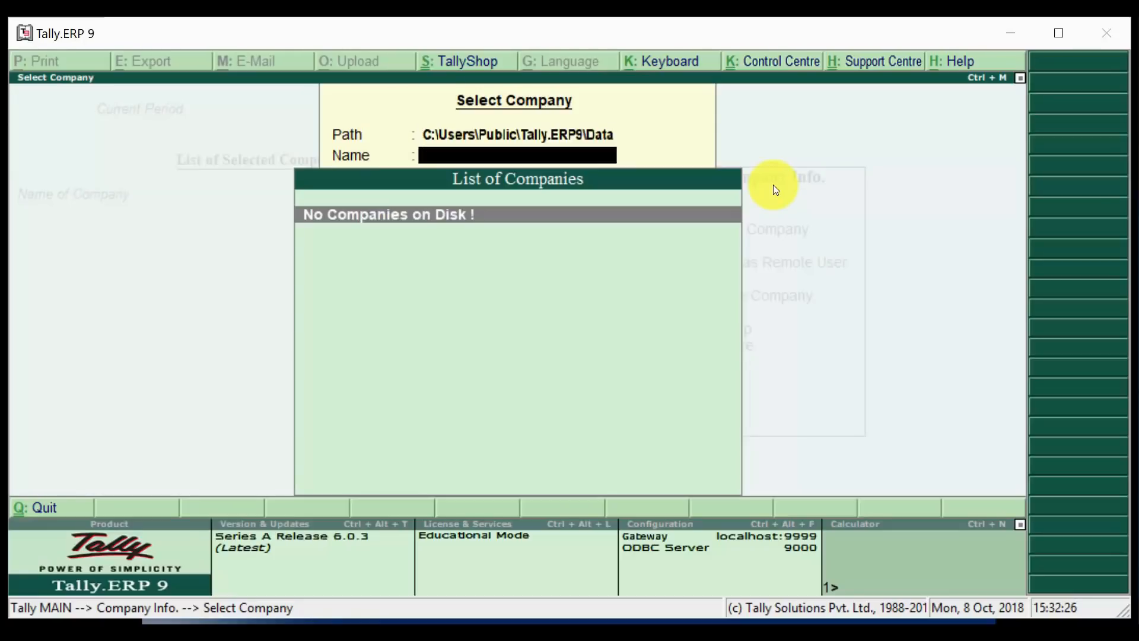
- Leave the company selection and quit Tally.ERP 9
{"action": "left_click", "coordinate": [1106, 39]}
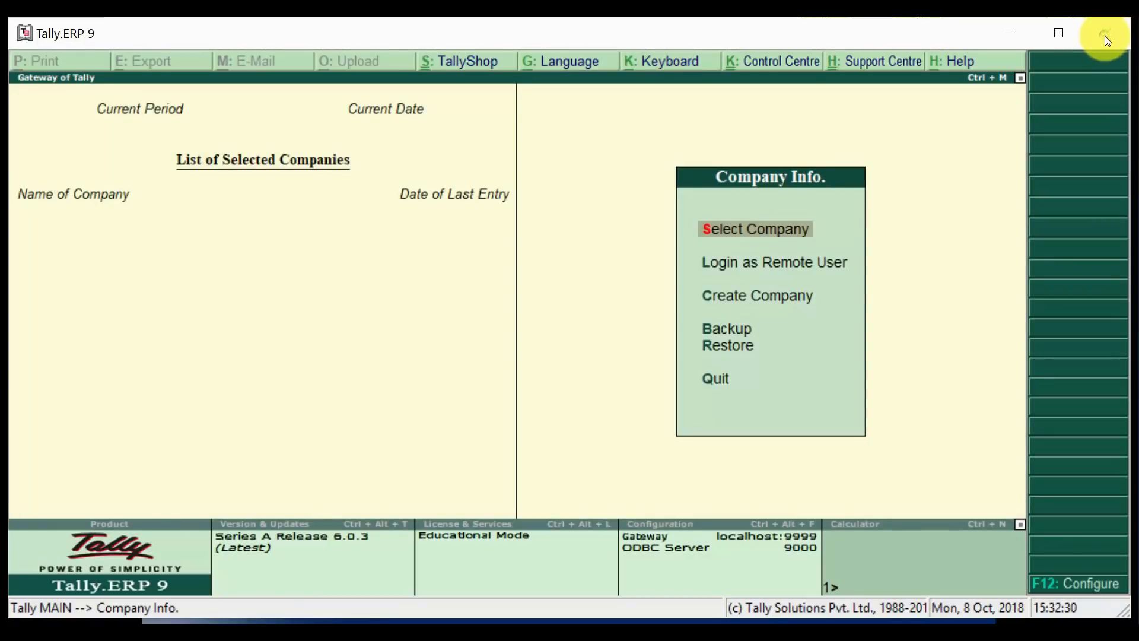
{"action": "left_click", "coordinate": [719, 389]}
{"action": "key", "text": "n"}
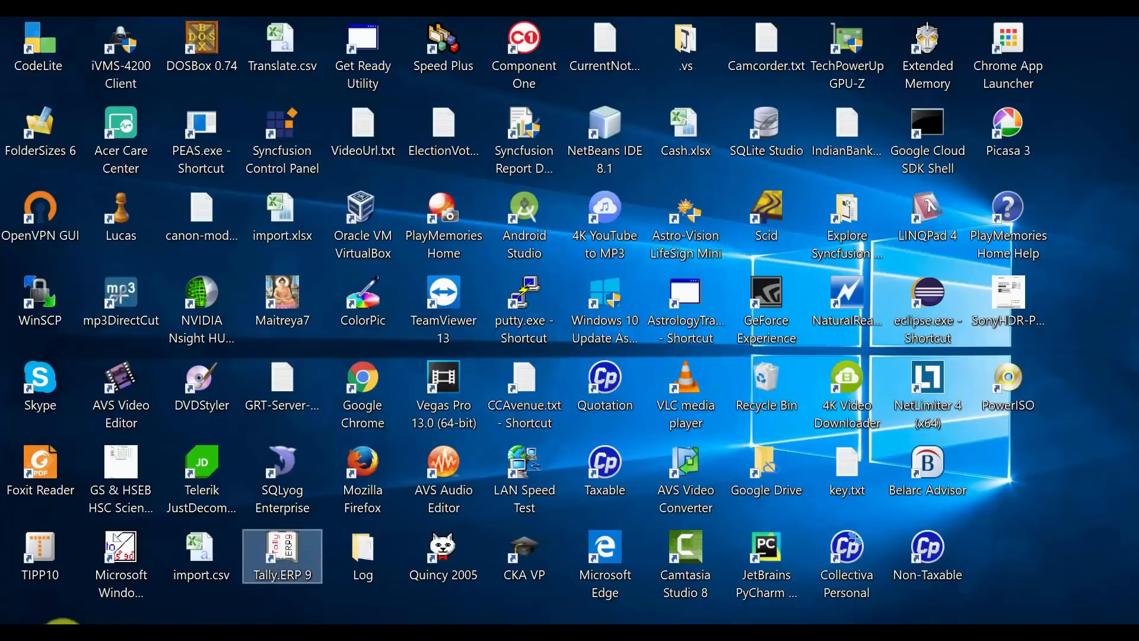
- Switch to a maximized File Explorer window and go to the Documents (D:) drive
{"action": "right_click", "coordinate": [11, 621]}
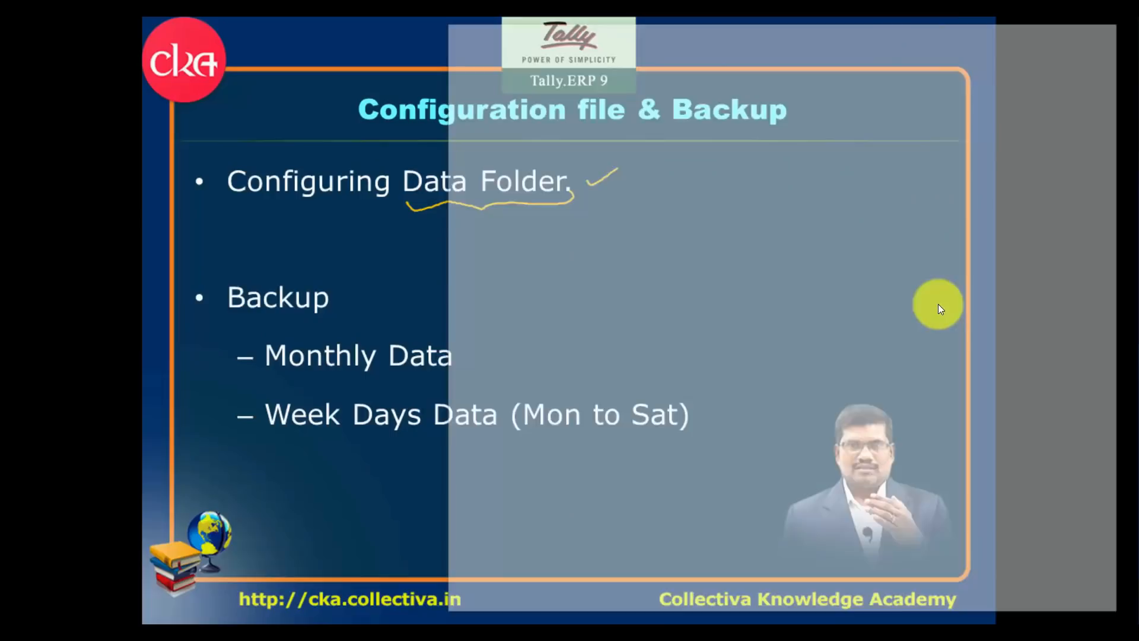
{"action": "key", "text": "super+e"}
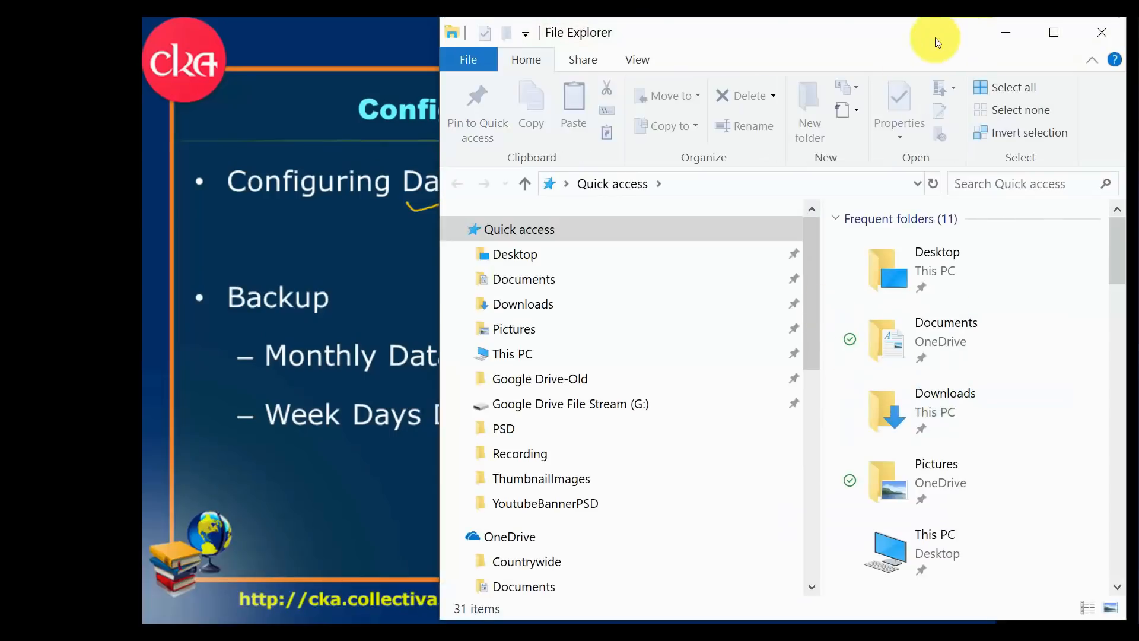
{"action": "double_click", "coordinate": [938, 27]}
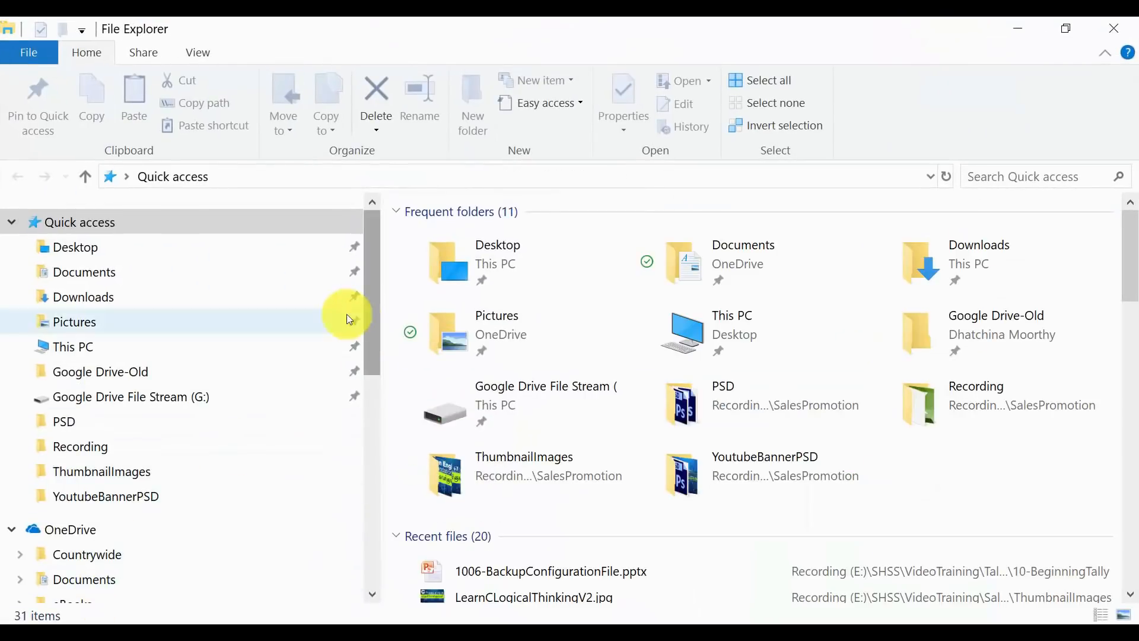
{"action": "left_click_drag", "start_coordinate": [371, 326], "coordinate": [371, 503]}
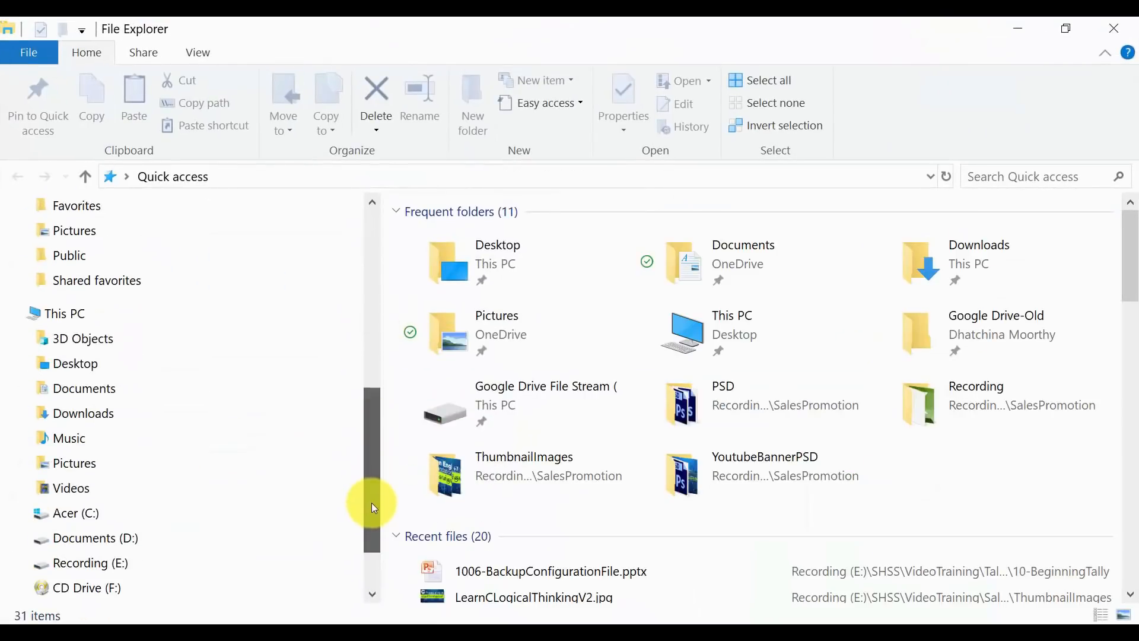
{"action": "left_click", "coordinate": [118, 535]}
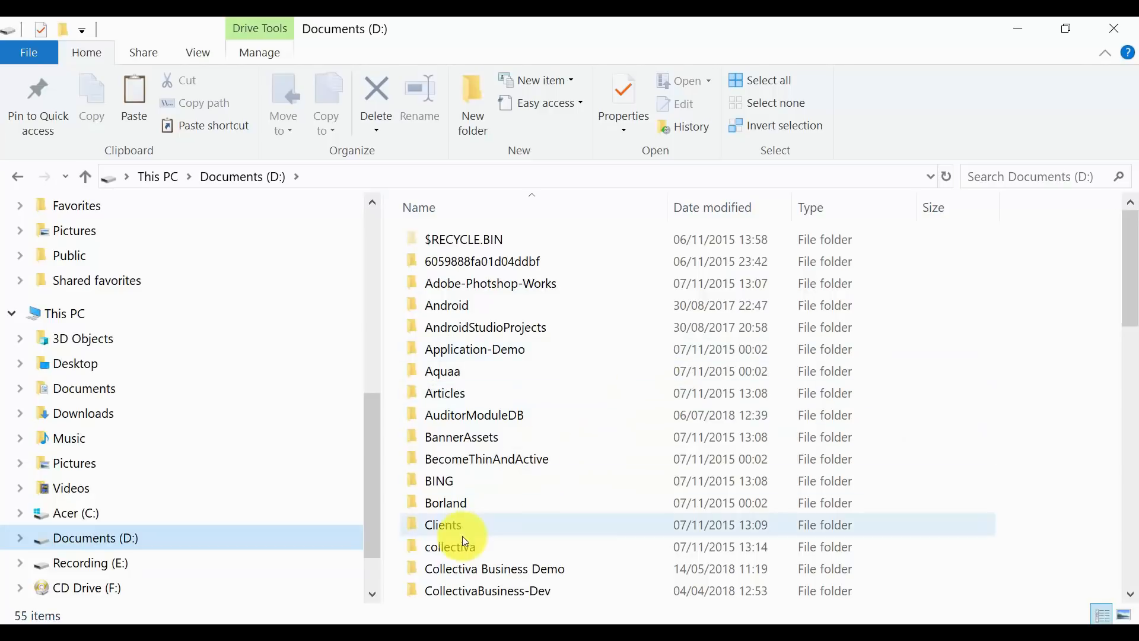
- Open the company folder 10000 inside the Tally.ERP9 data folder and examine the files it holds
{"action": "left_click_drag", "start_coordinate": [1135, 309], "coordinate": [1130, 566]}
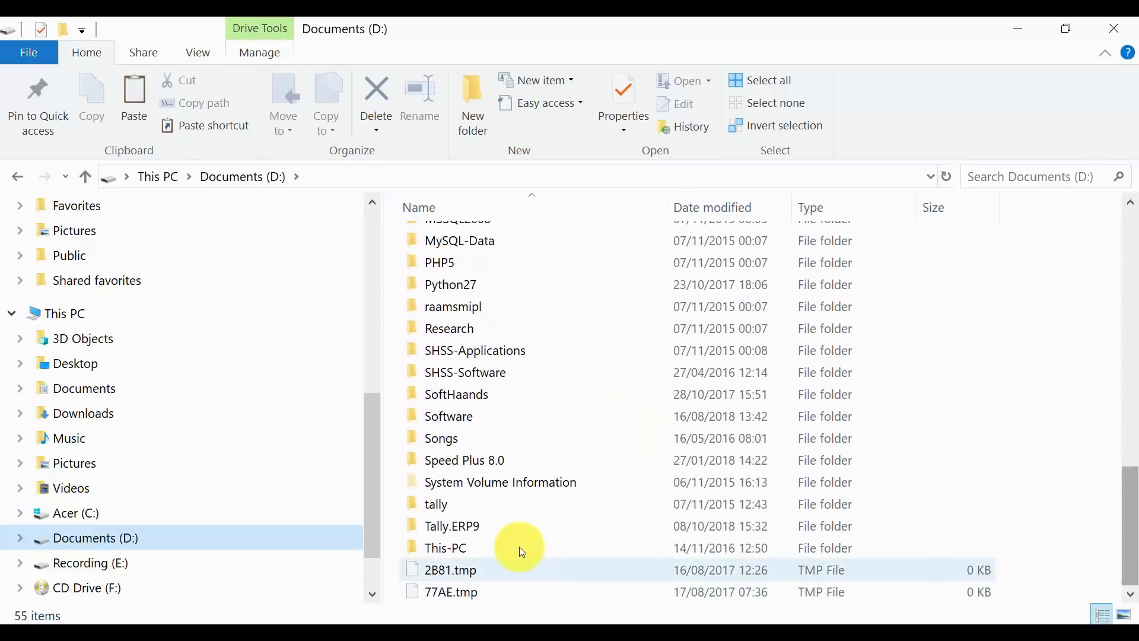
{"action": "double_click", "coordinate": [468, 523]}
{"action": "double_click", "coordinate": [449, 272]}
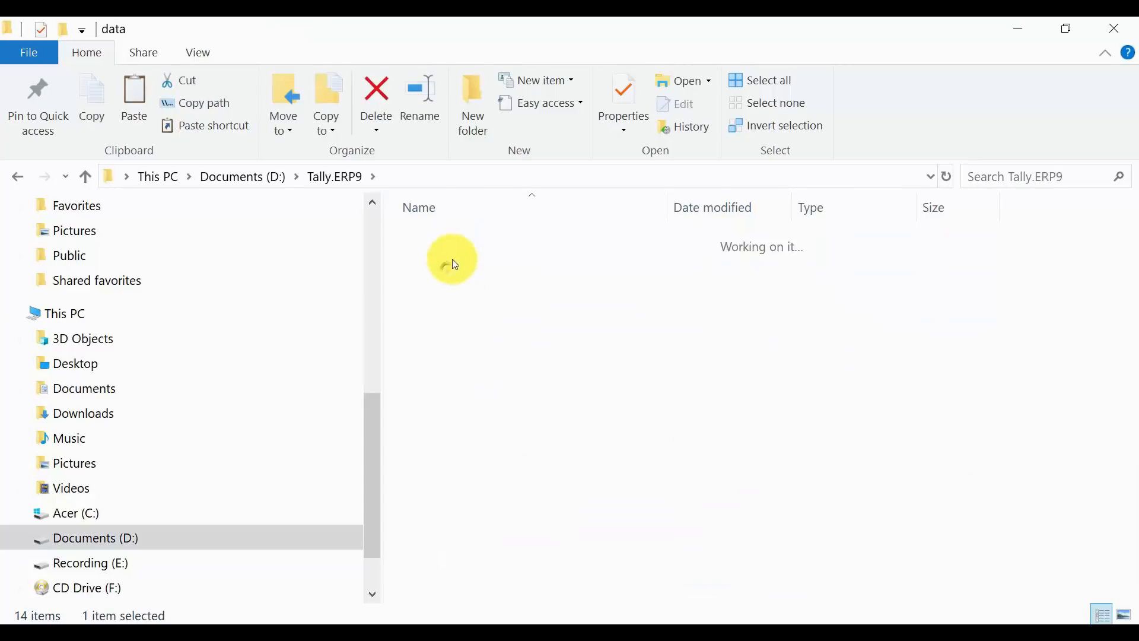
{"action": "double_click", "coordinate": [437, 239]}
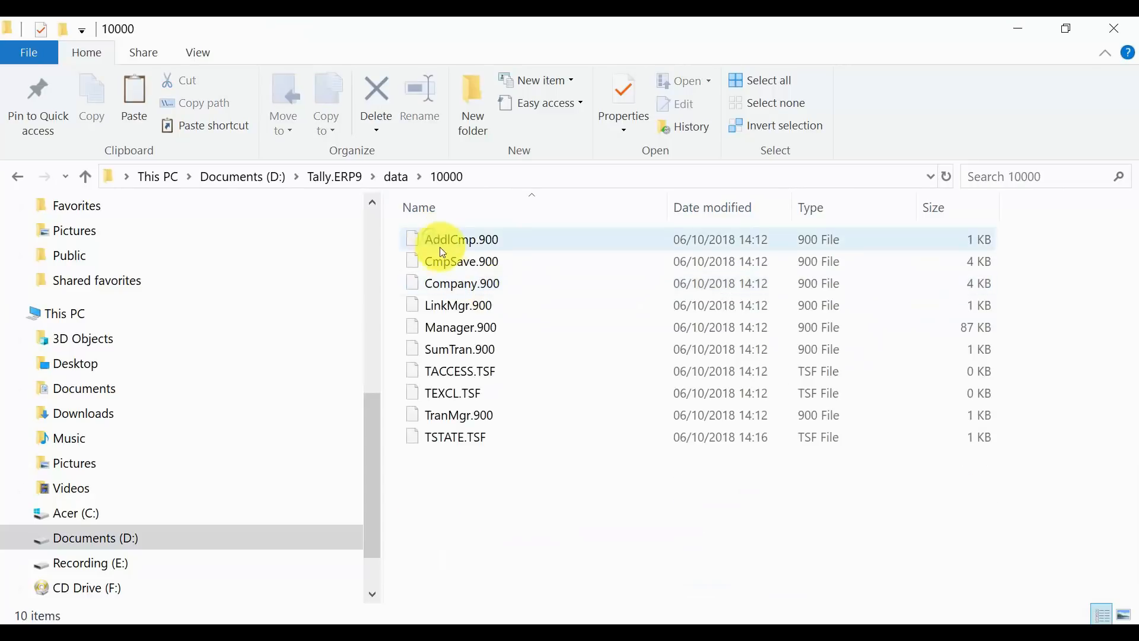
{"action": "left_click_drag", "start_coordinate": [516, 523], "coordinate": [442, 236]}
{"action": "left_click", "coordinate": [553, 505]}
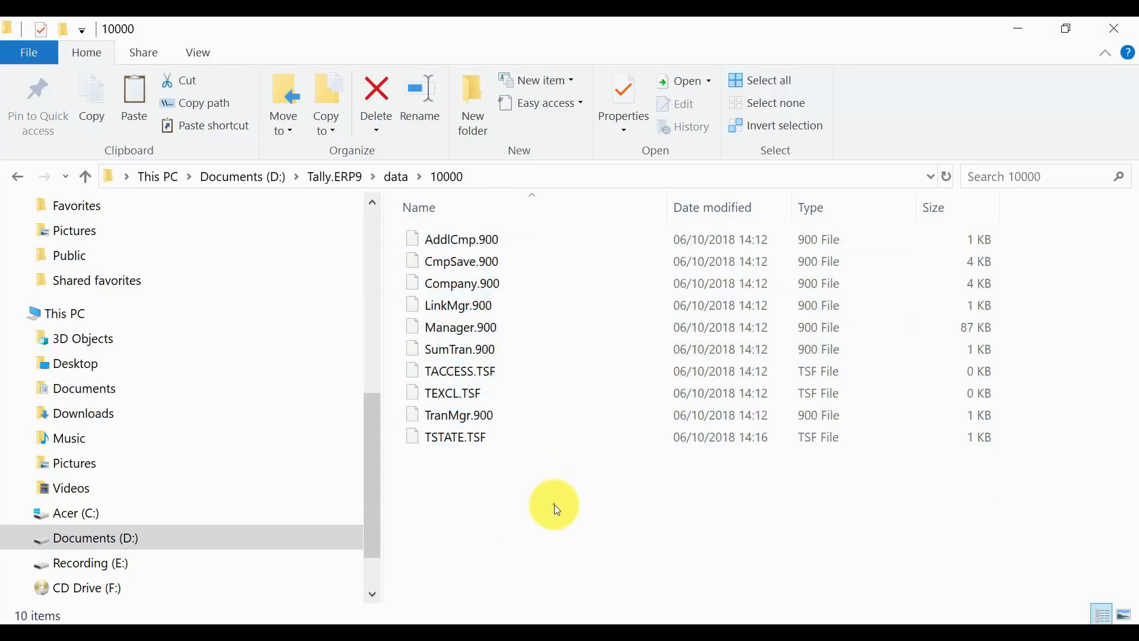
- Show the full path of the data folder and select tally.ini in its parent folder Tally.ERP9
{"action": "left_click", "coordinate": [395, 176]}
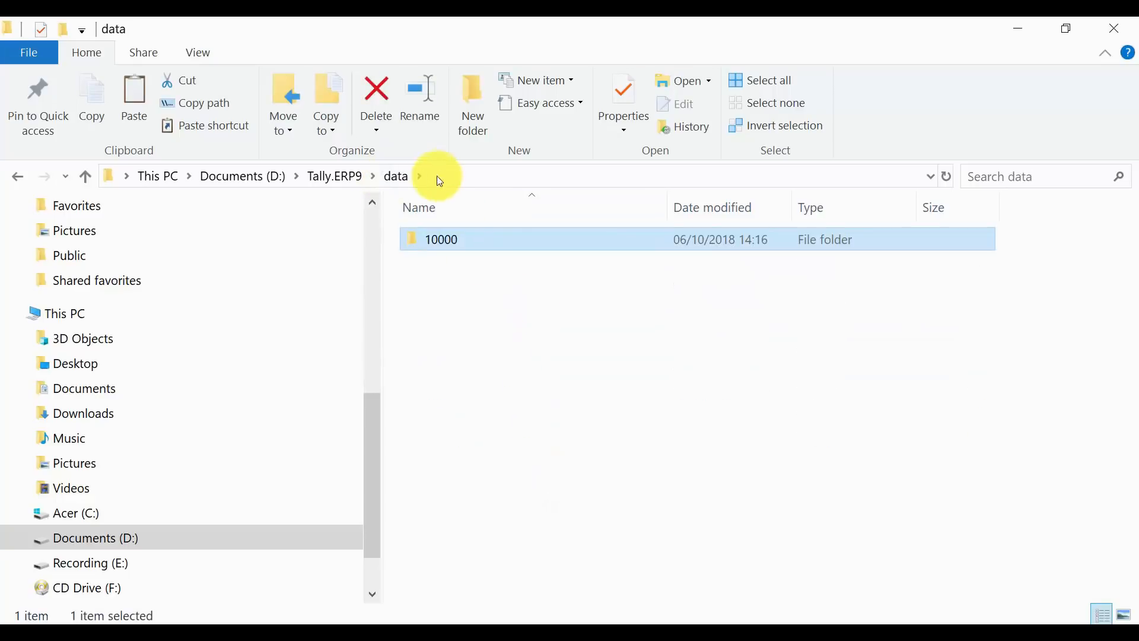
{"action": "left_click", "coordinate": [455, 174]}
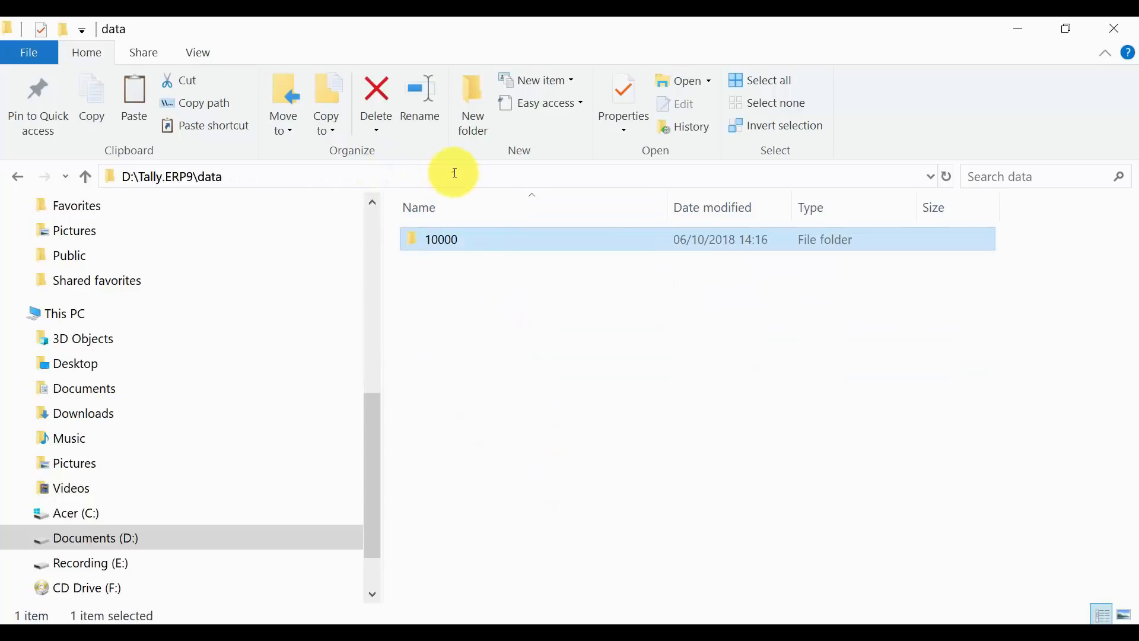
{"action": "left_click", "coordinate": [531, 301]}
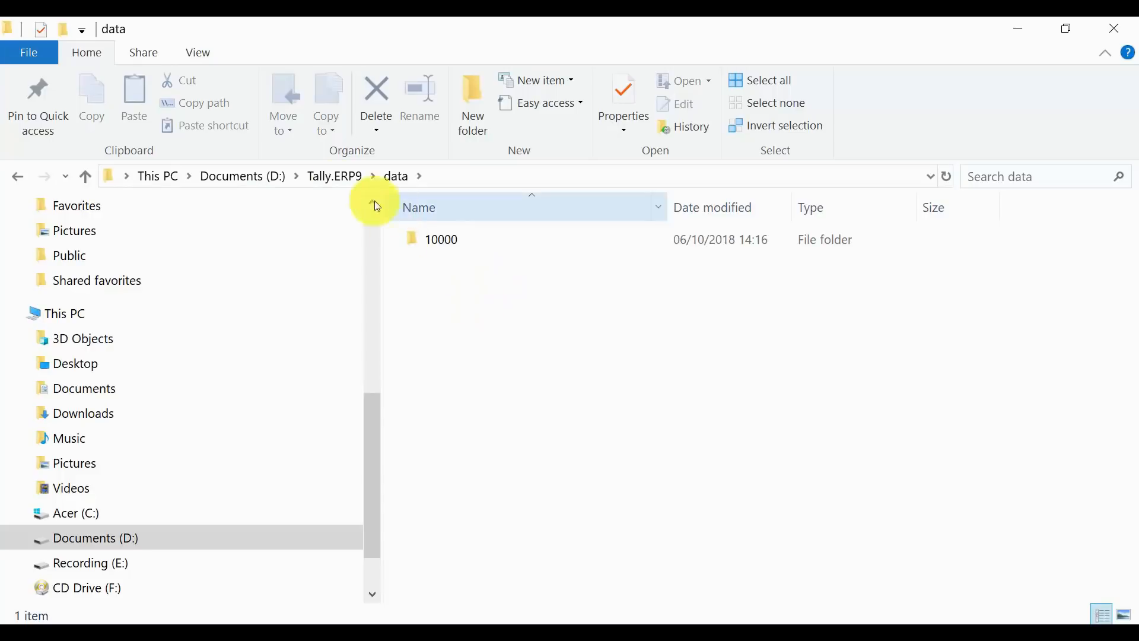
{"action": "left_click", "coordinate": [335, 175]}
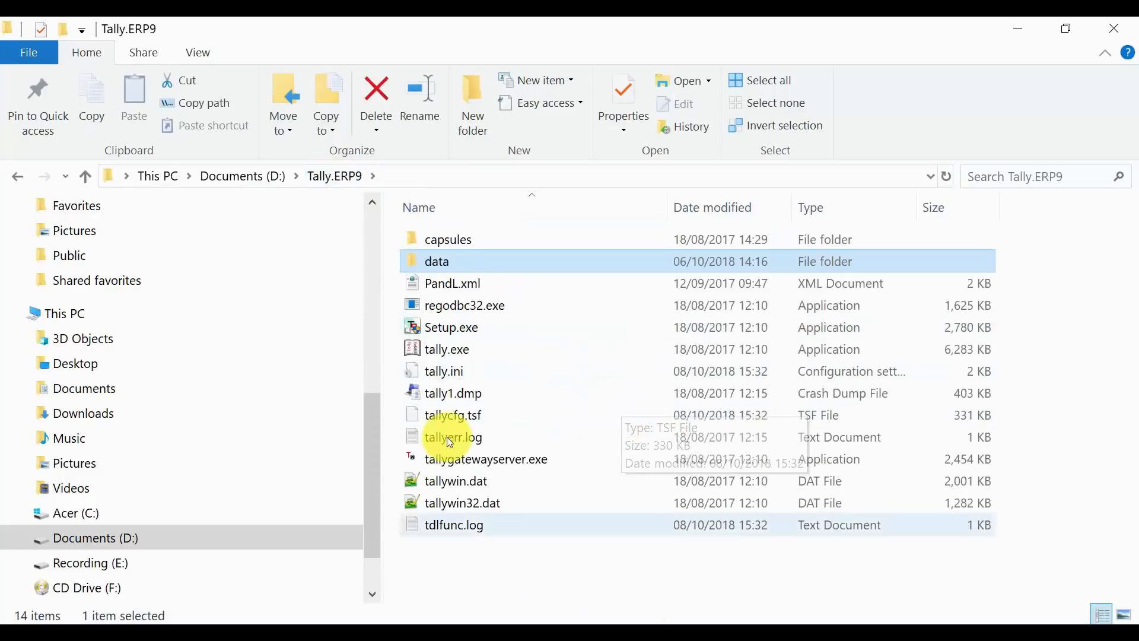
{"action": "left_click", "coordinate": [442, 372]}
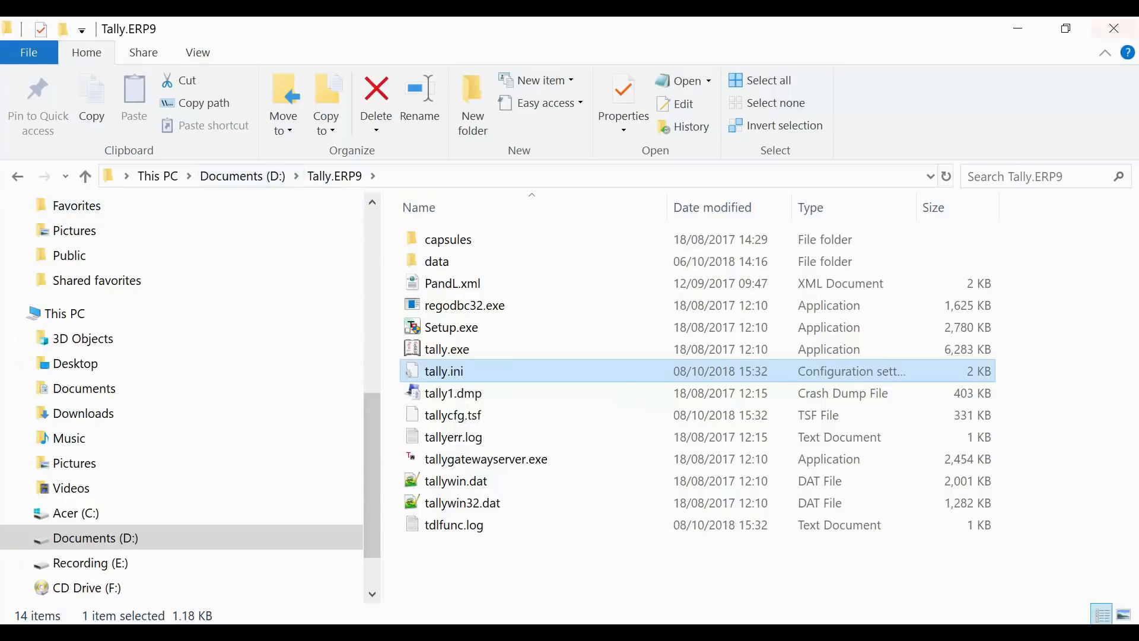
- Open the properties of the desktop shortcut Tally.ERP 9 and look up its file location
{"action": "key", "text": "super+d"}
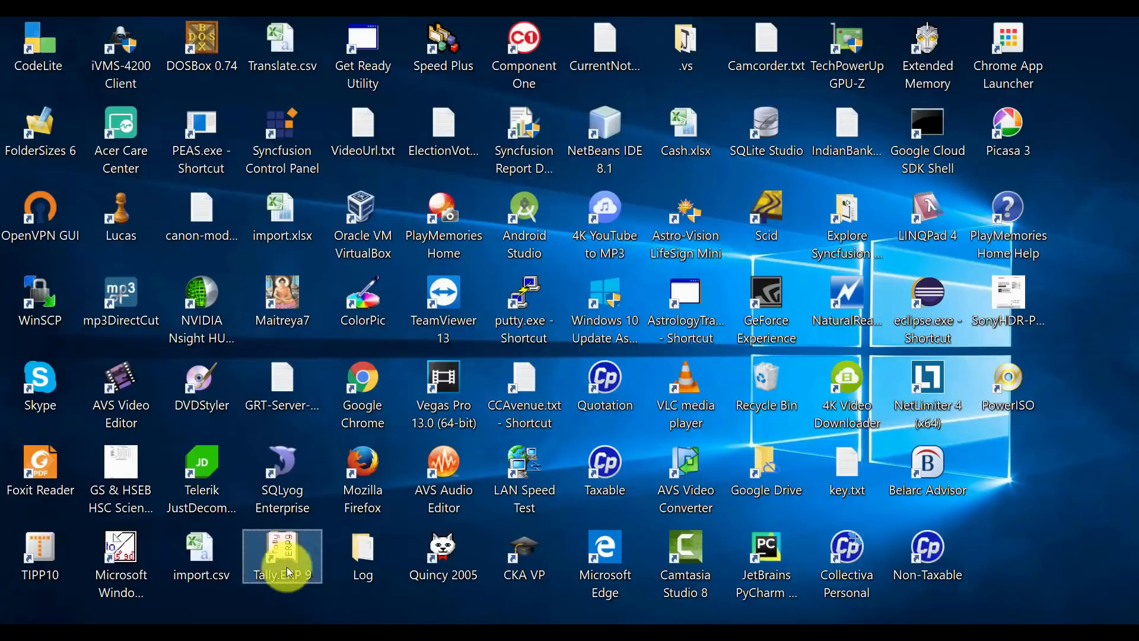
{"action": "left_click_drag", "start_coordinate": [295, 563], "coordinate": [280, 539]}
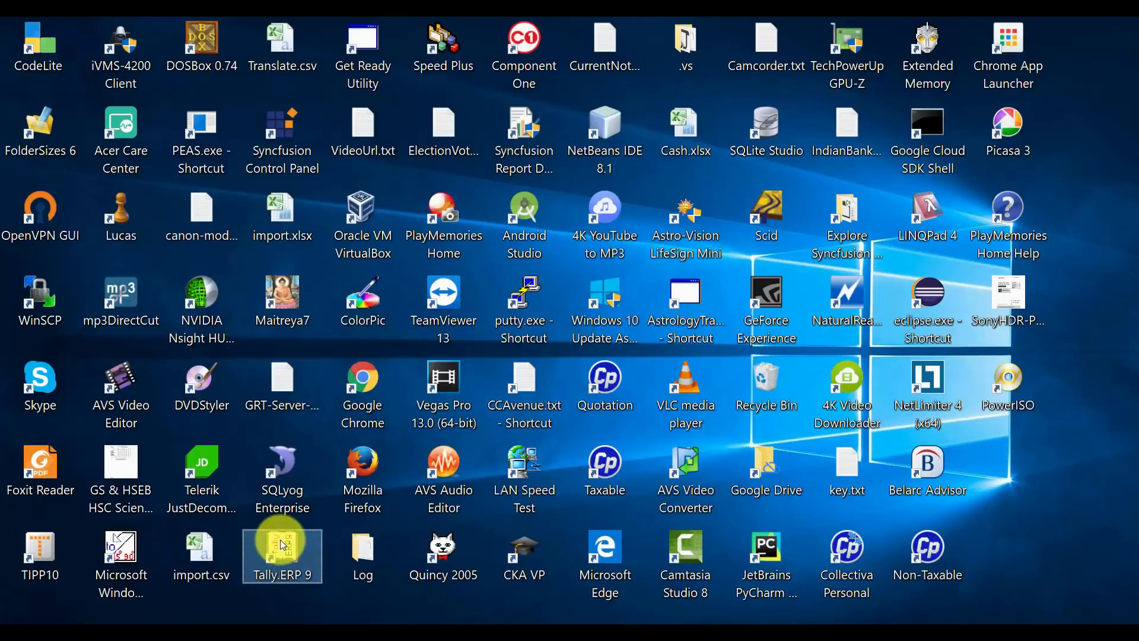
{"action": "right_click", "coordinate": [280, 539]}
{"action": "left_click", "coordinate": [139, 603]}
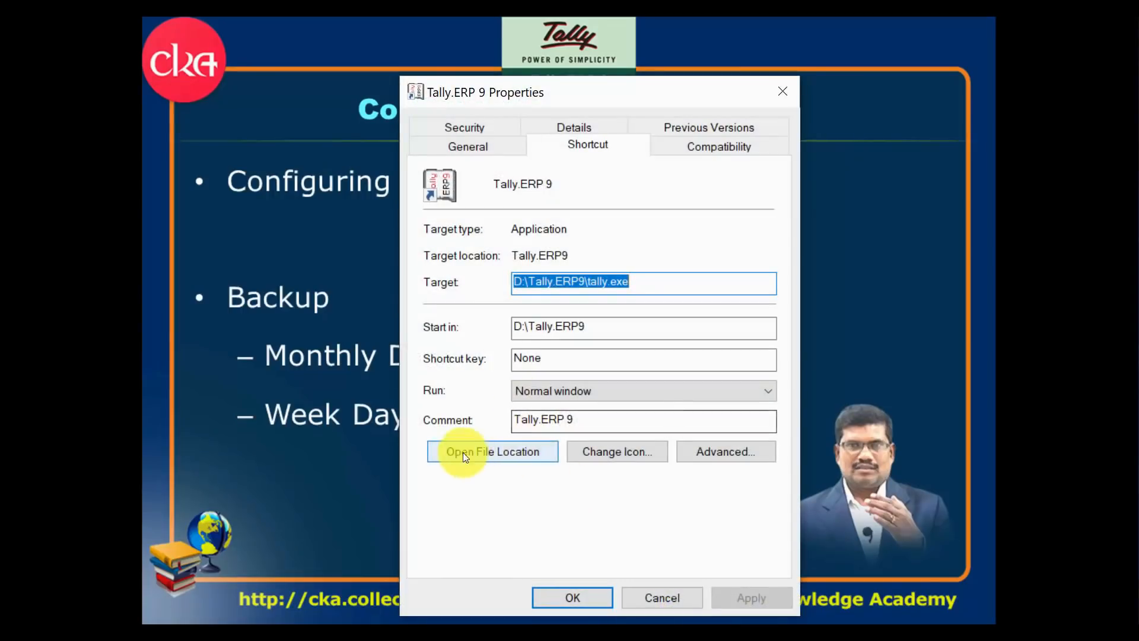
{"action": "left_click", "coordinate": [485, 453]}
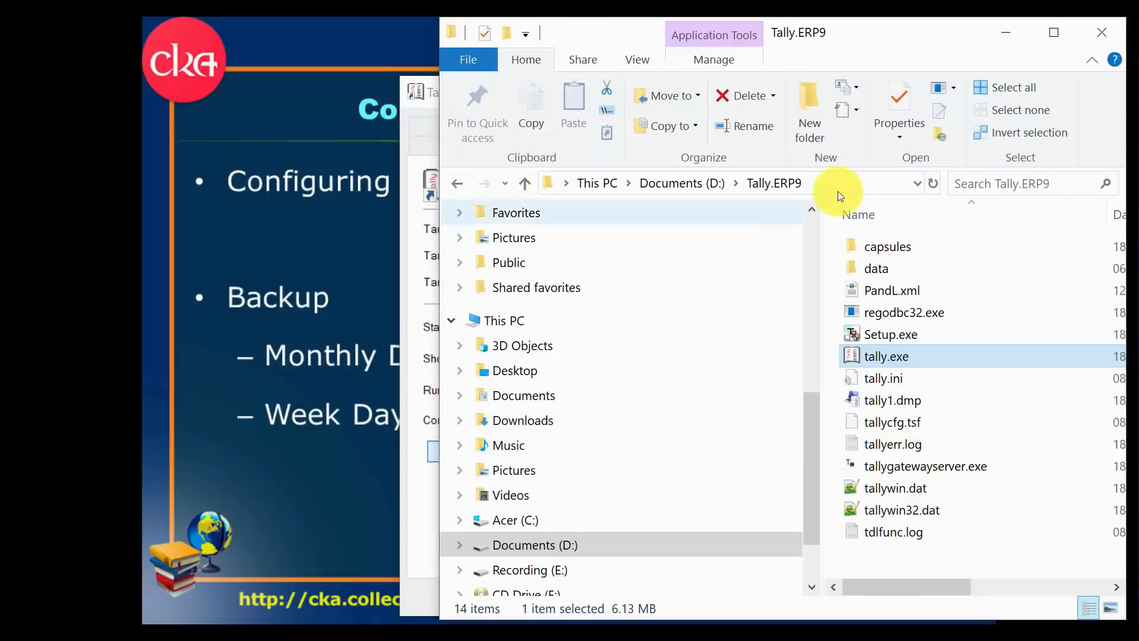
{"action": "left_click", "coordinate": [1101, 32]}
- Highlight the folder part D:\Tally.ERP9 of the shortcut's target path and dismiss the properties without changes
{"action": "left_click", "coordinate": [667, 278]}
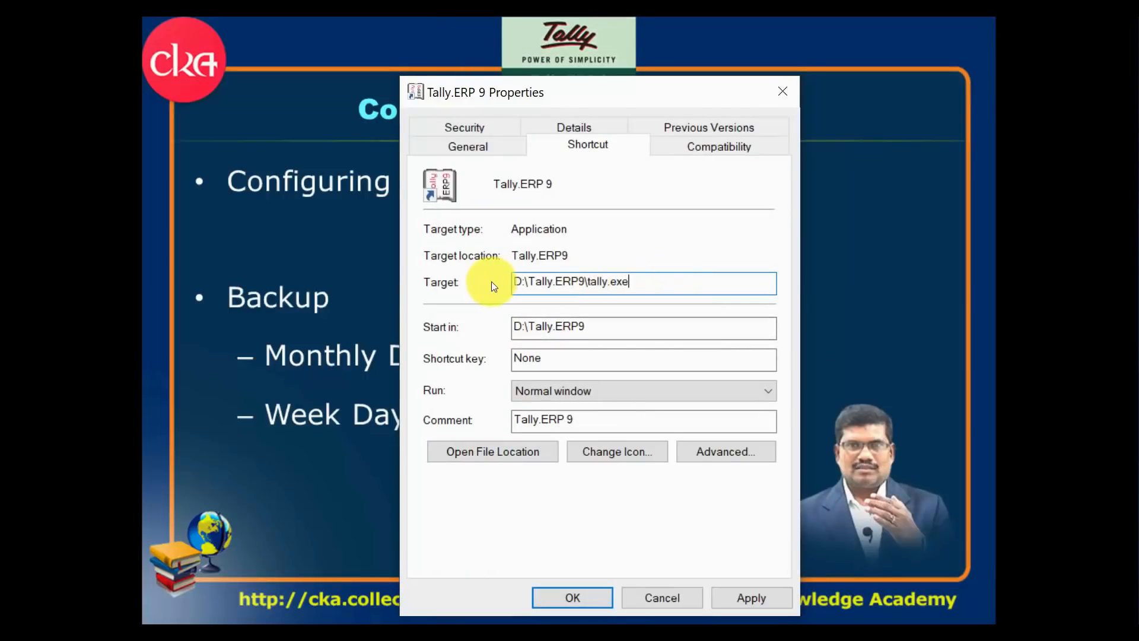
{"action": "left_click_drag", "start_coordinate": [517, 283], "coordinate": [586, 280]}
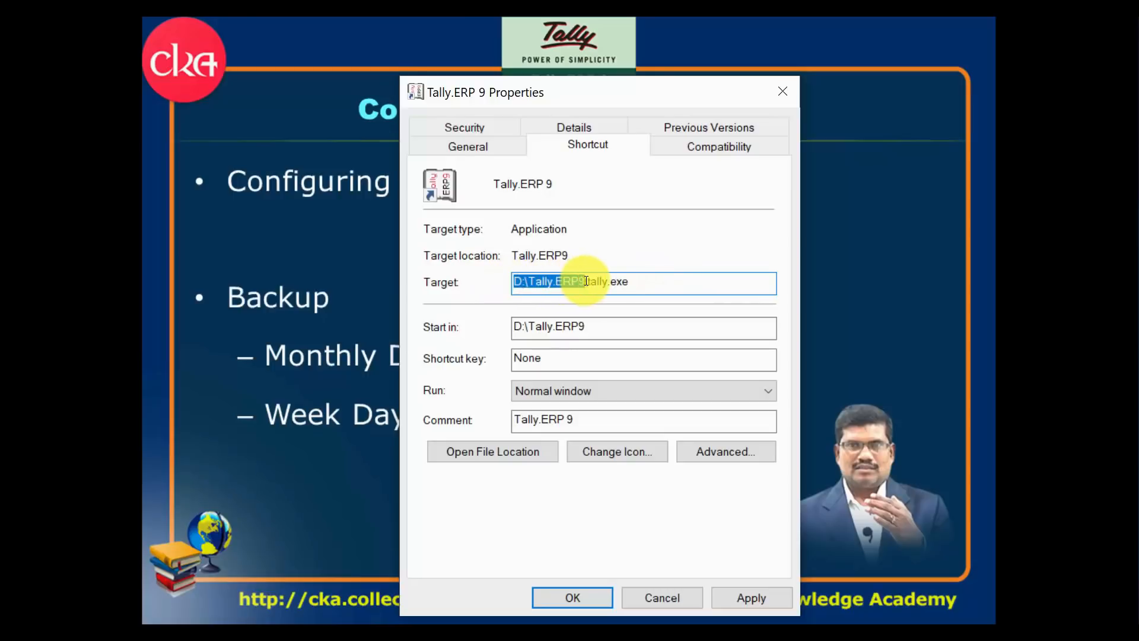
{"action": "left_click", "coordinate": [666, 277]}
{"action": "left_click", "coordinate": [662, 598]}
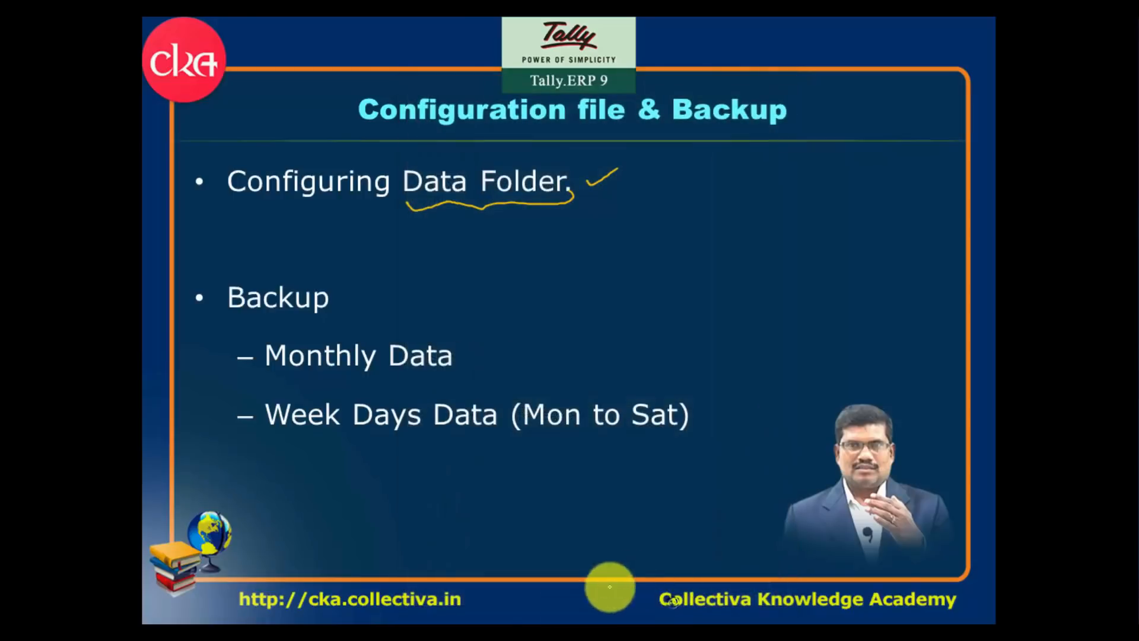
- Open a new File Explorer window and maximize it
{"action": "mouse_move", "coordinate": [326, 620]}
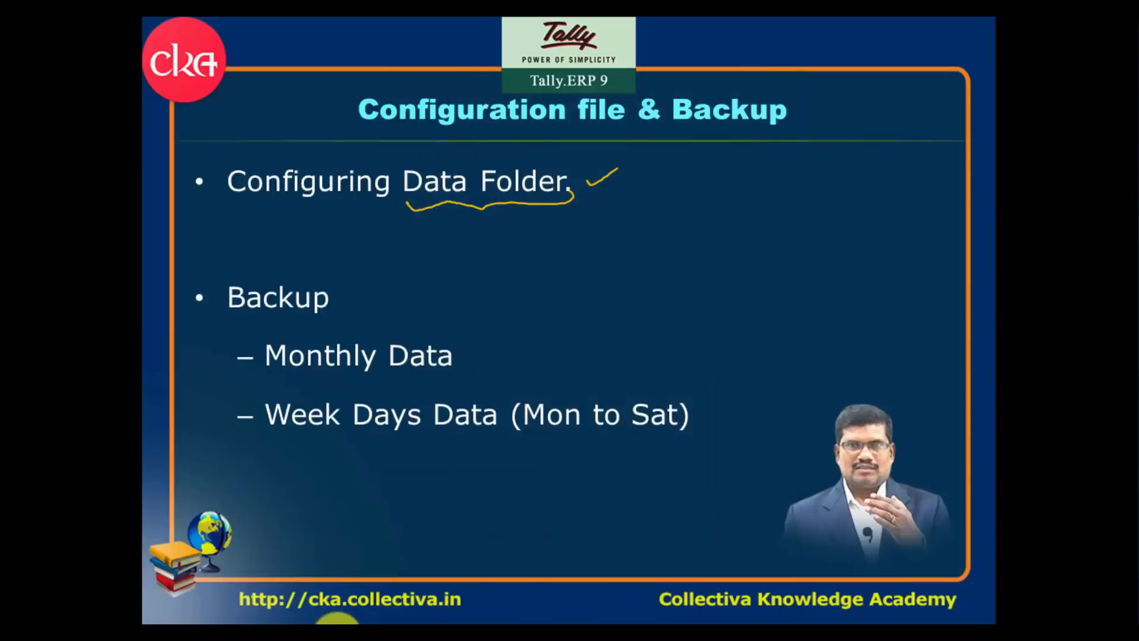
{"action": "right_click", "coordinate": [335, 623]}
{"action": "left_click", "coordinate": [315, 535]}
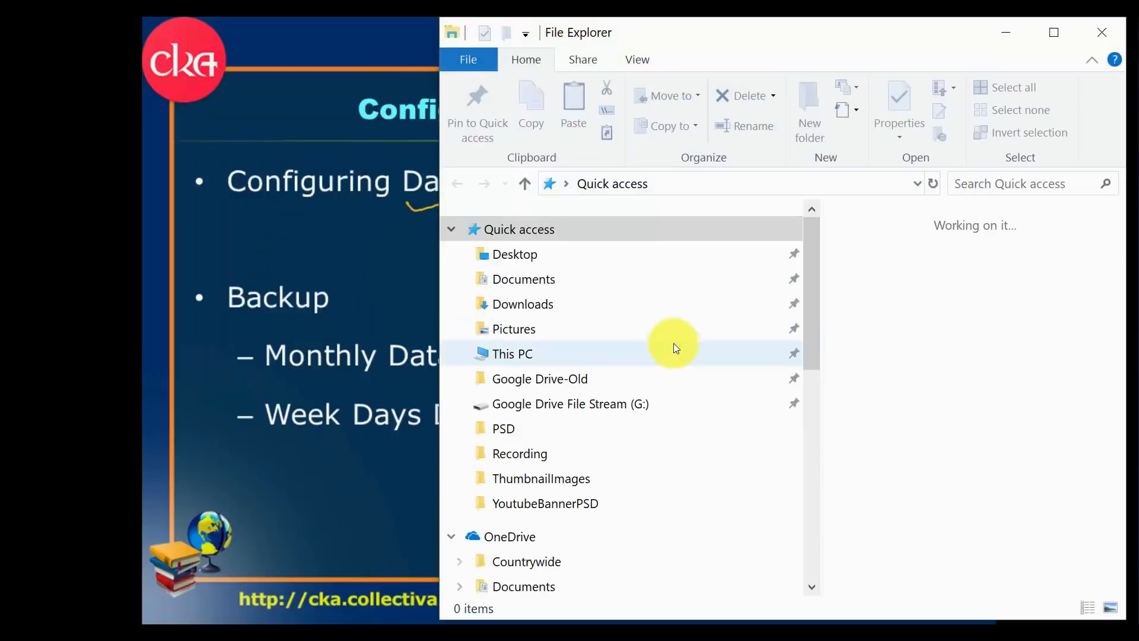
{"action": "double_click", "coordinate": [891, 33]}
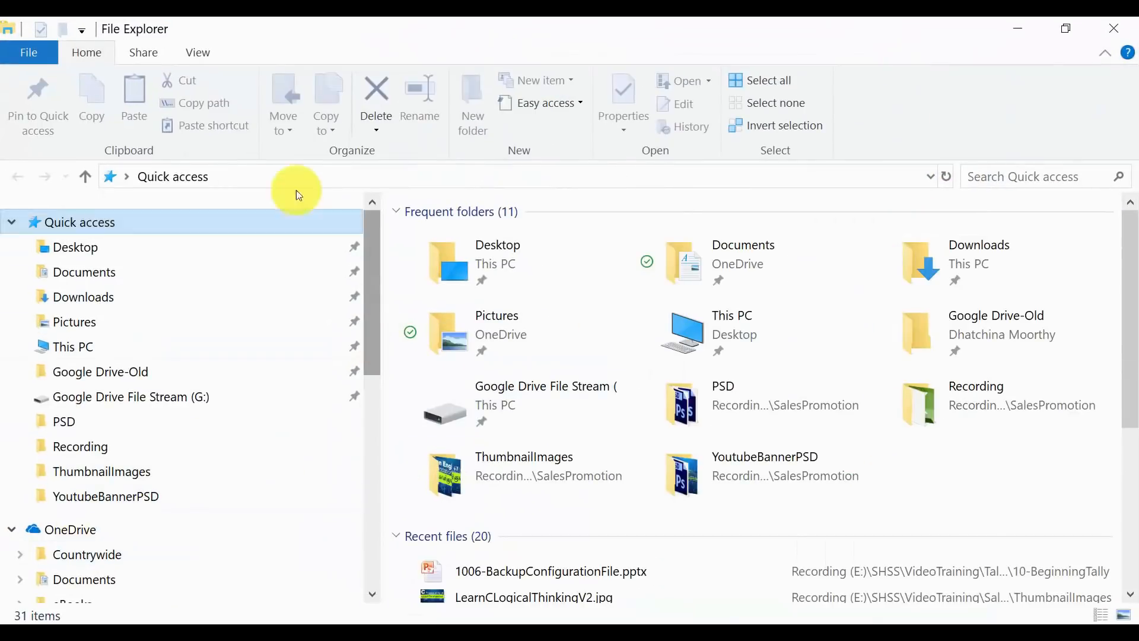
- Go to the folder D:\Tally.ERP9 and select the configuration file tally.ini
{"action": "left_click", "coordinate": [298, 166]}
{"action": "type", "text": "d:\\tally"}
{"action": "key", "text": "Down"}
{"action": "key", "text": "Down"}
{"action": "key", "text": "Return"}
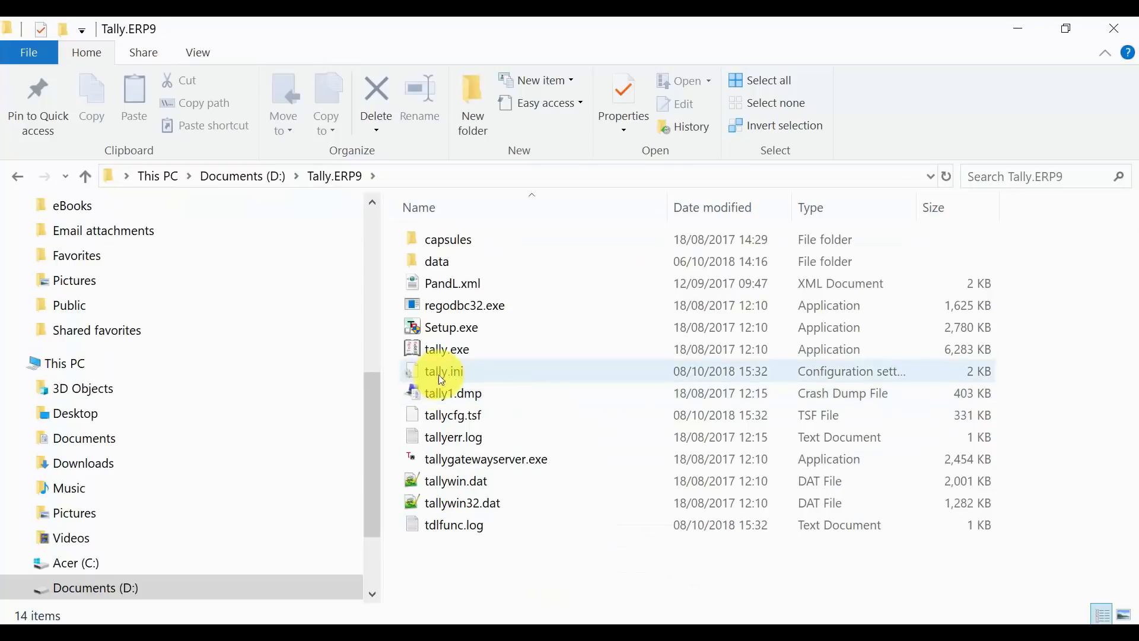
{"action": "left_click", "coordinate": [485, 378]}
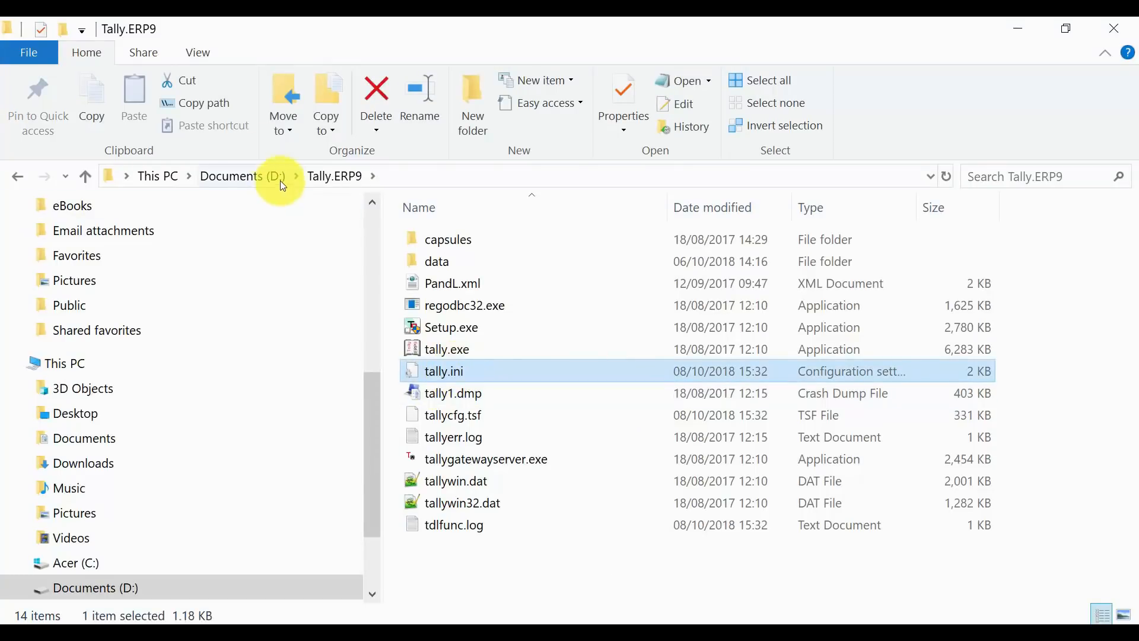
- Turn off the display of file name extensions in the Tally.ERP9 folder
{"action": "left_click", "coordinate": [201, 51]}
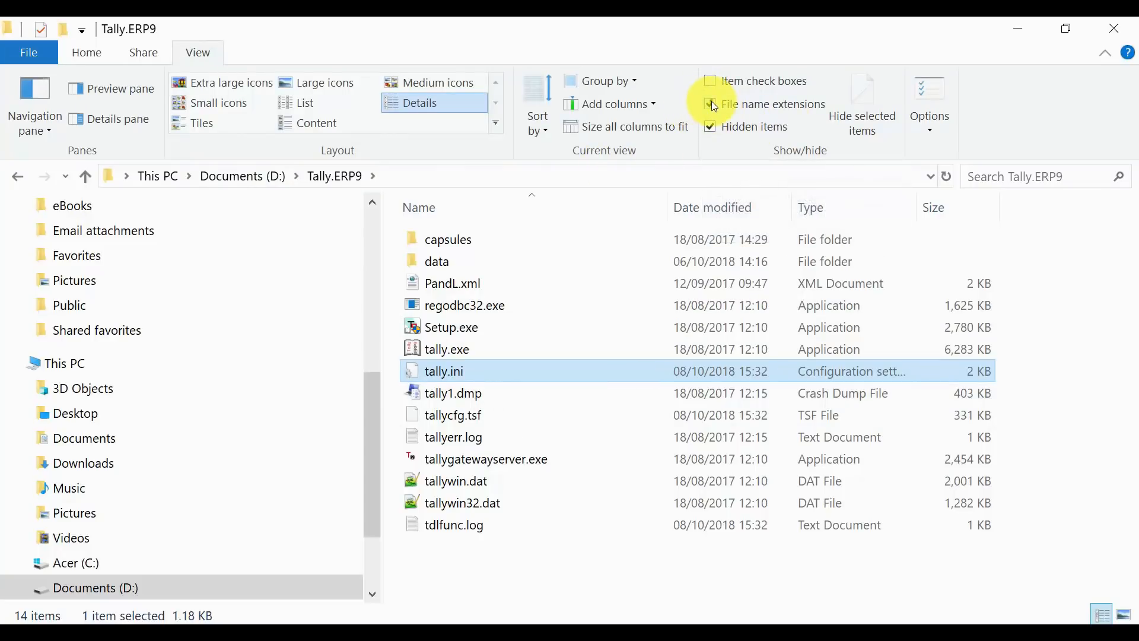
{"action": "left_click", "coordinate": [522, 544]}
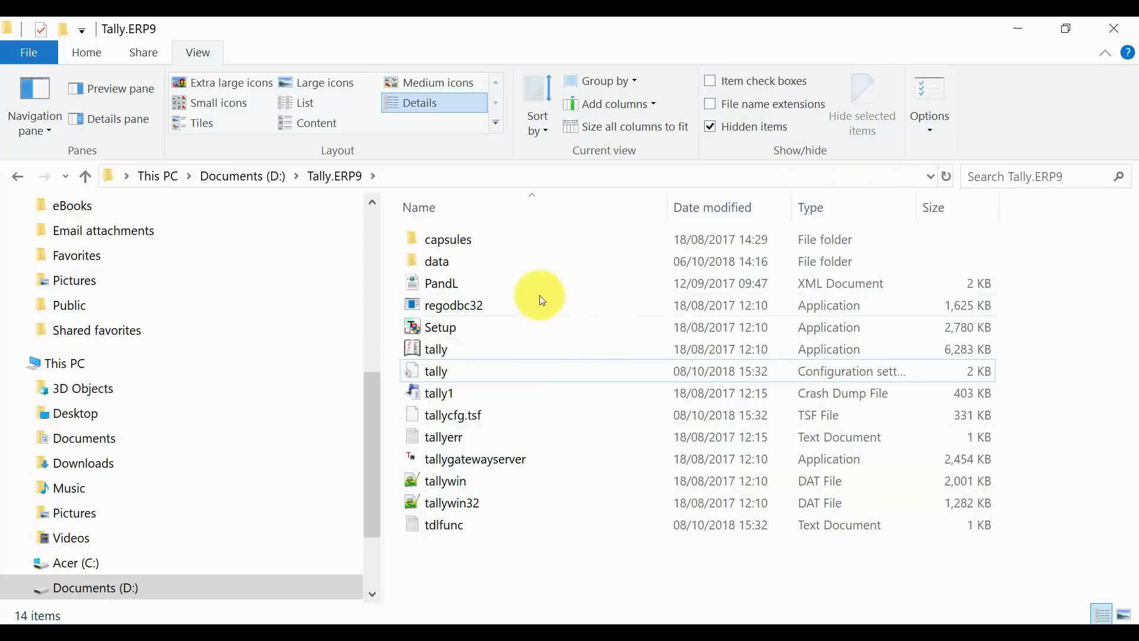
{"action": "left_click", "coordinate": [94, 50]}
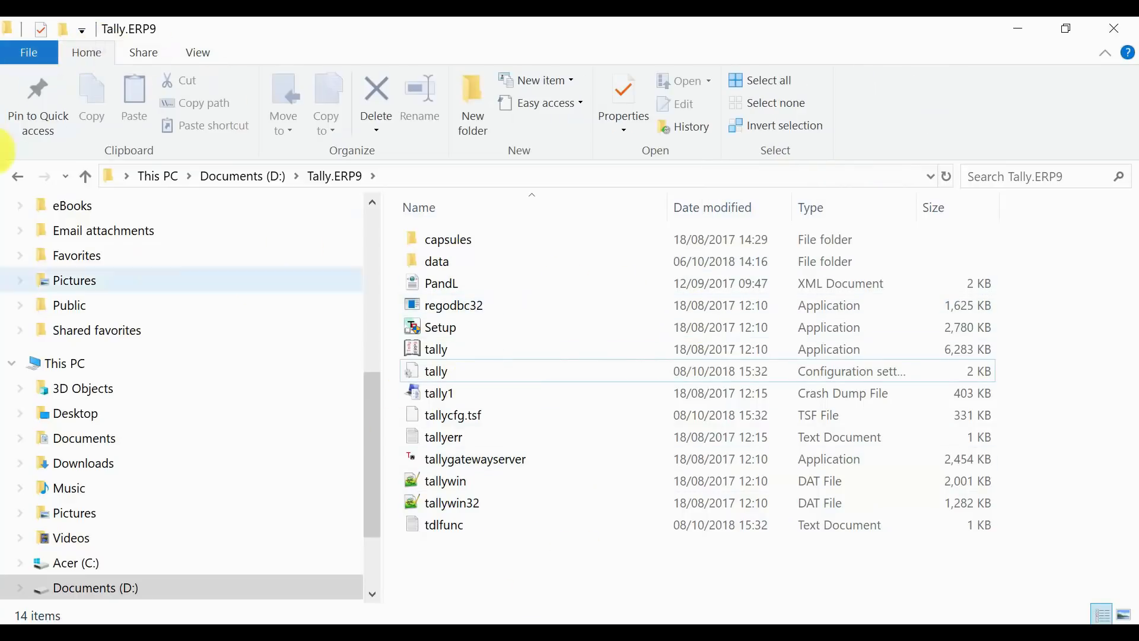
- Turn the display of file name extensions back on and open tally.ini for editing in Notepad
{"action": "left_click", "coordinate": [202, 55]}
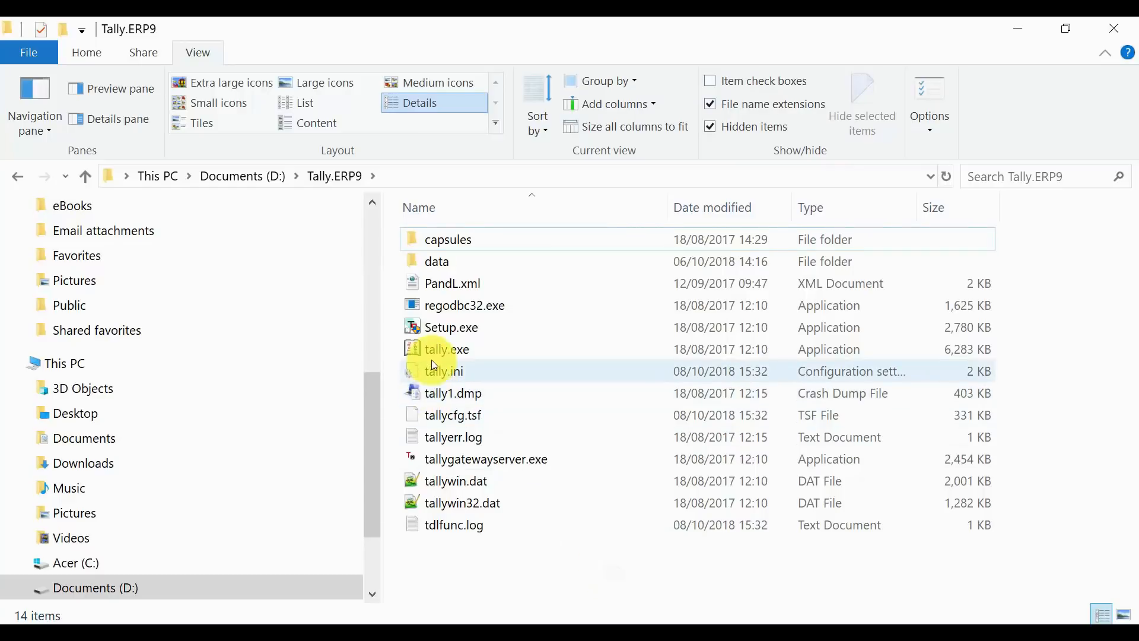
{"action": "left_click", "coordinate": [437, 379]}
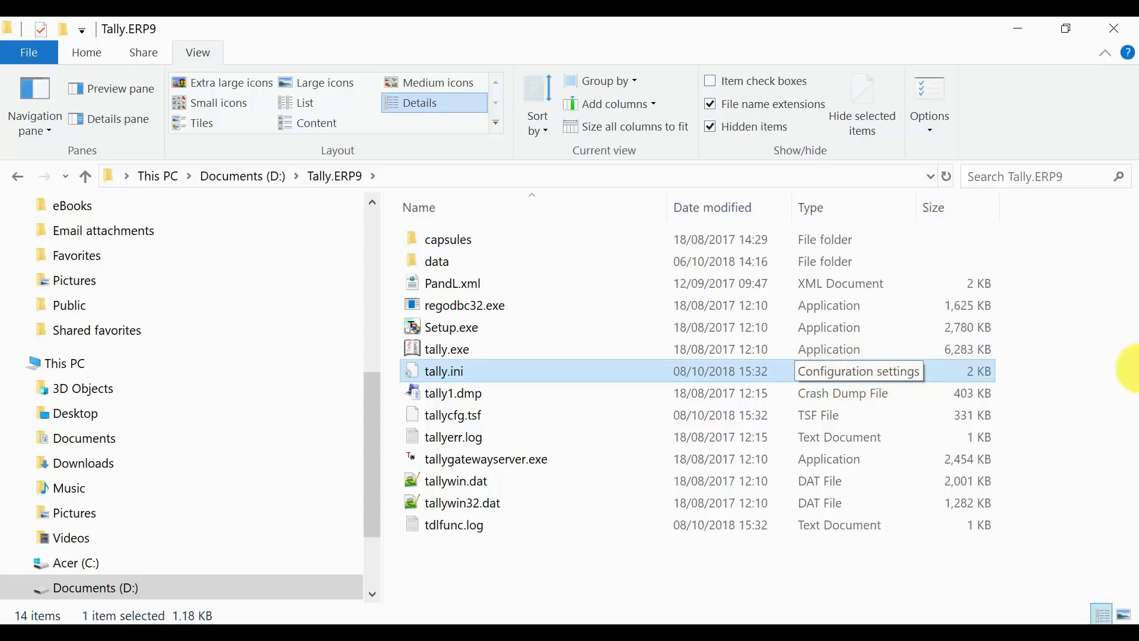
{"action": "right_click", "coordinate": [437, 371]}
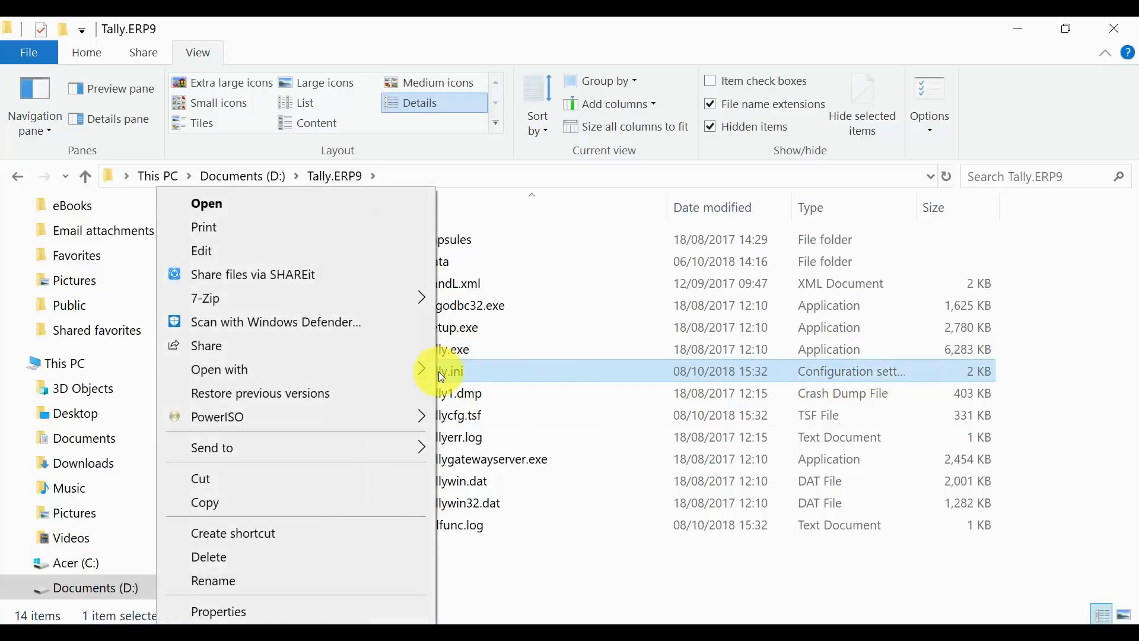
{"action": "left_click", "coordinate": [321, 250]}
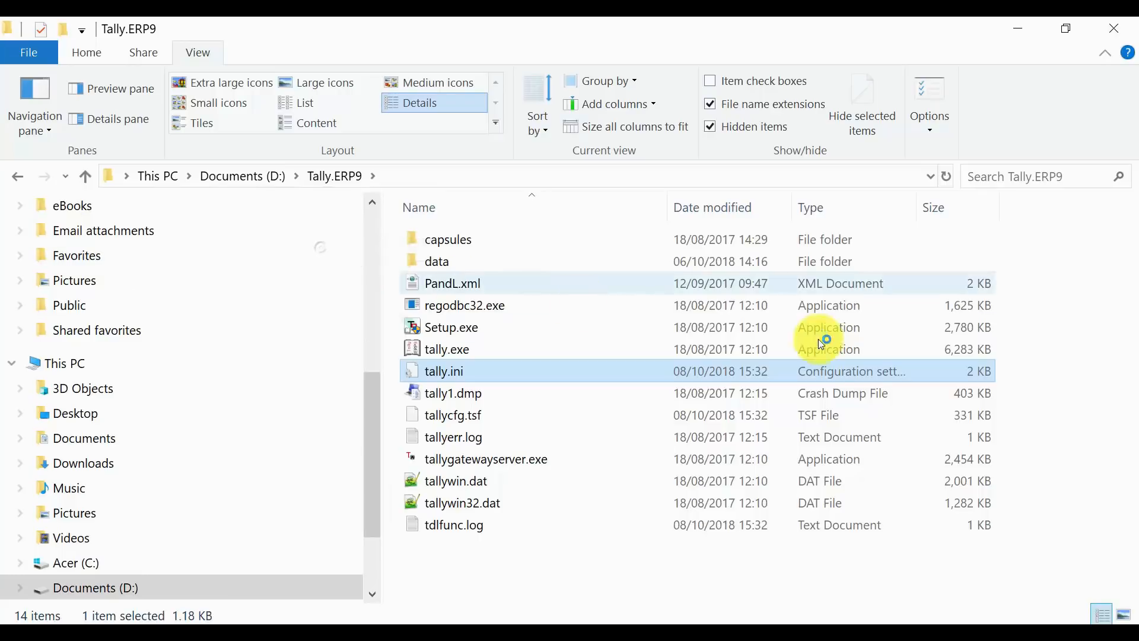
{"action": "left_click_drag", "start_coordinate": [810, 173], "coordinate": [510, 66]}
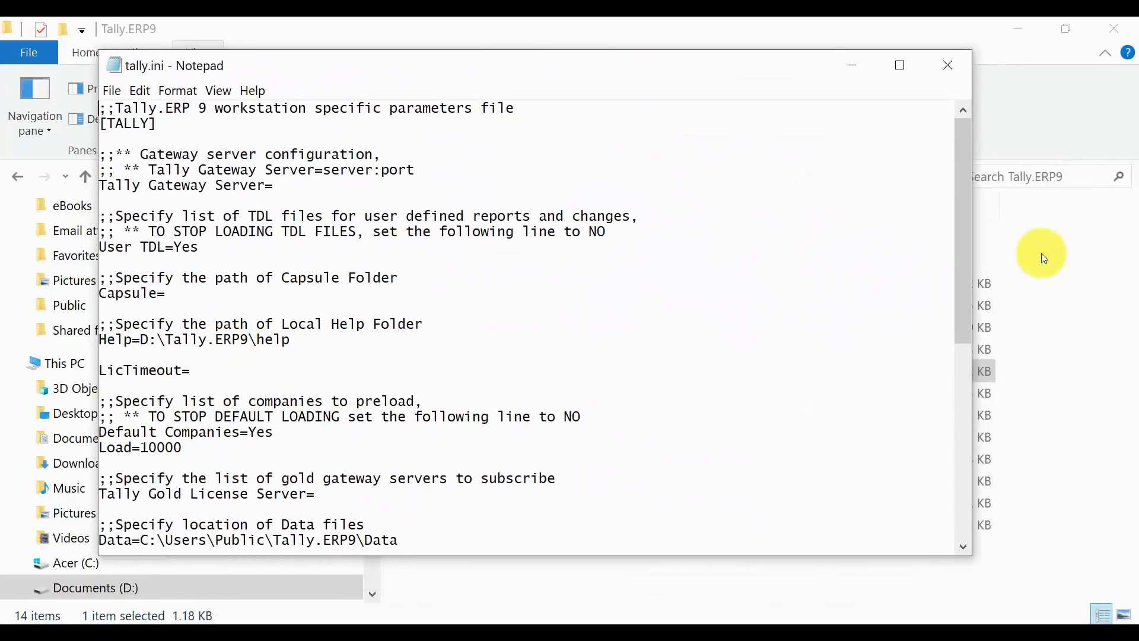
- Comment out the existing data location line, Data=C:\Users\Public\Tally.ERP9\Data, with a leading semicolon
{"action": "left_click_drag", "start_coordinate": [961, 165], "coordinate": [962, 235]}
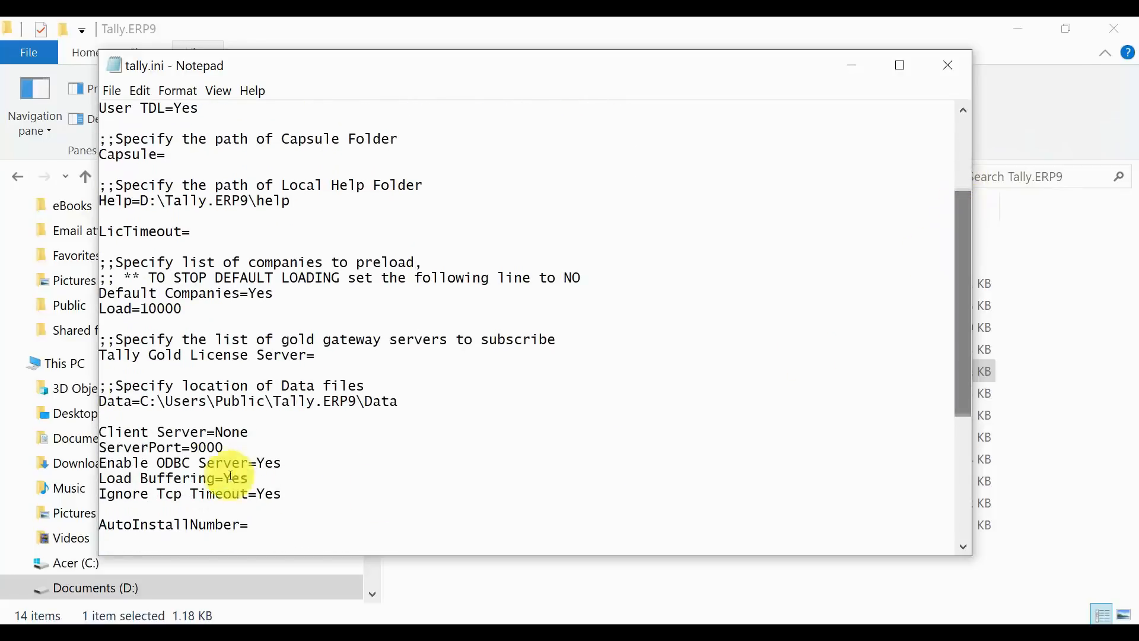
{"action": "left_click_drag", "start_coordinate": [119, 385], "coordinate": [366, 386]}
{"action": "left_click", "coordinate": [420, 404]}
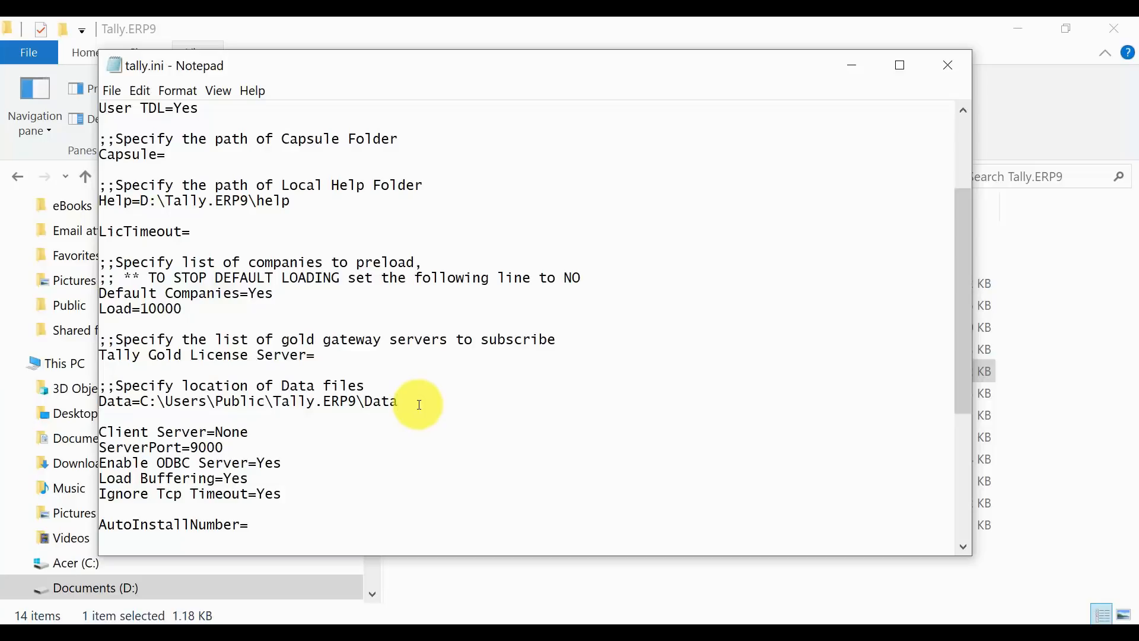
{"action": "key", "text": "Home"}
{"action": "type", "text": ";"}
- Add an uncommented copy of the Data line directly below the commented one, followed by a blank line
{"action": "key", "text": "shift+End"}
{"action": "key", "text": "ctrl+c"}
{"action": "key", "text": "Down"}
{"action": "key", "text": "Return"}
{"action": "key", "text": "ctrl+v"}
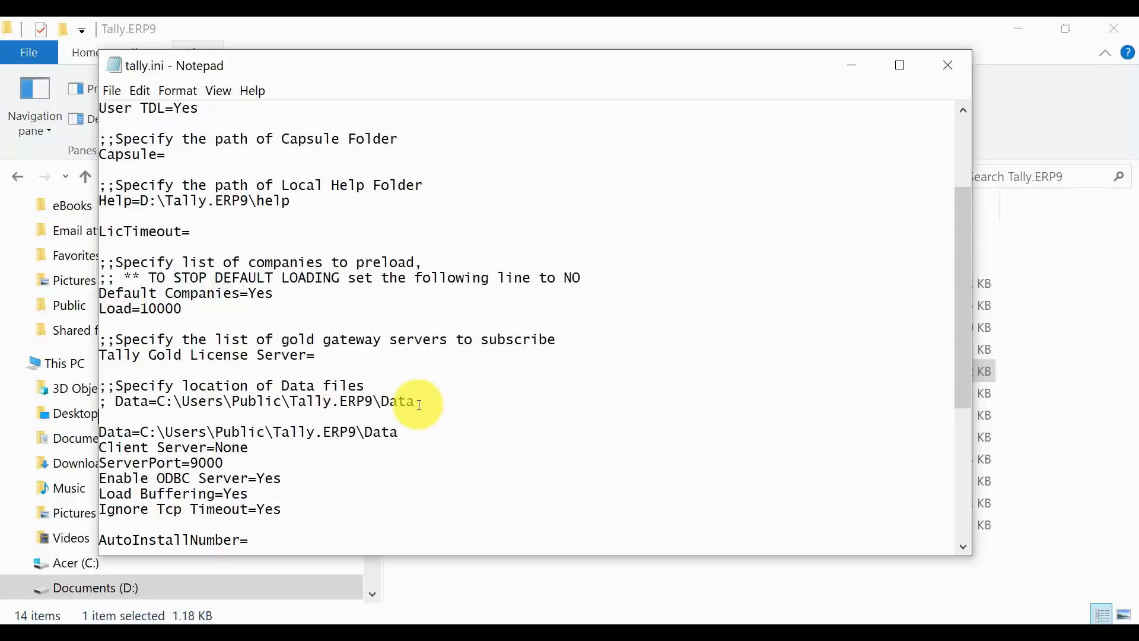
{"action": "key", "text": "Delete"}
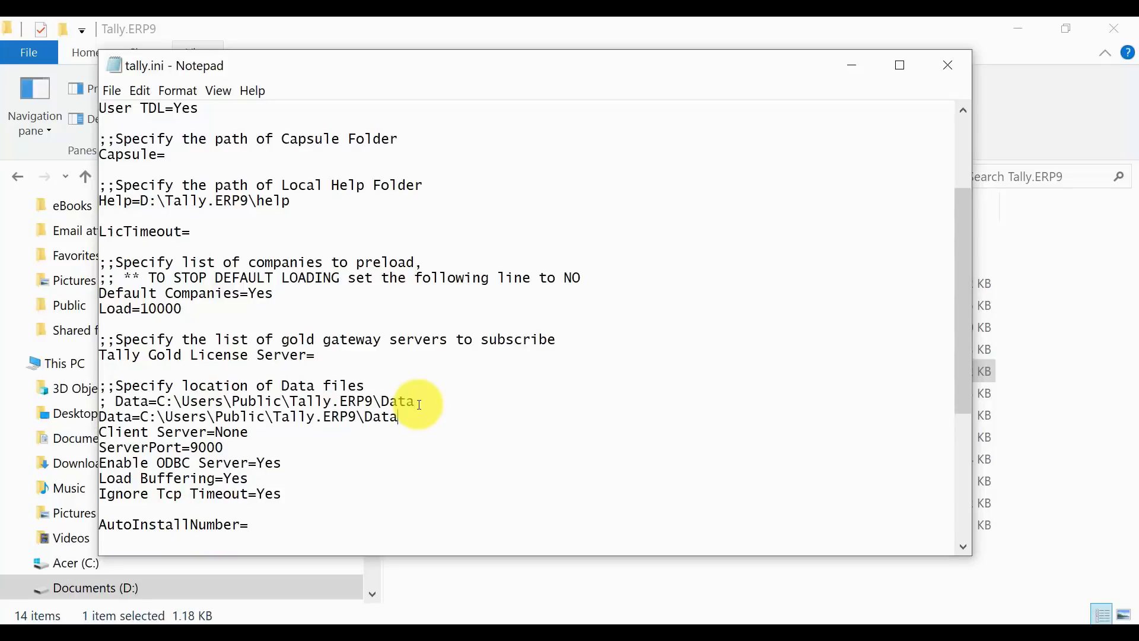
{"action": "key", "text": "Return"}
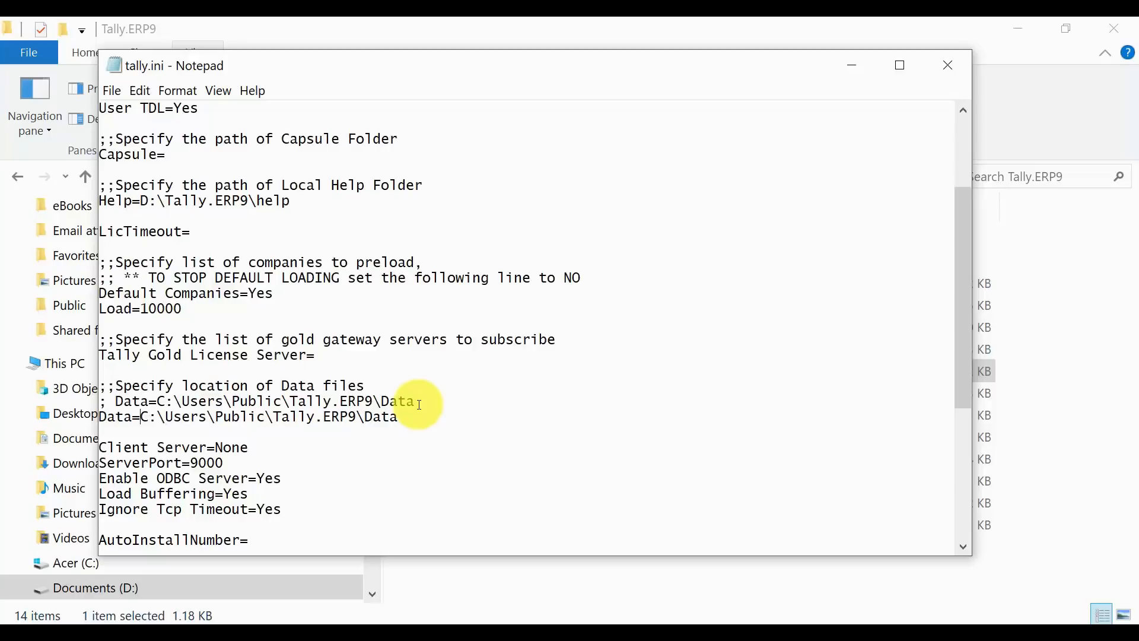
- Change the path in the uncommented Data line to D:\Tally.ERP9\Data and save tally.ini
{"action": "key", "text": "shift+Right"}
{"action": "key", "text": "shift+Right"}
{"action": "key", "text": "Delete"}
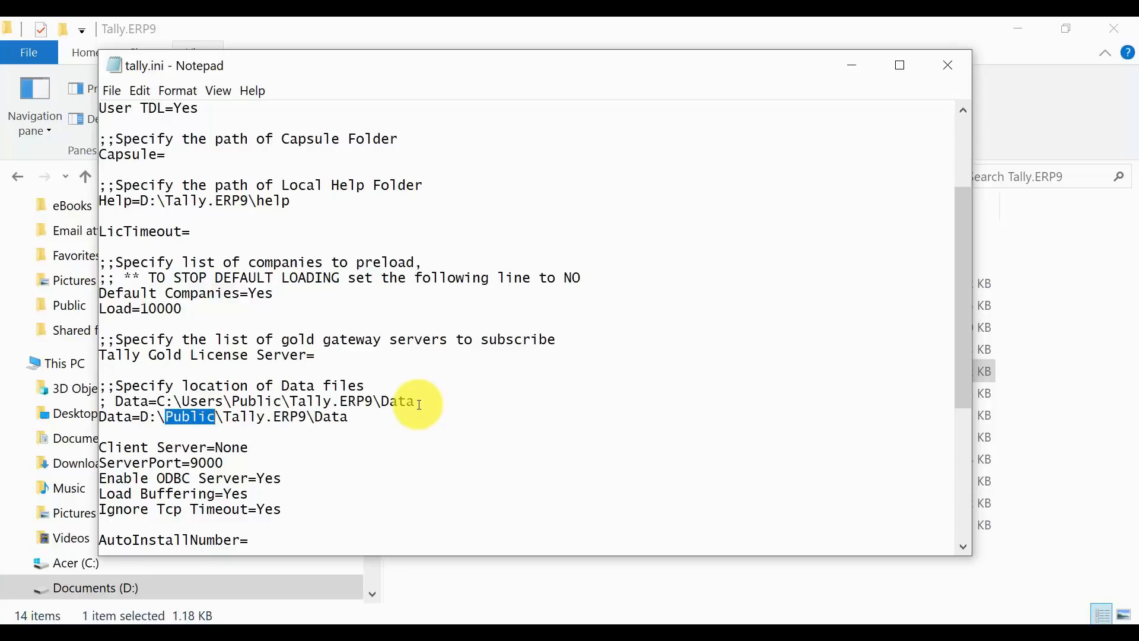
{"action": "key", "text": "Delete"}
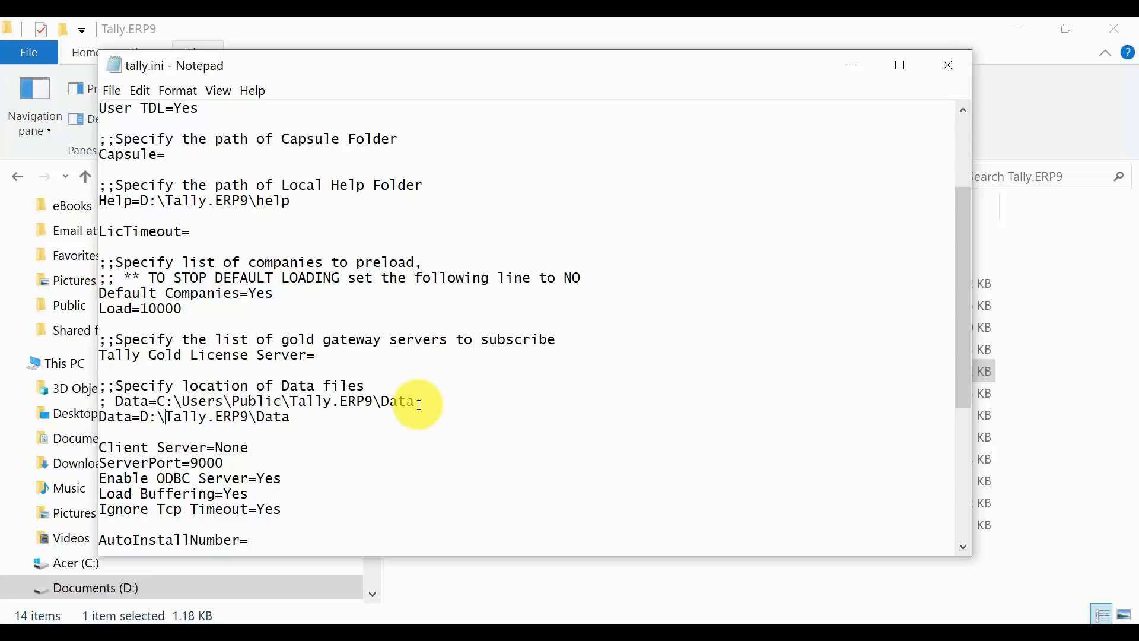
{"action": "key", "text": "ctrl+s"}
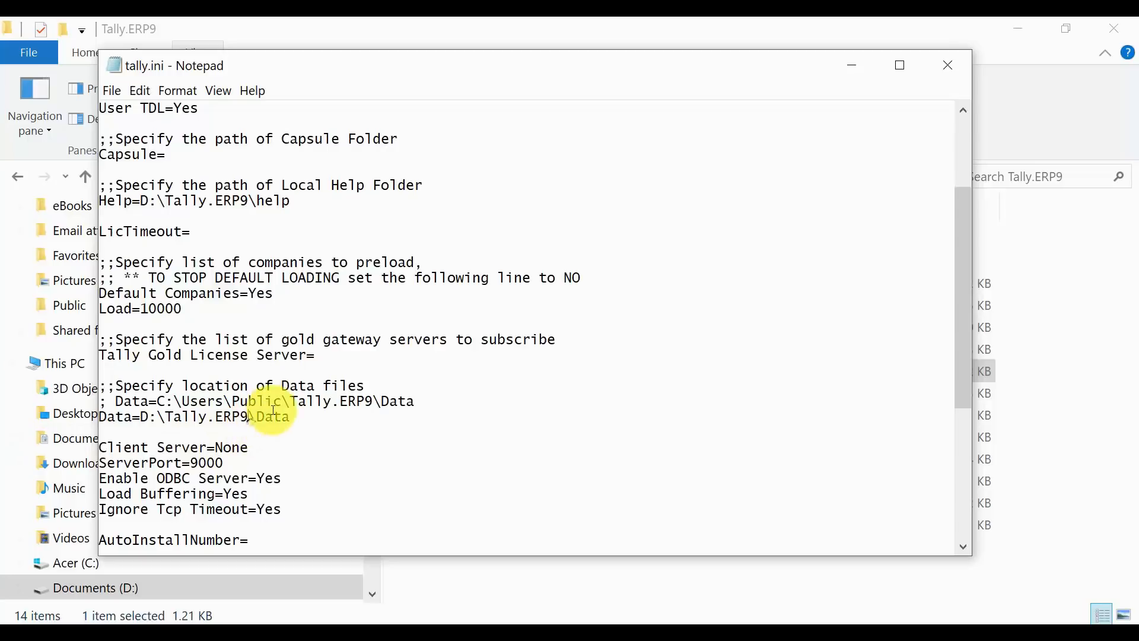
- Highlight the edited Data line to review it and close the tally.ini file
{"action": "left_click_drag", "start_coordinate": [293, 416], "coordinate": [99, 416]}
{"action": "left_click", "coordinate": [378, 452]}
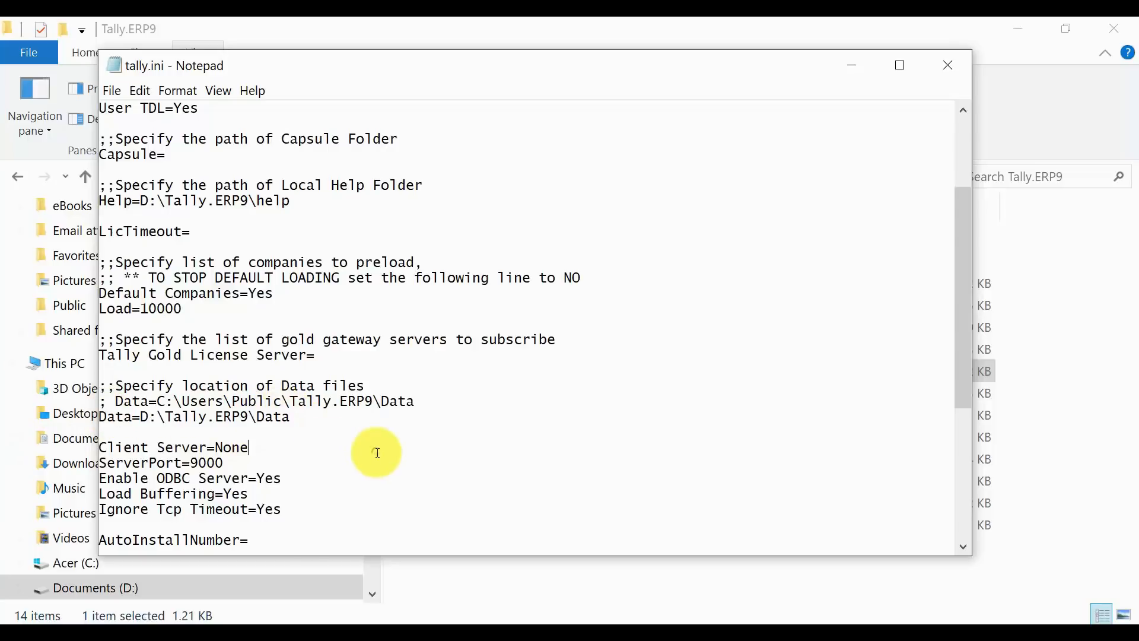
{"action": "left_click", "coordinate": [962, 61]}
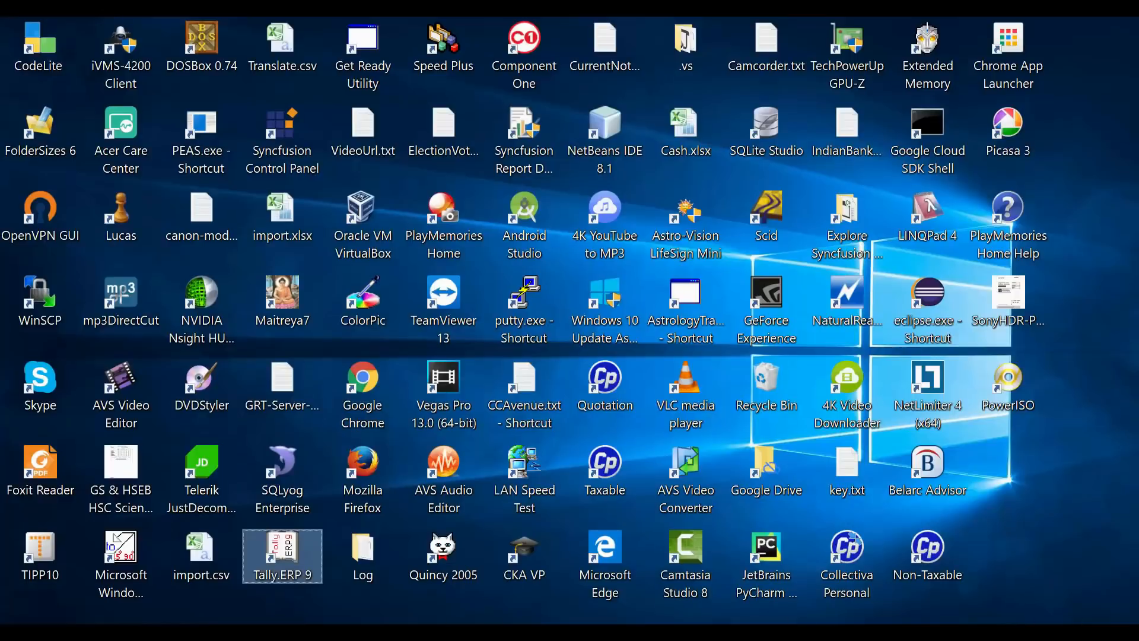
- Start Tally.ERP 9 from its desktop shortcut in Educational Mode to check the selected companies, and leave it
{"action": "left_click", "coordinate": [280, 555]}
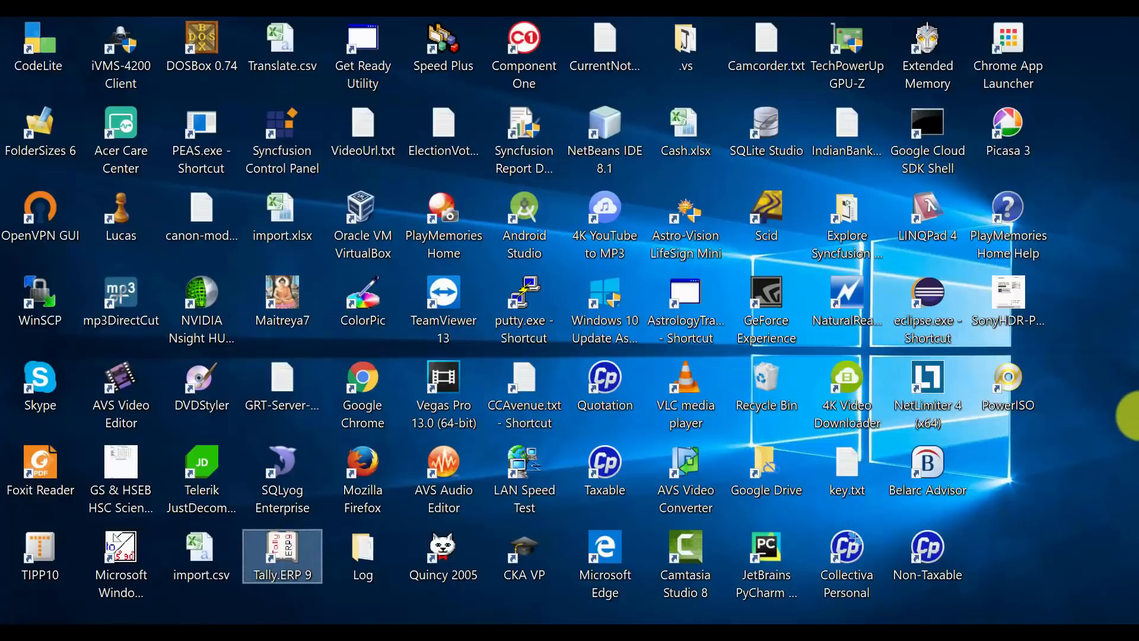
{"action": "key", "text": "Return"}
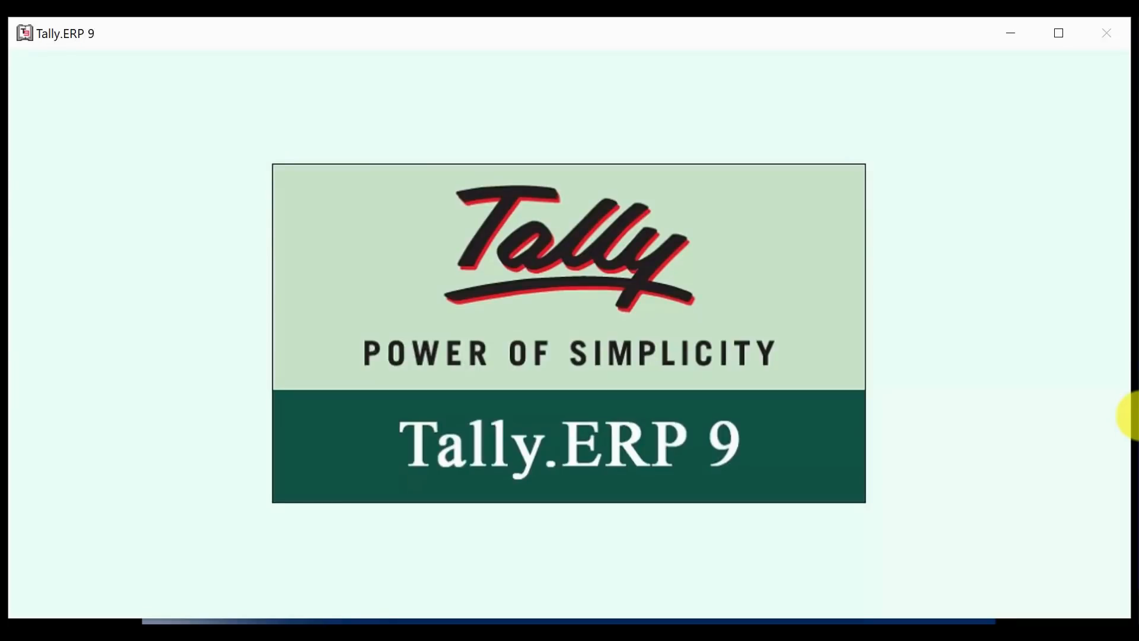
{"action": "key", "text": "w"}
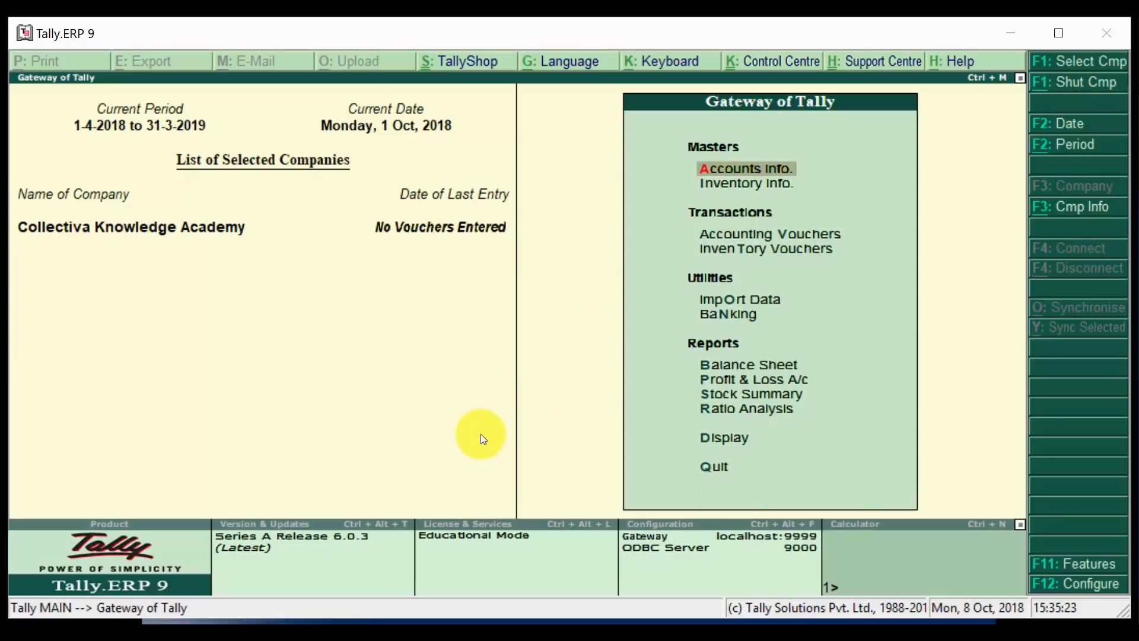
{"action": "key", "text": "Escape"}
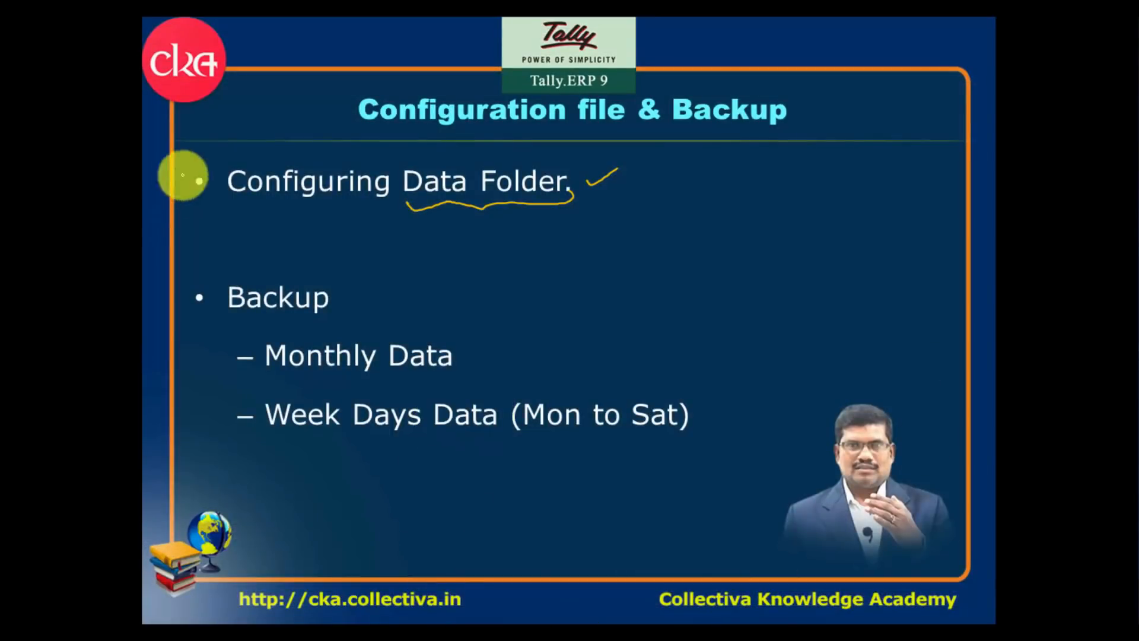
{"action": "left_click_drag", "start_coordinate": [344, 299], "coordinate": [368, 283]}
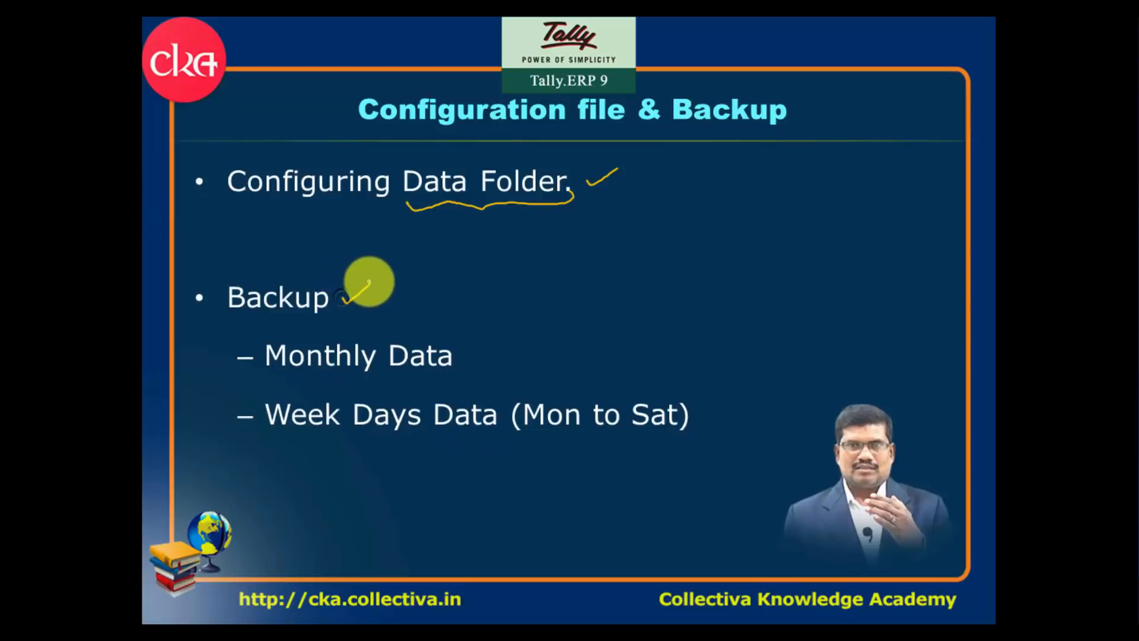
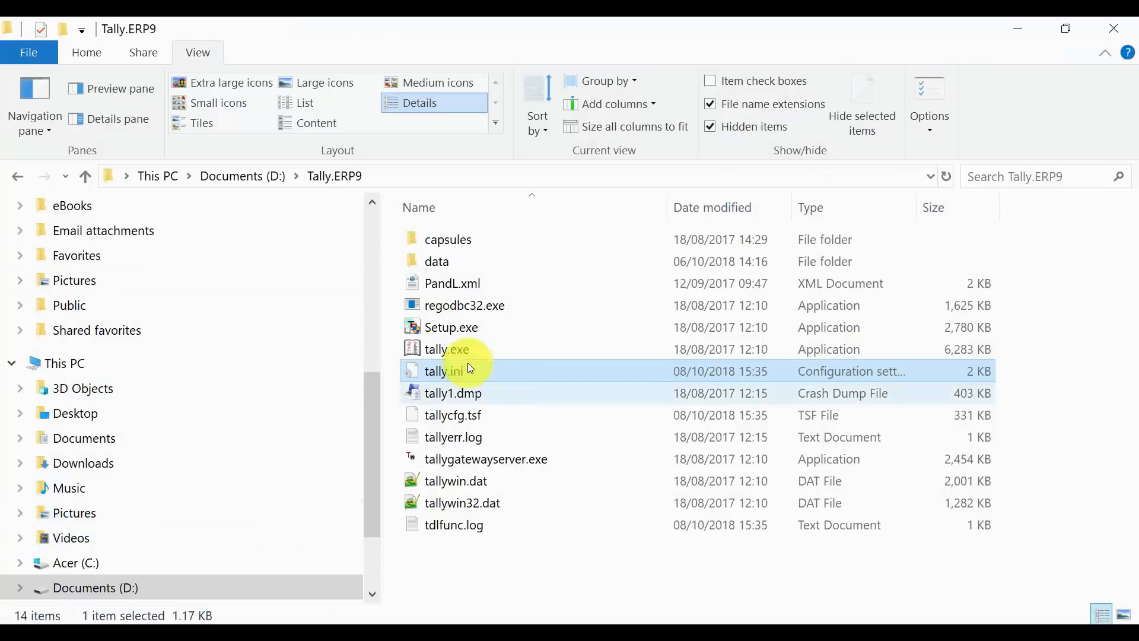
- Create a folder named TallyBackup on the Recording (E:) drive
{"action": "left_click", "coordinate": [438, 255]}
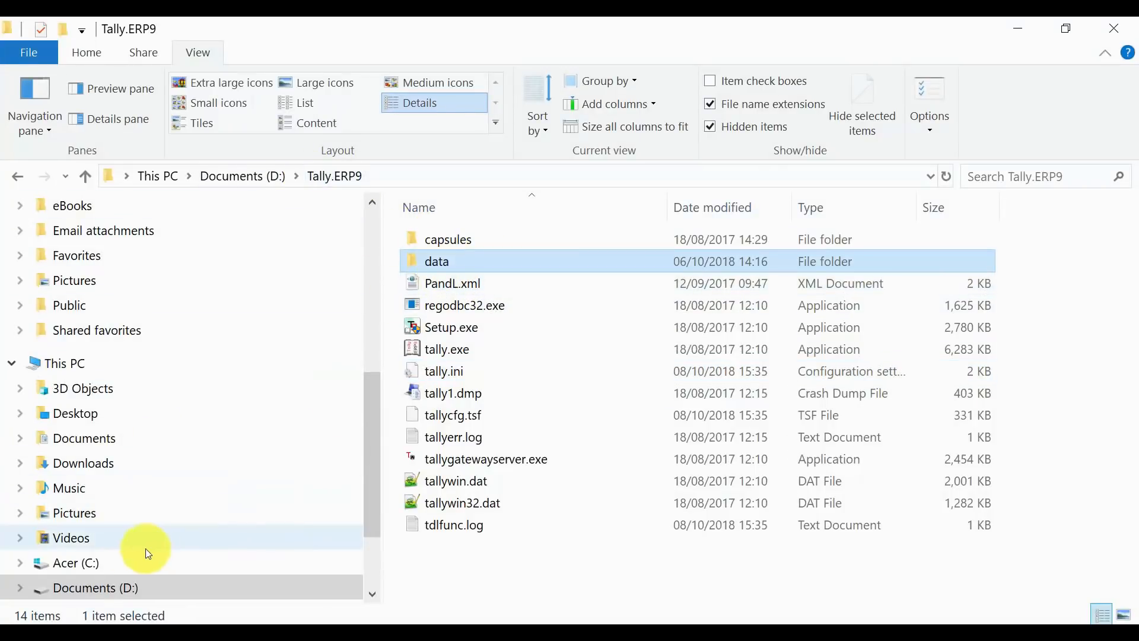
{"action": "scroll", "coordinate": [372, 490], "scroll_direction": "down", "scroll_amount": 2}
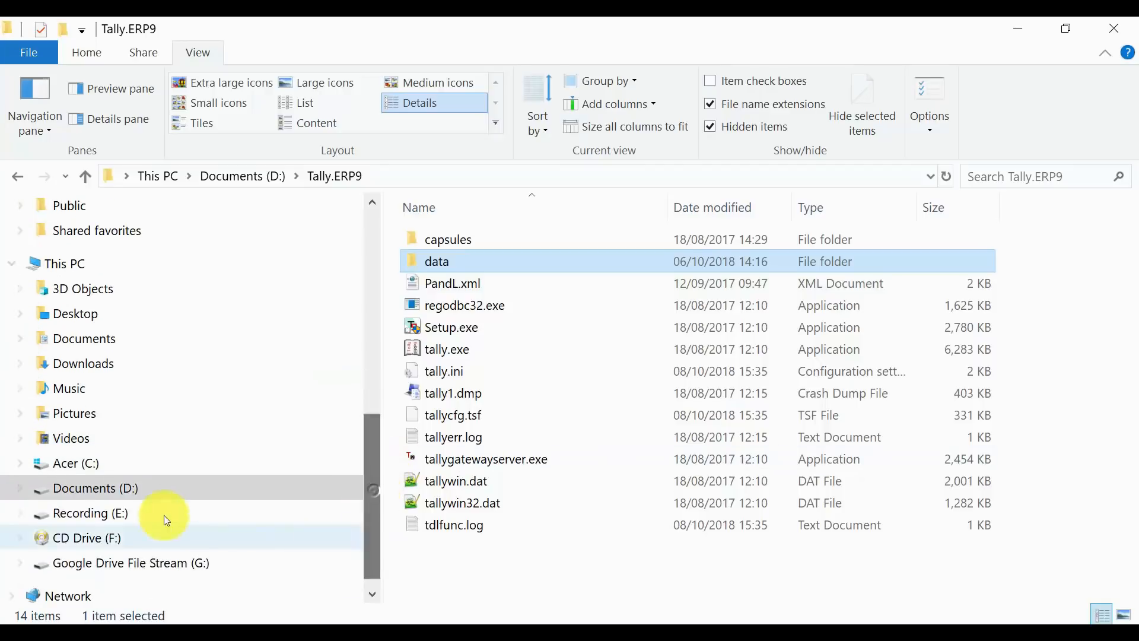
{"action": "left_click", "coordinate": [134, 512]}
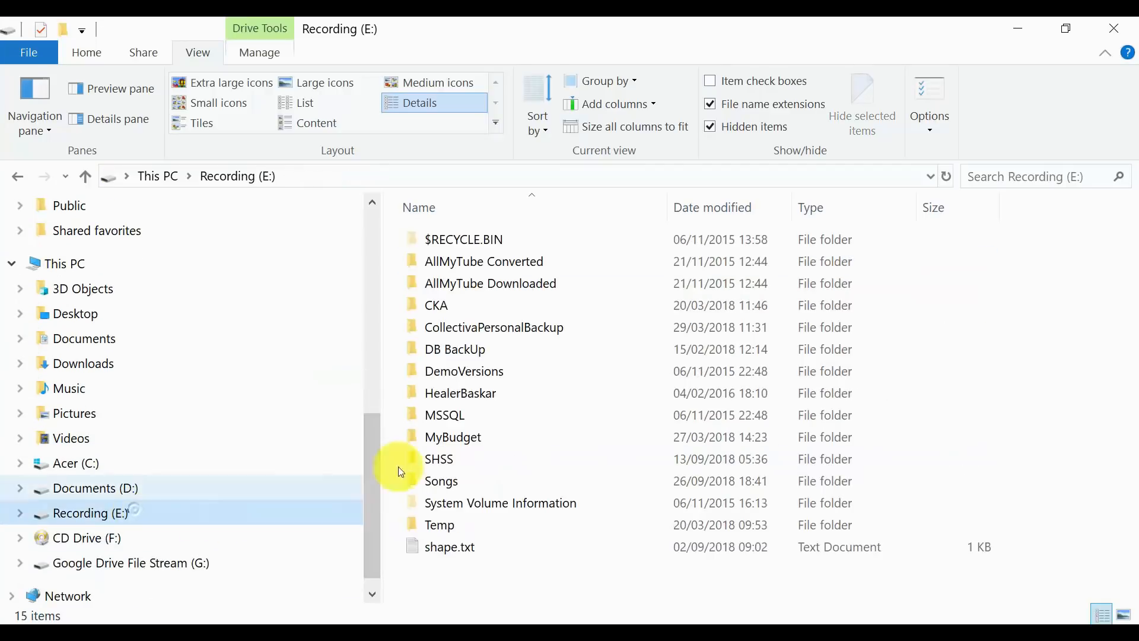
{"action": "right_click", "coordinate": [1031, 373]}
{"action": "mouse_move", "coordinate": [852, 326]}
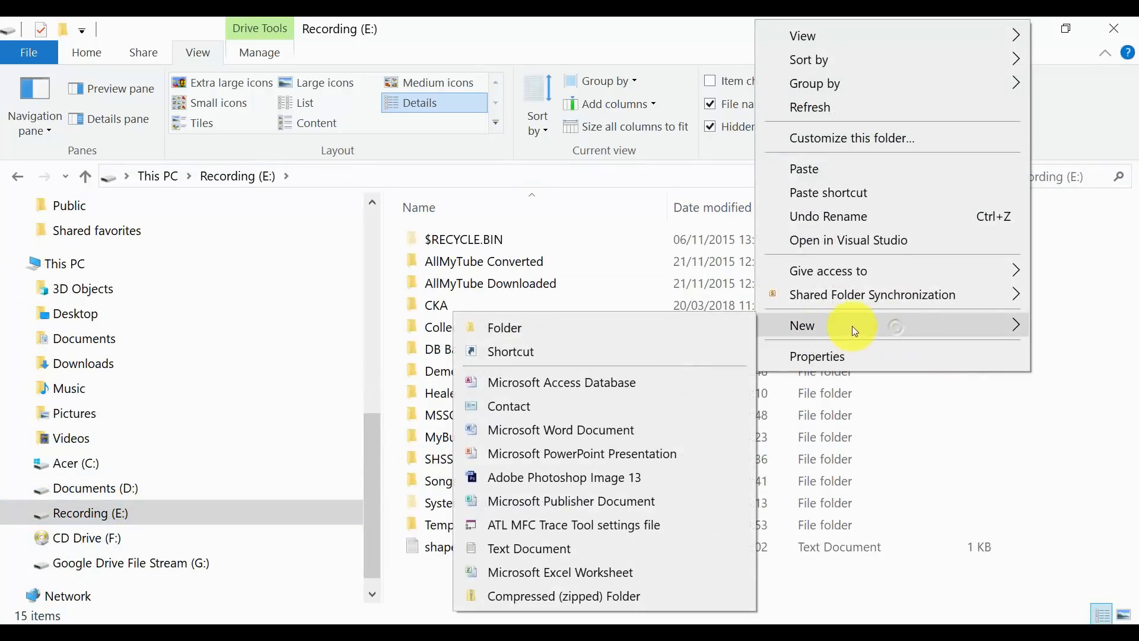
{"action": "left_click", "coordinate": [600, 328]}
{"action": "type", "text": "TallyBackup"}
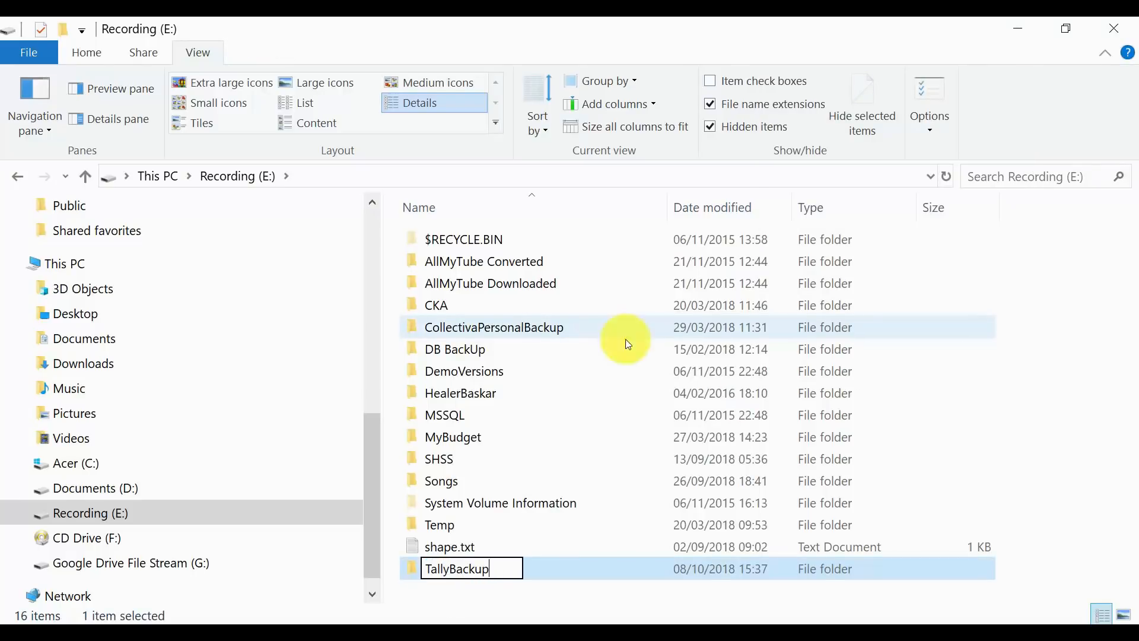
{"action": "key", "text": "Return"}
- Create a folder named 2018-19 for the financial year inside the TallyBackup folder
{"action": "double_click", "coordinate": [441, 569]}
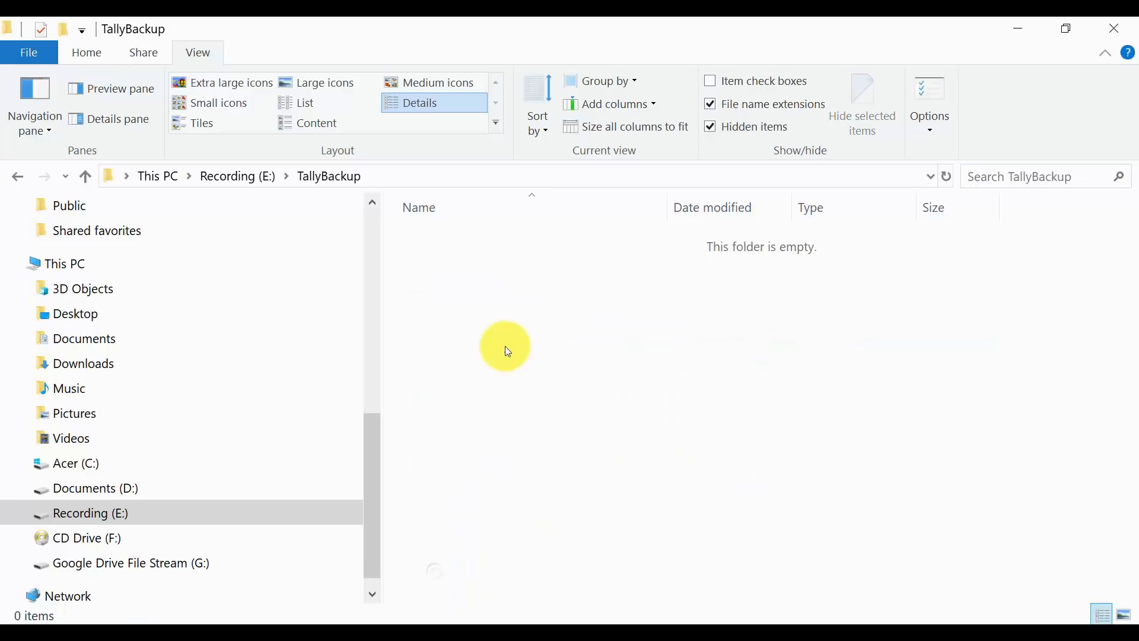
{"action": "right_click", "coordinate": [507, 350]}
{"action": "mouse_move", "coordinate": [386, 581]}
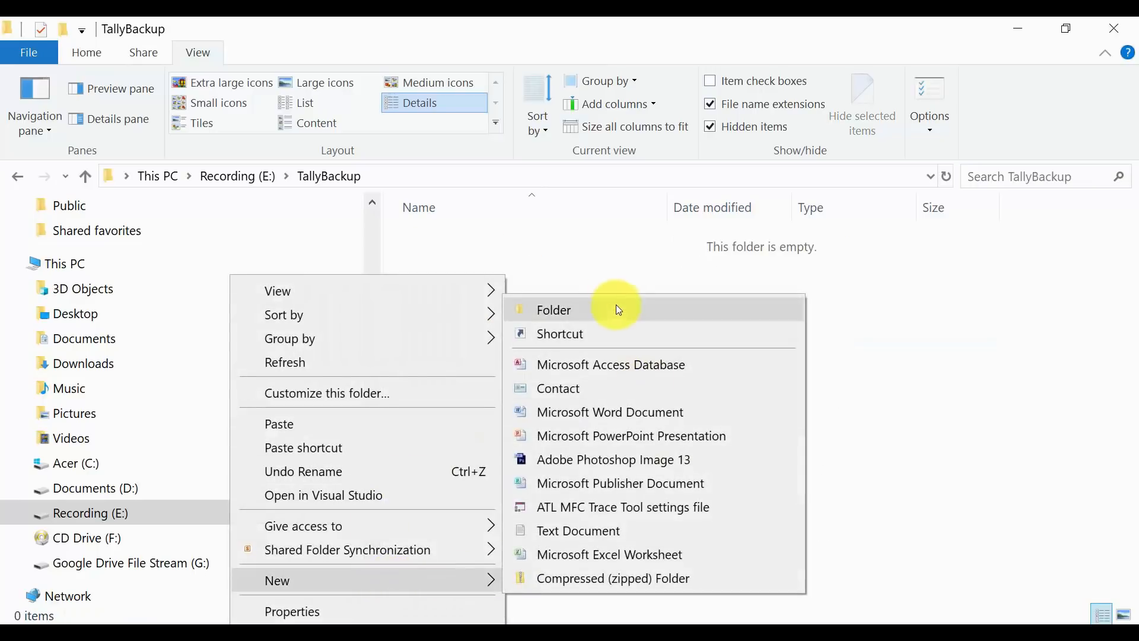
{"action": "left_click", "coordinate": [615, 308]}
{"action": "type", "text": "20"}
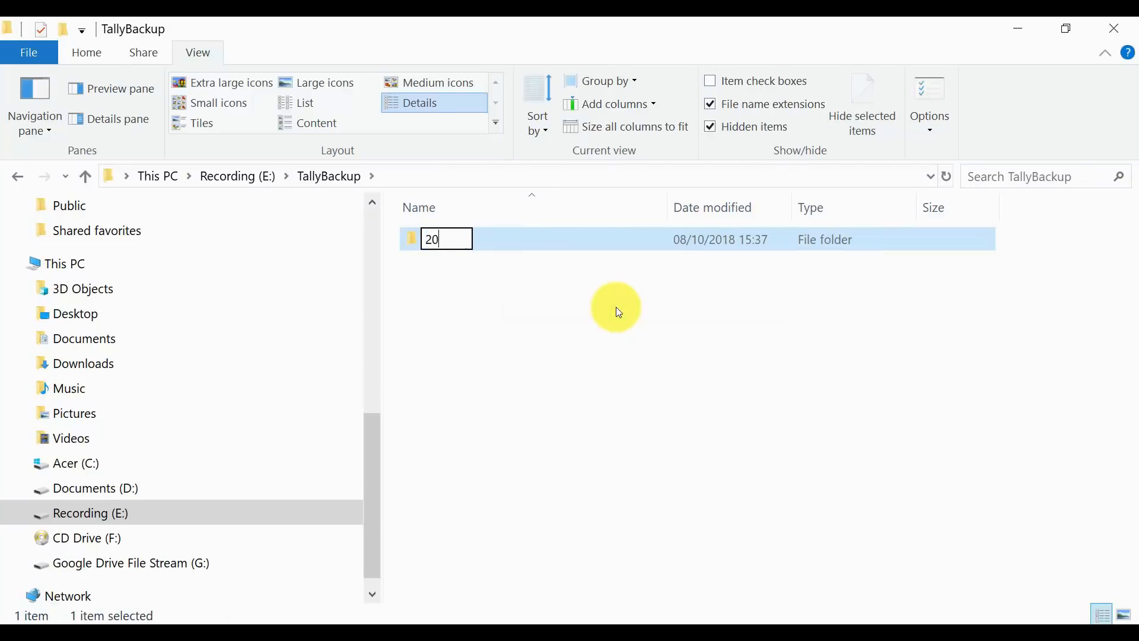
{"action": "type", "text": "1819"}
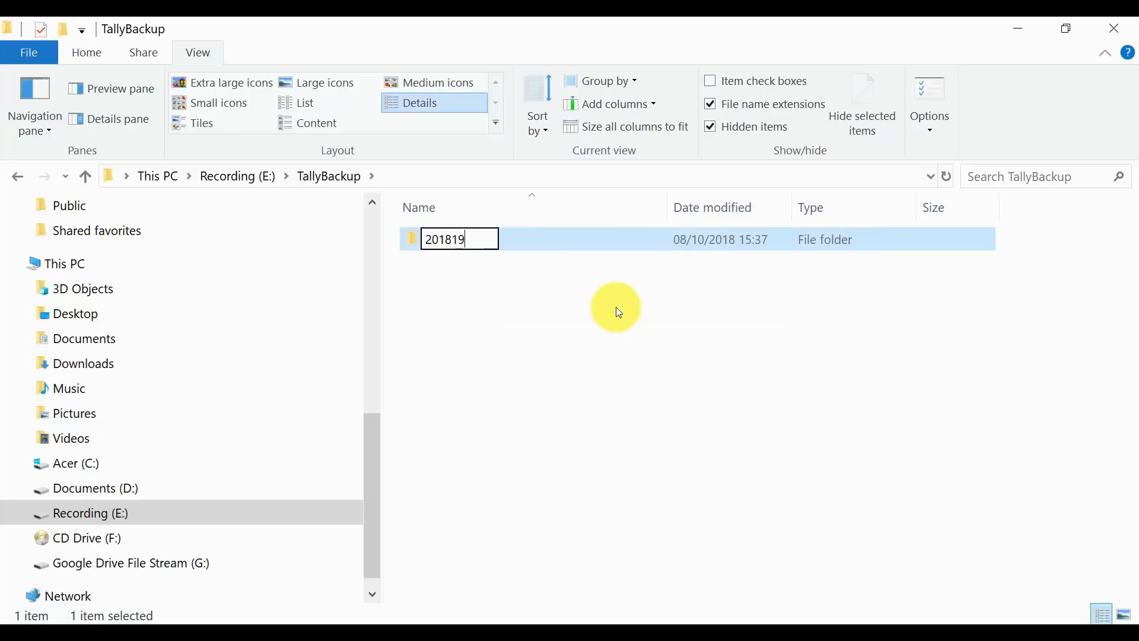
{"action": "key", "text": "BackSpace"}
{"action": "key", "text": "BackSpace"}
{"action": "type", "text": "-19"}
{"action": "key", "text": "Return"}
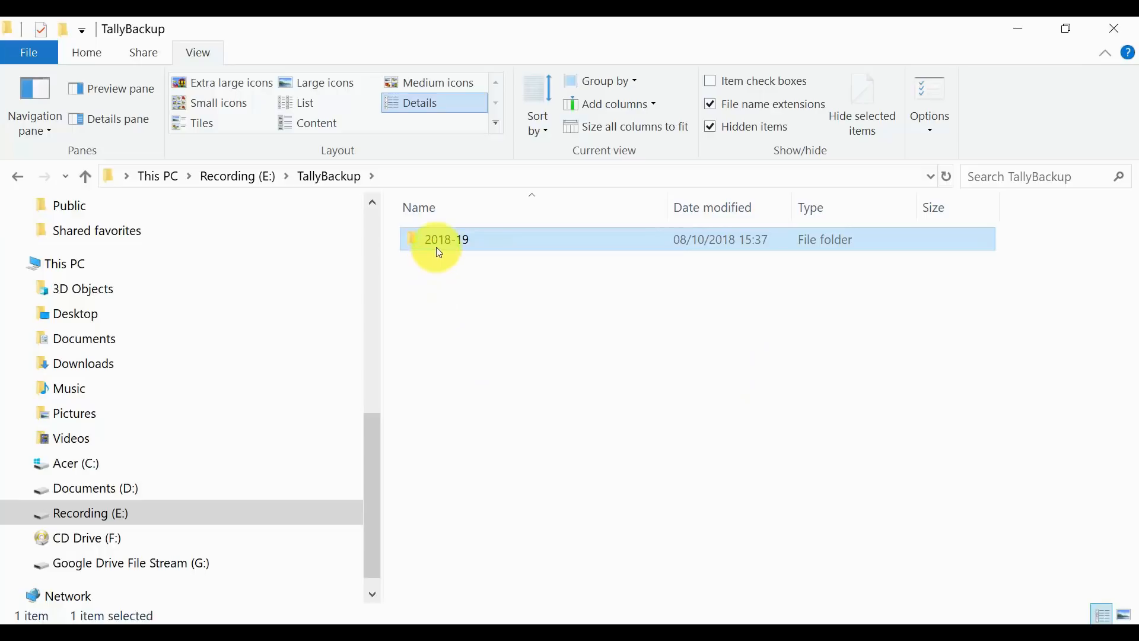
- Create a monthly backup folder named 092018 inside the 2018-19 folder and open it
{"action": "double_click", "coordinate": [480, 252]}
{"action": "right_click", "coordinate": [504, 265]}
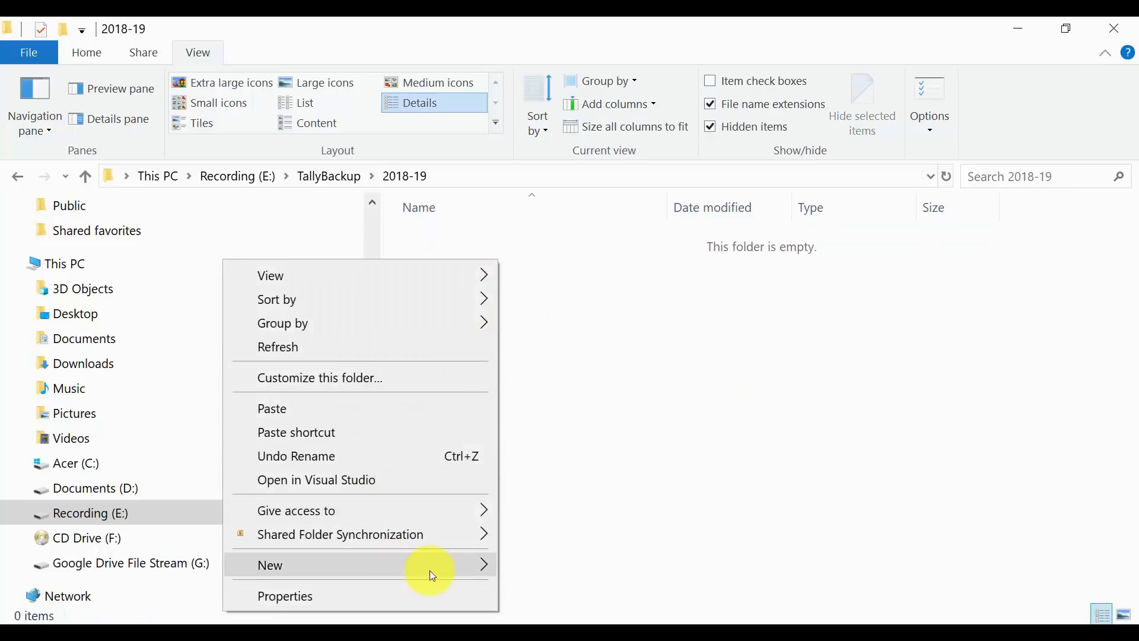
{"action": "mouse_move", "coordinate": [430, 571]}
{"action": "left_click", "coordinate": [588, 297]}
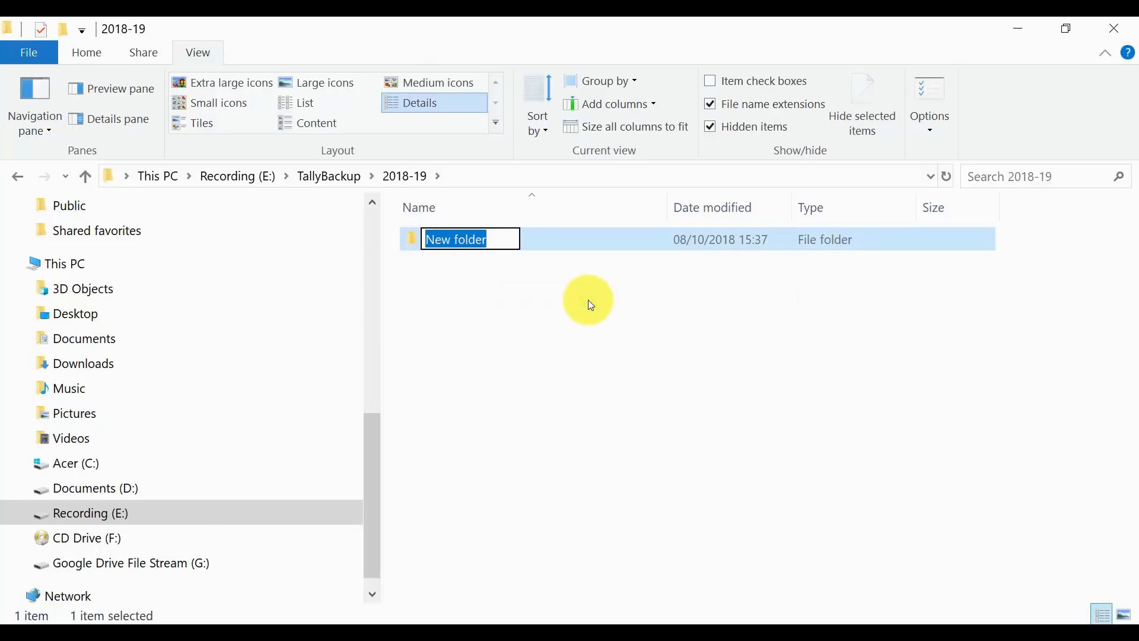
{"action": "type", "text": "092018"}
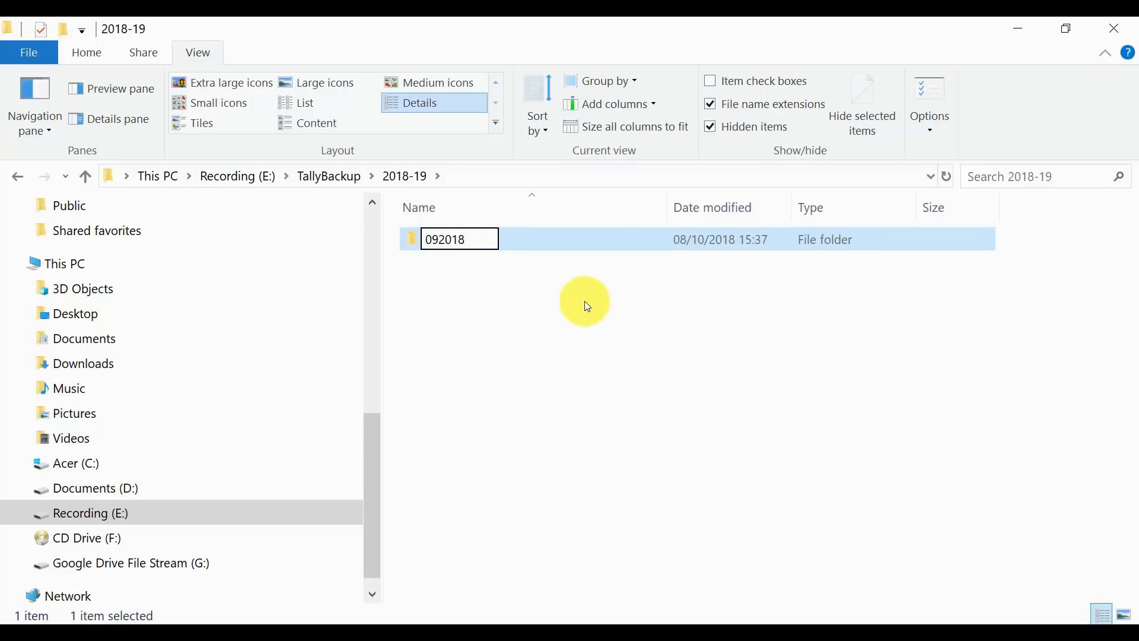
{"action": "key", "text": "Return"}
{"action": "double_click", "coordinate": [447, 242]}
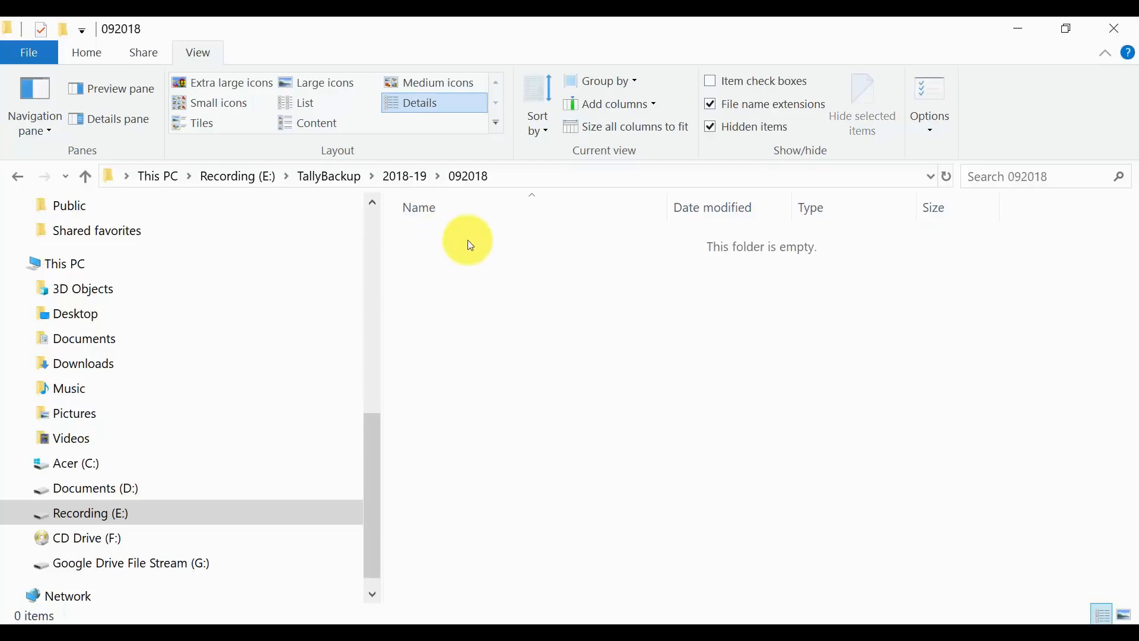
- Paste the copied Tally data folder into the 092018 folder and check its contents
{"action": "key", "text": "ctrl+v"}
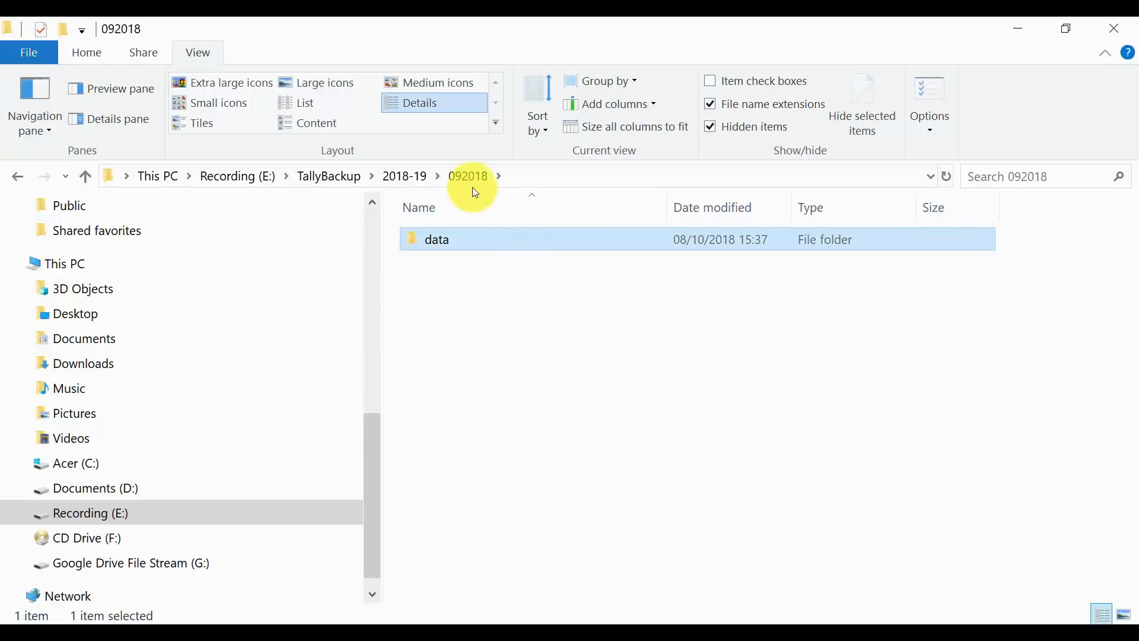
{"action": "double_click", "coordinate": [440, 244]}
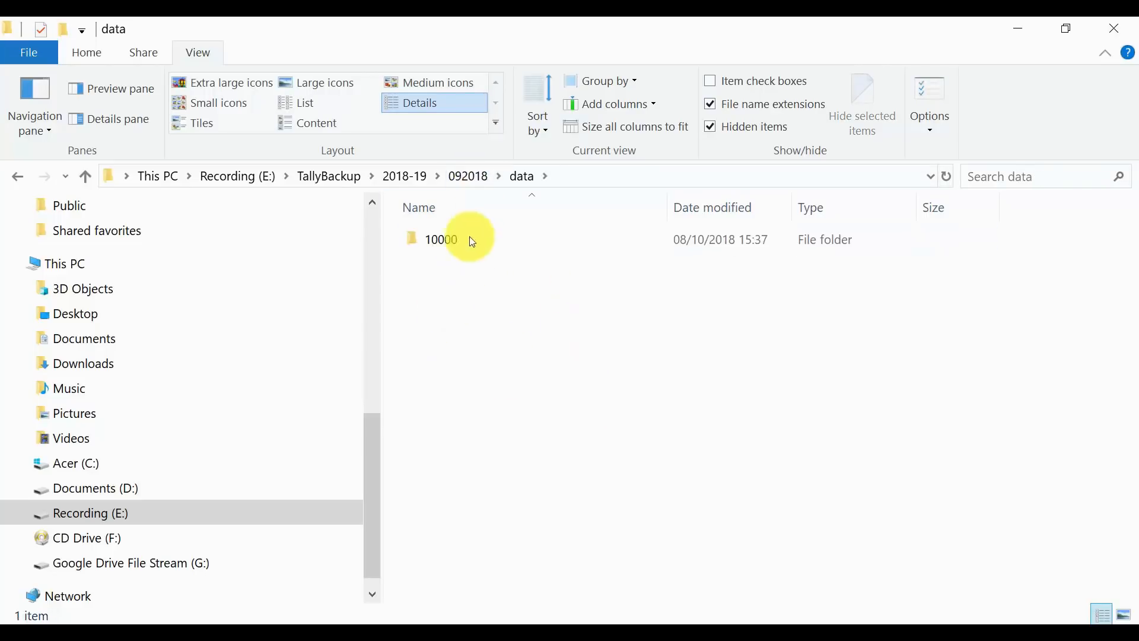
{"action": "left_click", "coordinate": [468, 176]}
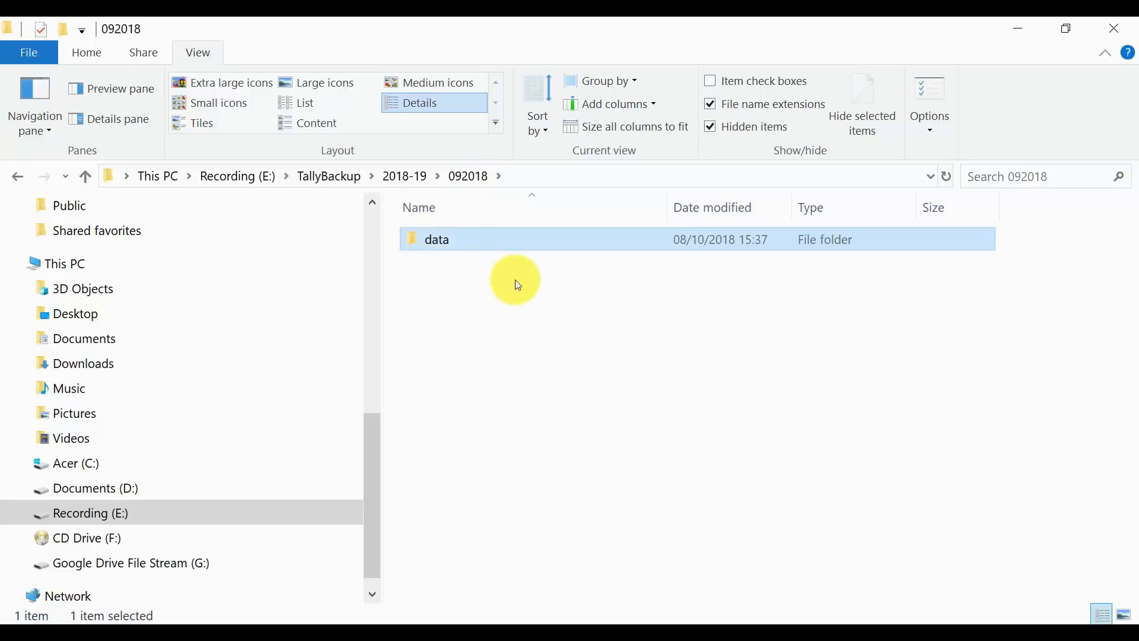
{"action": "left_click", "coordinate": [548, 303]}
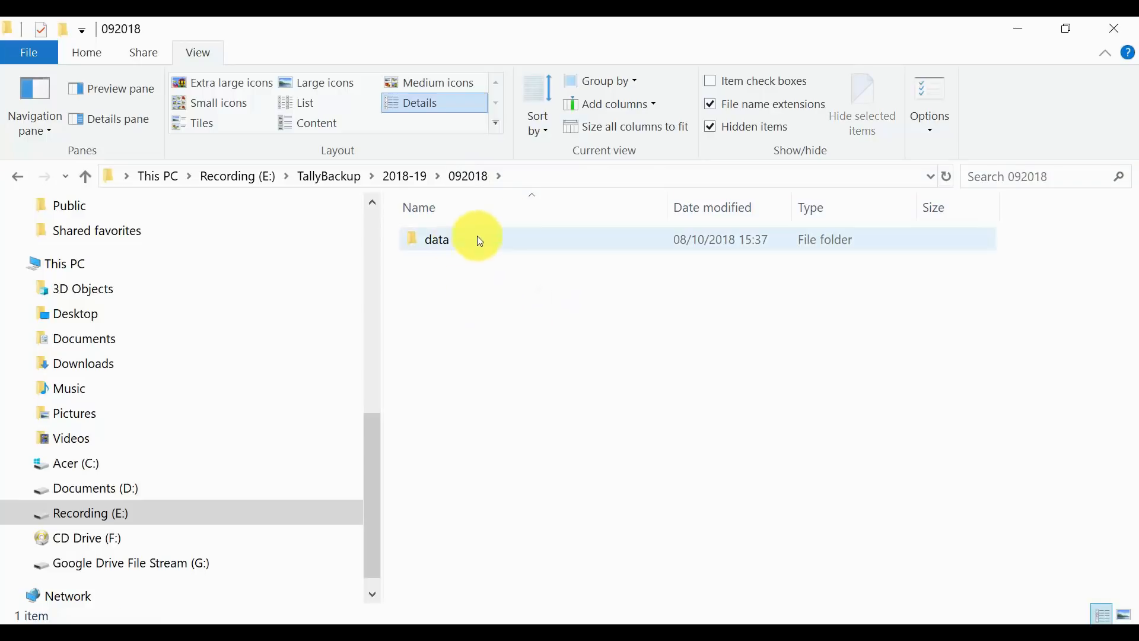
- Create a second monthly backup folder named 102018 inside the 2018-19 folder
{"action": "left_click", "coordinate": [407, 176]}
{"action": "right_click", "coordinate": [490, 288]}
{"action": "mouse_move", "coordinate": [423, 571]}
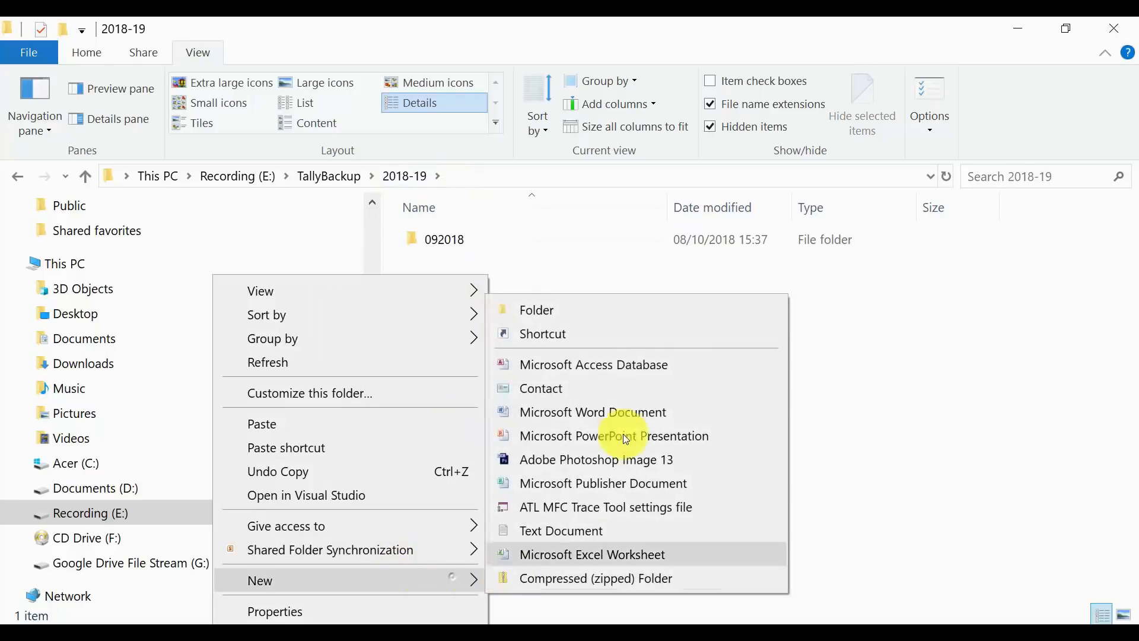
{"action": "left_click", "coordinate": [631, 312]}
{"action": "type", "text": "1"}
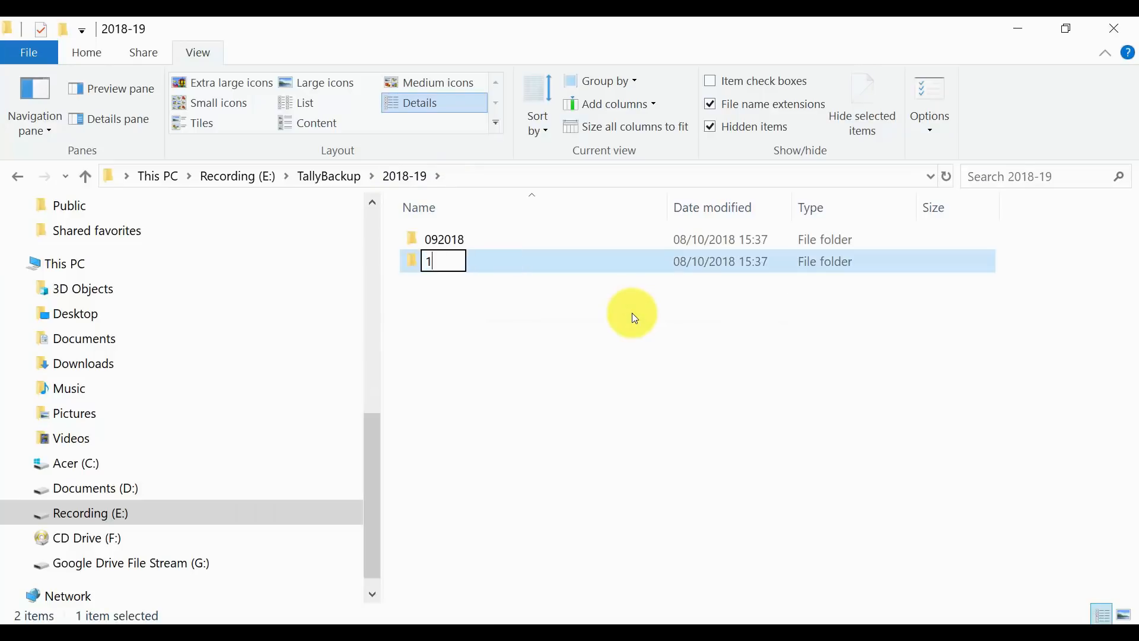
{"action": "type", "text": "02018"}
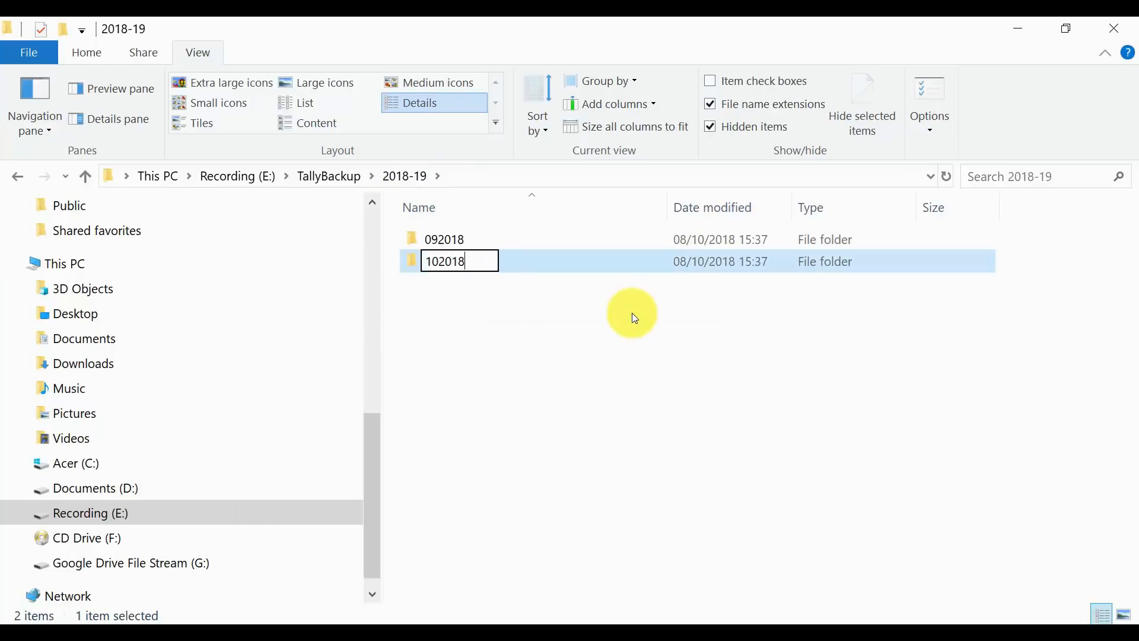
{"action": "left_click", "coordinate": [466, 338]}
{"action": "left_click", "coordinate": [460, 305]}
{"action": "left_click", "coordinate": [451, 256]}
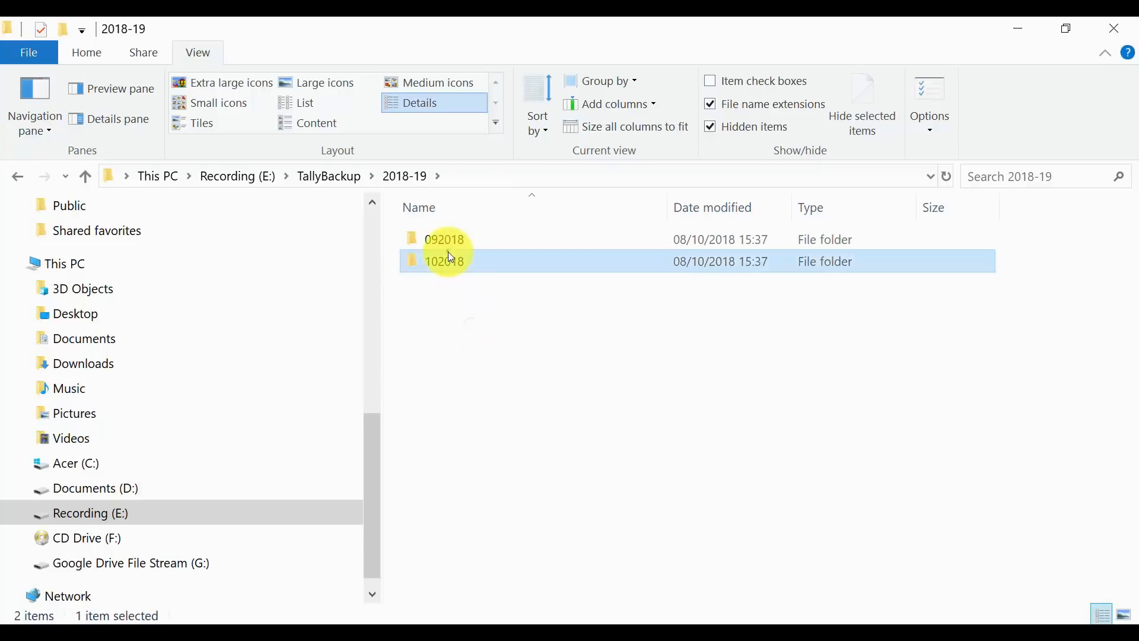
- Paste the copied data folder into 102018 and check the company files in its 10000 subfolder
{"action": "double_click", "coordinate": [451, 257]}
{"action": "key", "text": "Down"}
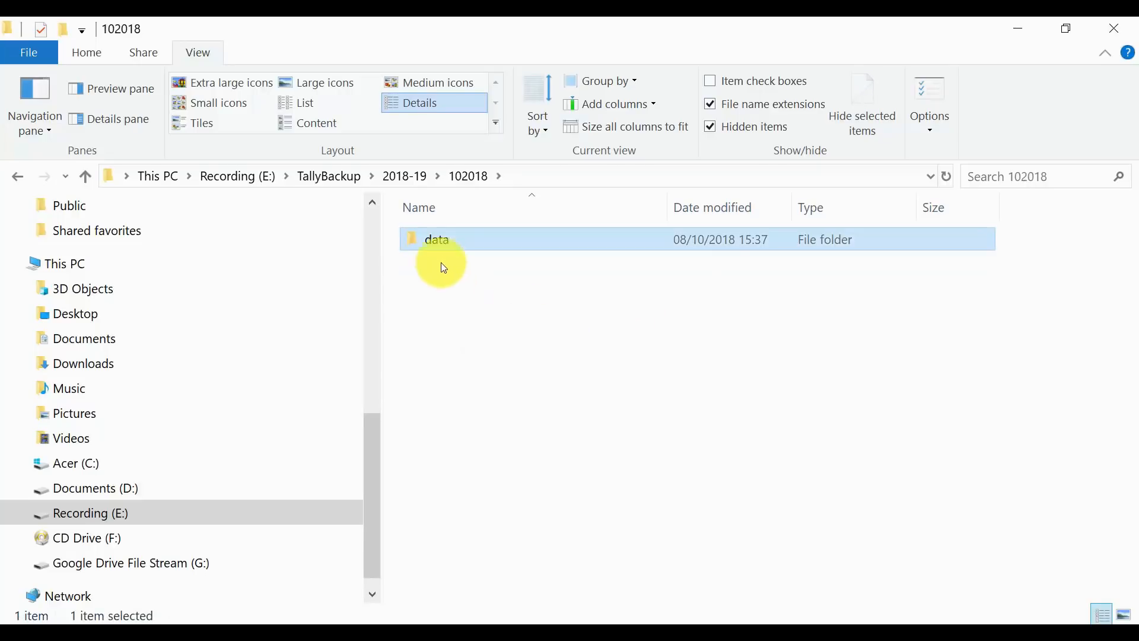
{"action": "double_click", "coordinate": [436, 241]}
{"action": "double_click", "coordinate": [461, 247]}
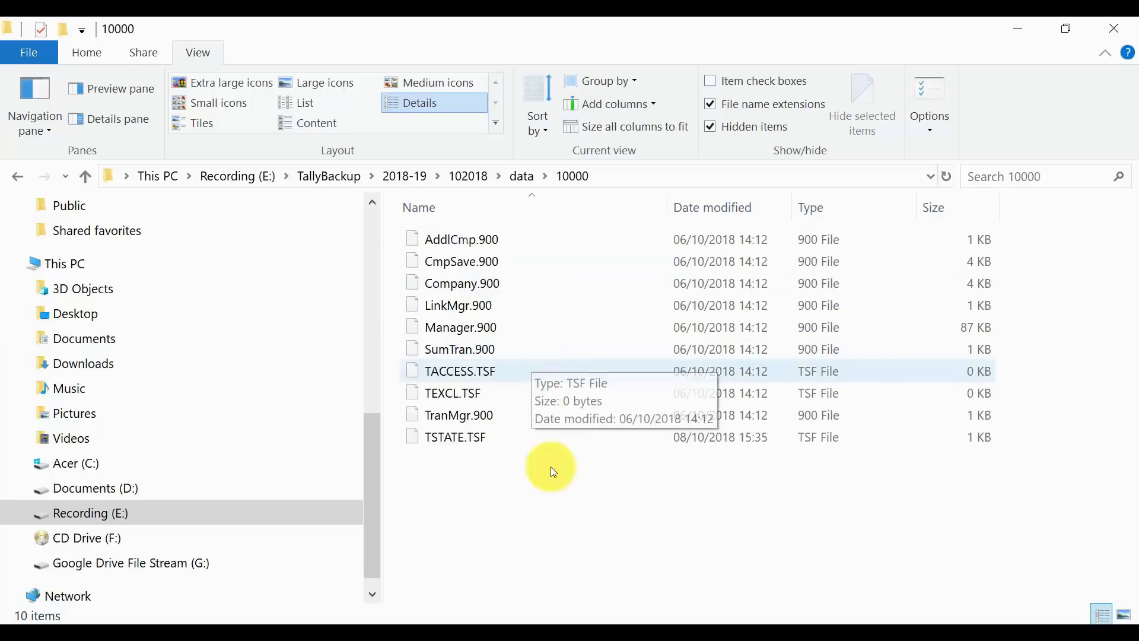
{"action": "left_click", "coordinate": [474, 173]}
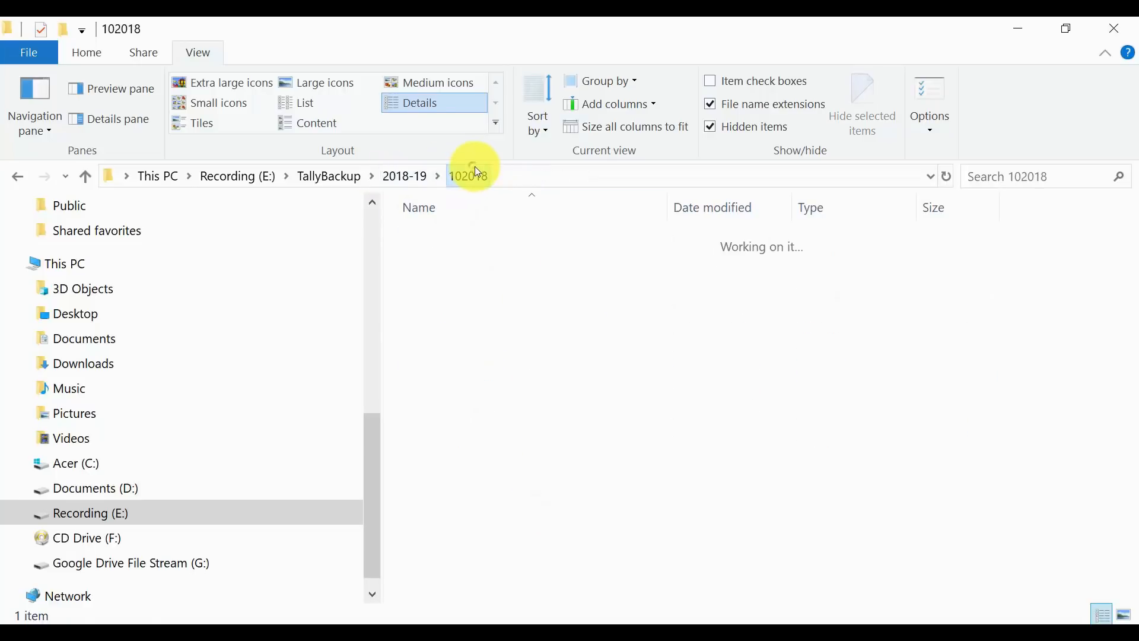
- Review the TallyBackup folder structure, examining the 2018-19 folder and the September backup in 092018 with its data folder
{"action": "left_click", "coordinate": [411, 175]}
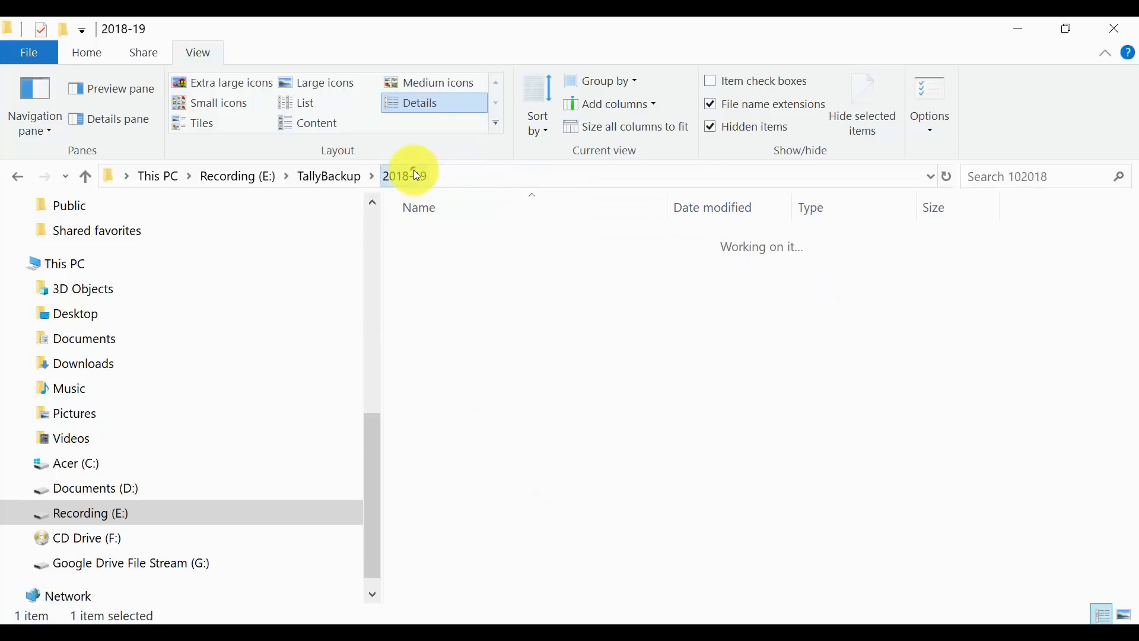
{"action": "left_click", "coordinate": [504, 327]}
{"action": "left_click", "coordinate": [466, 244]}
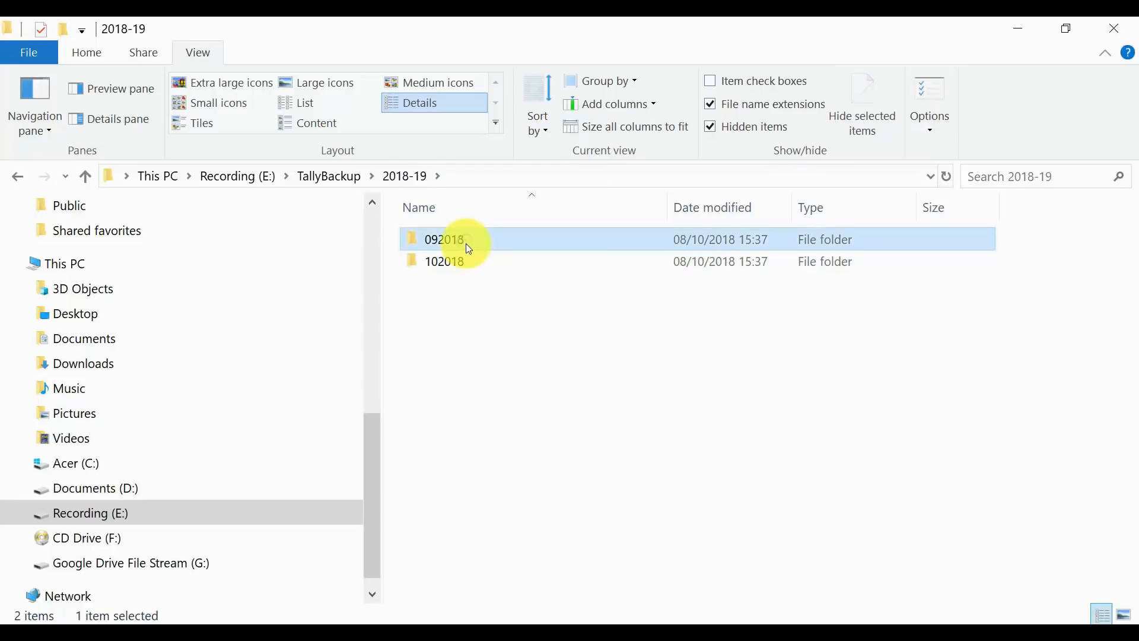
{"action": "left_click", "coordinate": [513, 320]}
{"action": "double_click", "coordinate": [471, 241]}
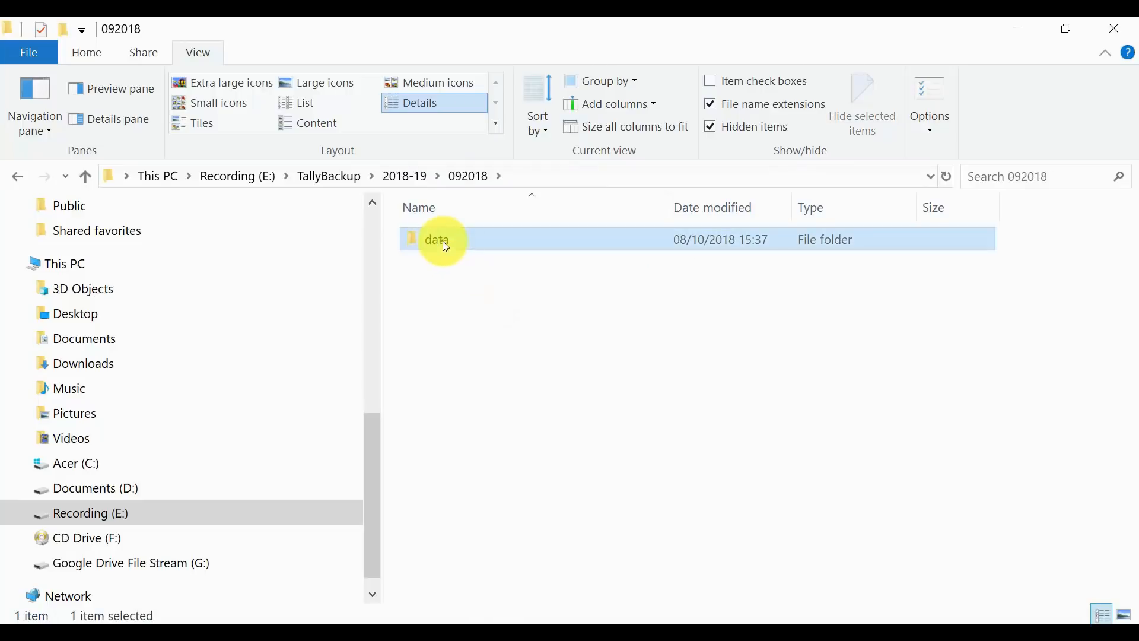
{"action": "double_click", "coordinate": [443, 241]}
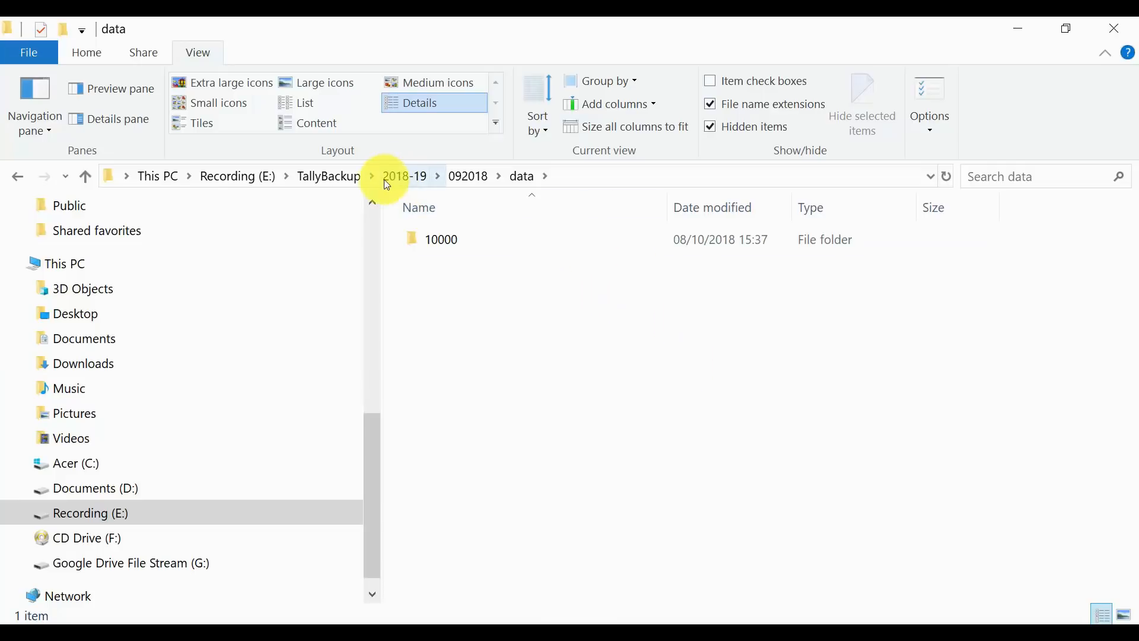
{"action": "left_click", "coordinate": [415, 177]}
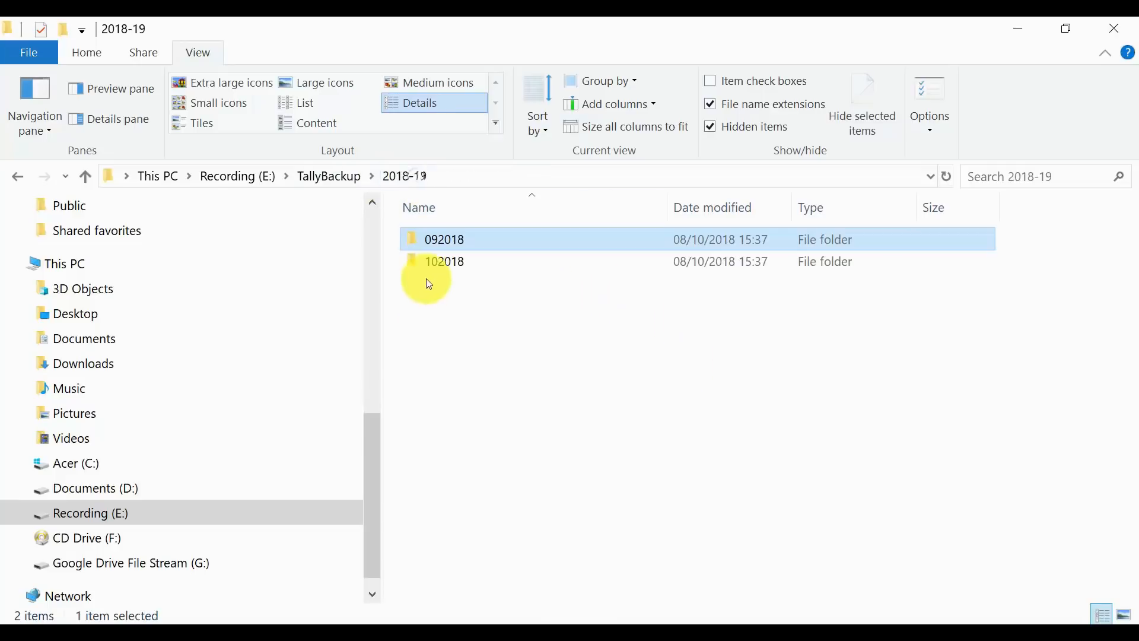
{"action": "left_click", "coordinate": [332, 176]}
{"action": "left_click", "coordinate": [533, 373]}
{"action": "left_click", "coordinate": [407, 180]}
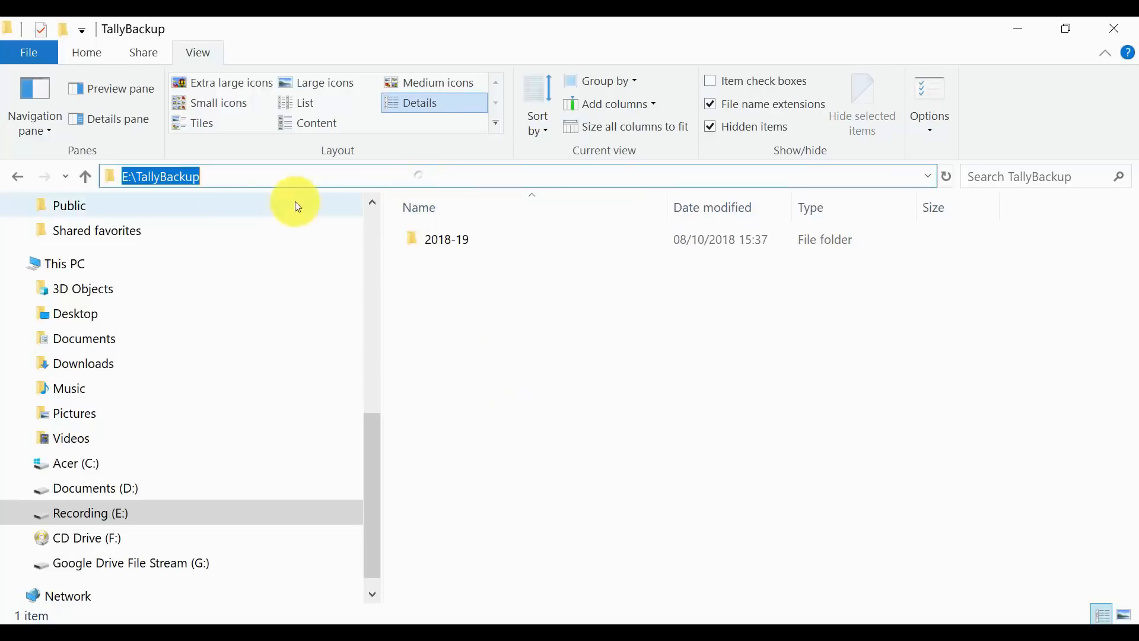
{"action": "left_click", "coordinate": [628, 305]}
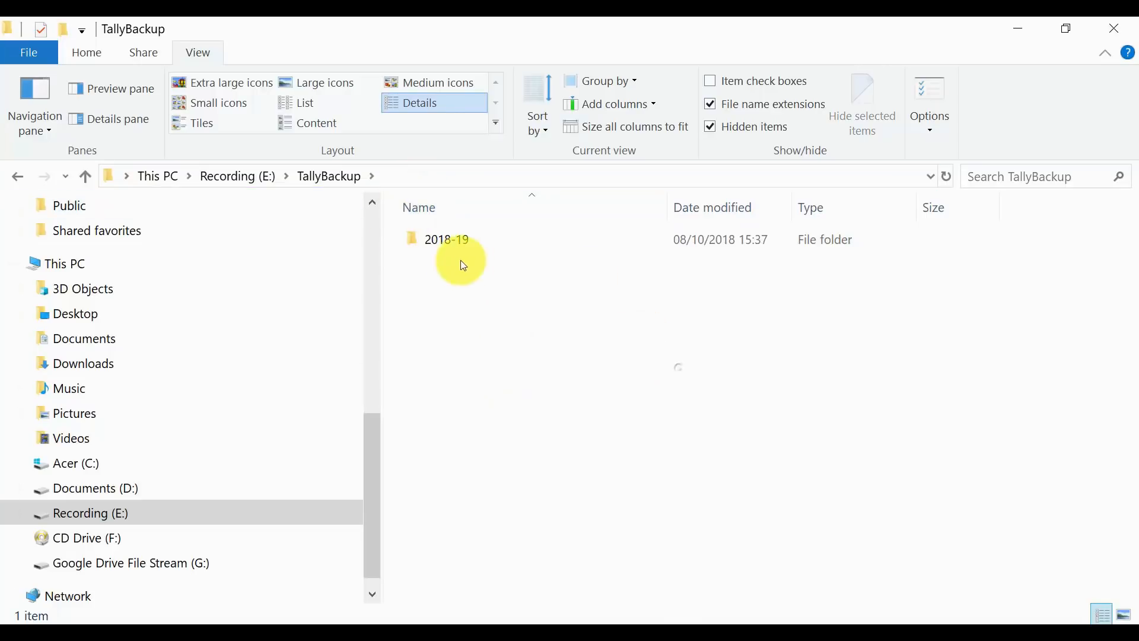
{"action": "left_click", "coordinate": [445, 257]}
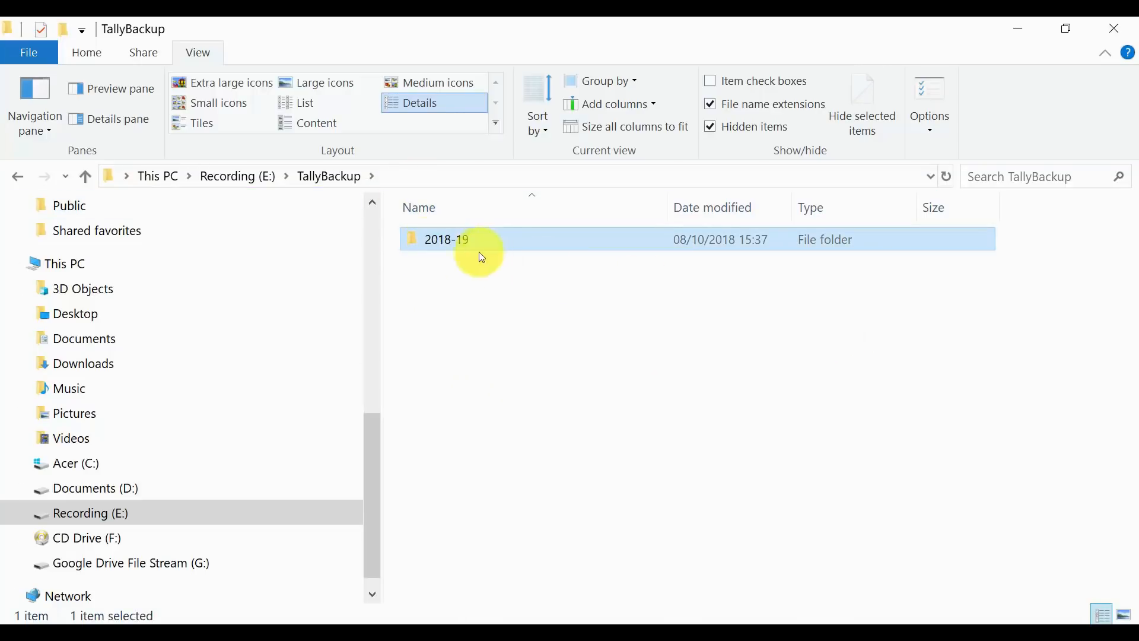
{"action": "double_click", "coordinate": [430, 246]}
{"action": "left_click", "coordinate": [451, 244]}
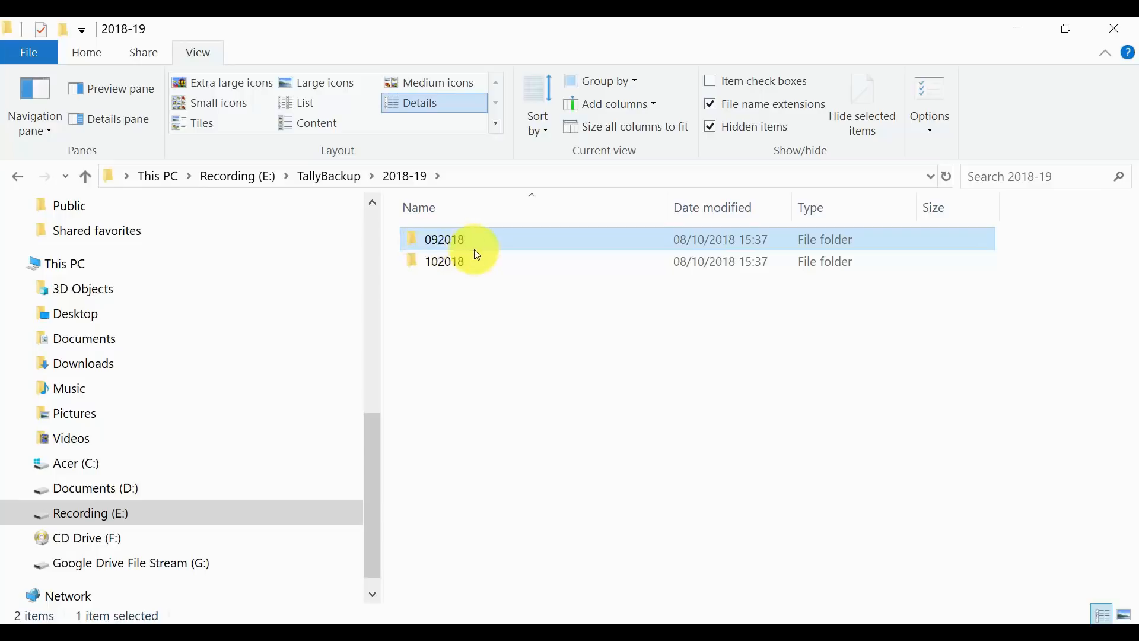
{"action": "double_click", "coordinate": [459, 240]}
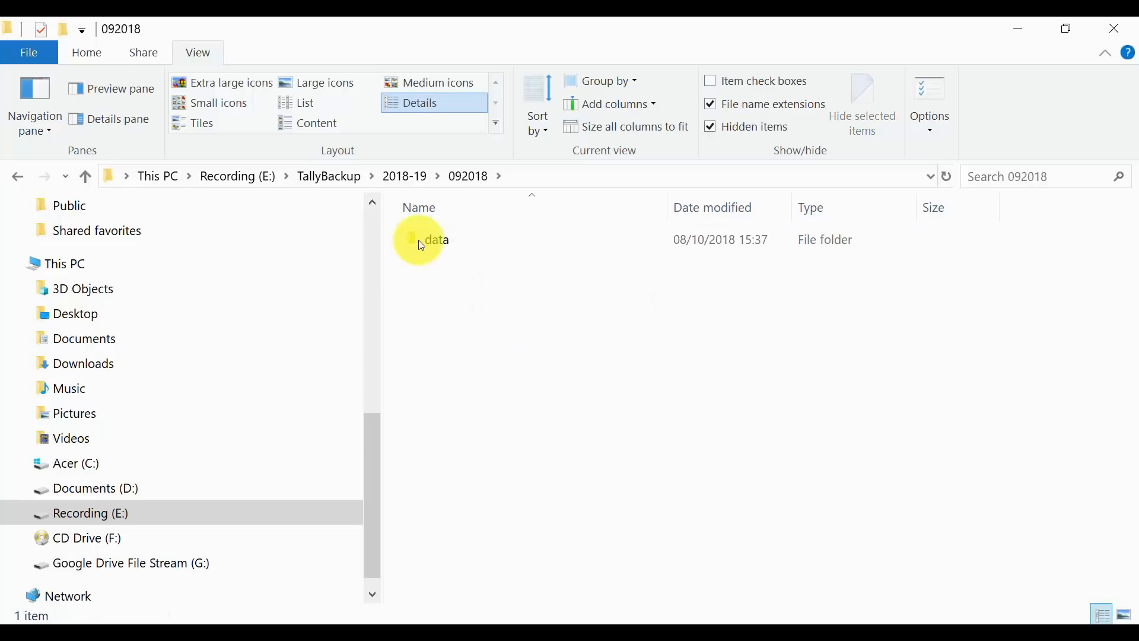
- Create a folder named DailyBackup inside the TallyBackup folder
{"action": "left_click", "coordinate": [392, 178]}
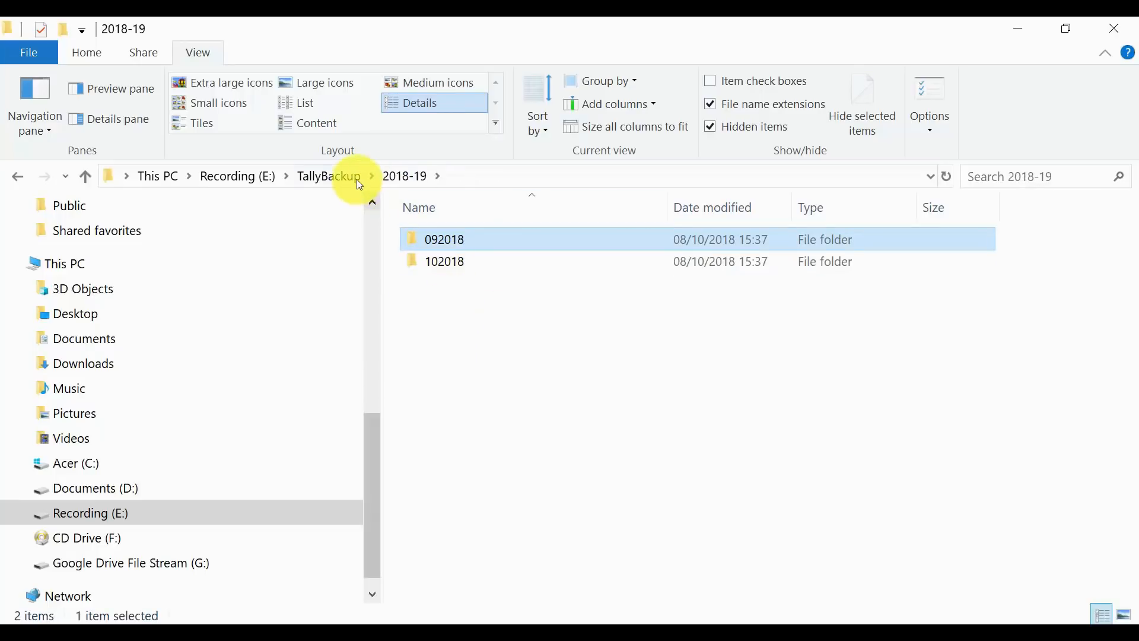
{"action": "left_click", "coordinate": [357, 178]}
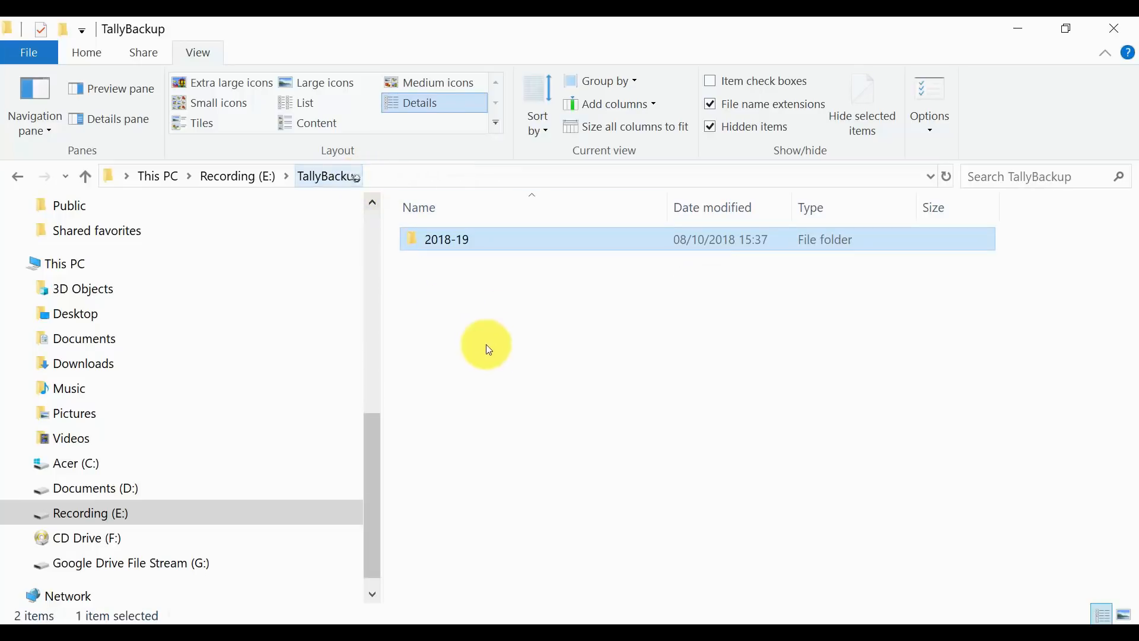
{"action": "left_click", "coordinate": [496, 287]}
{"action": "right_click", "coordinate": [526, 375]}
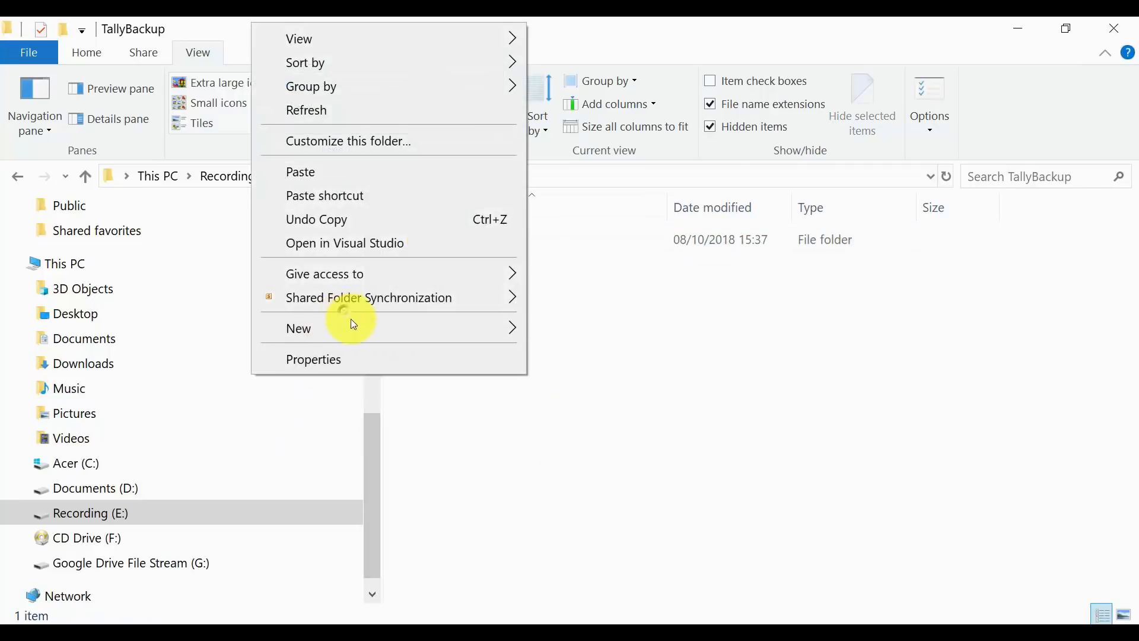
{"action": "mouse_move", "coordinate": [347, 315]}
{"action": "left_click", "coordinate": [632, 338]}
{"action": "type", "text": "DailyBackup"}
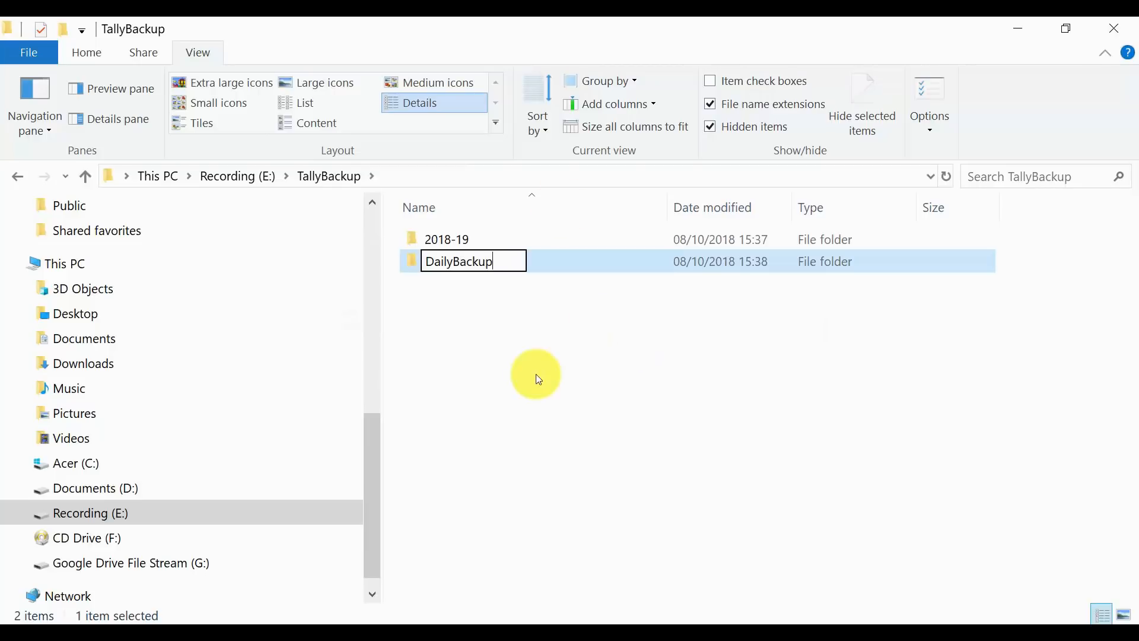
{"action": "key", "text": "Return"}
- Create a weekday backup folder named Monday inside the DailyBackup folder
{"action": "double_click", "coordinate": [419, 265]}
{"action": "right_click", "coordinate": [541, 268]}
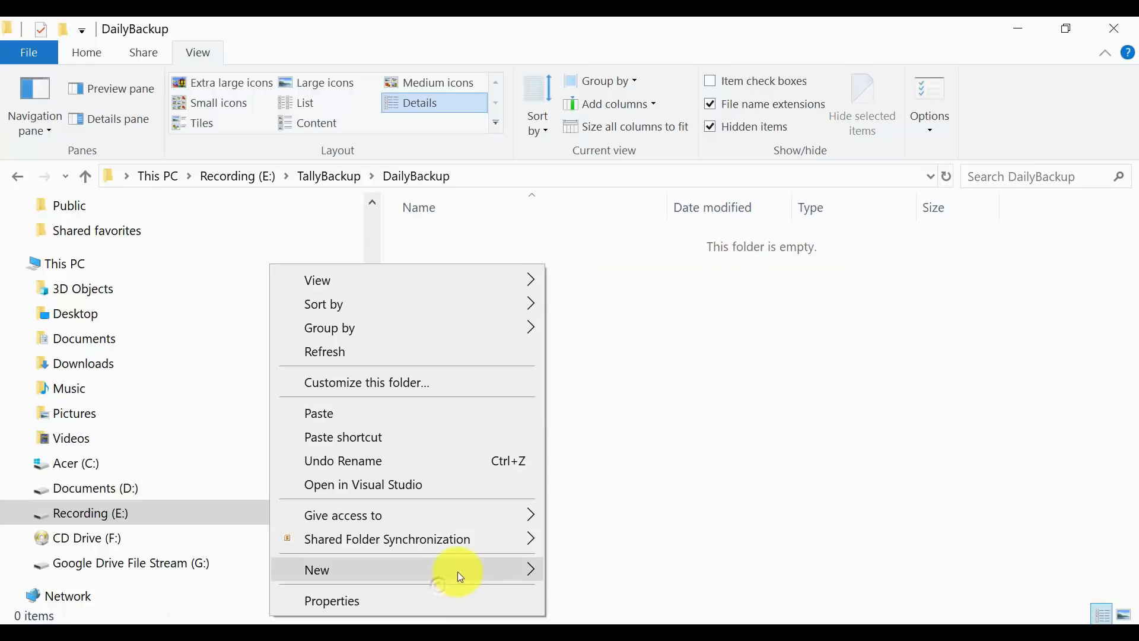
{"action": "mouse_move", "coordinate": [509, 572]}
{"action": "left_click", "coordinate": [603, 303]}
{"action": "type", "text": "Monday"}
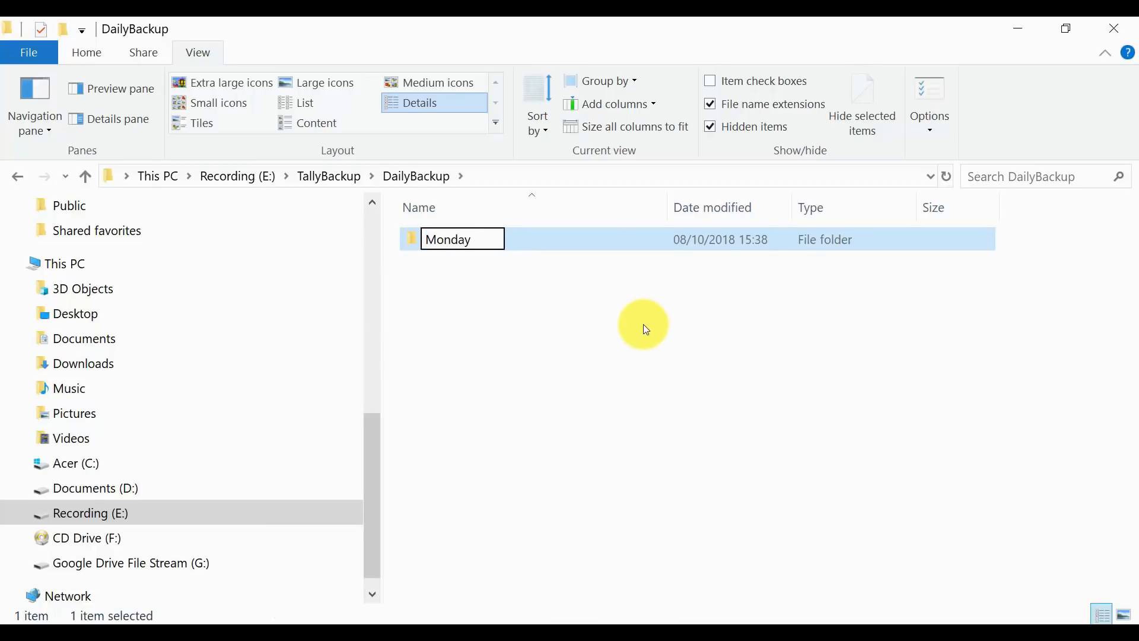
{"action": "key", "text": "Return"}
- Paste the copied data folder into the Monday folder
{"action": "double_click", "coordinate": [475, 244]}
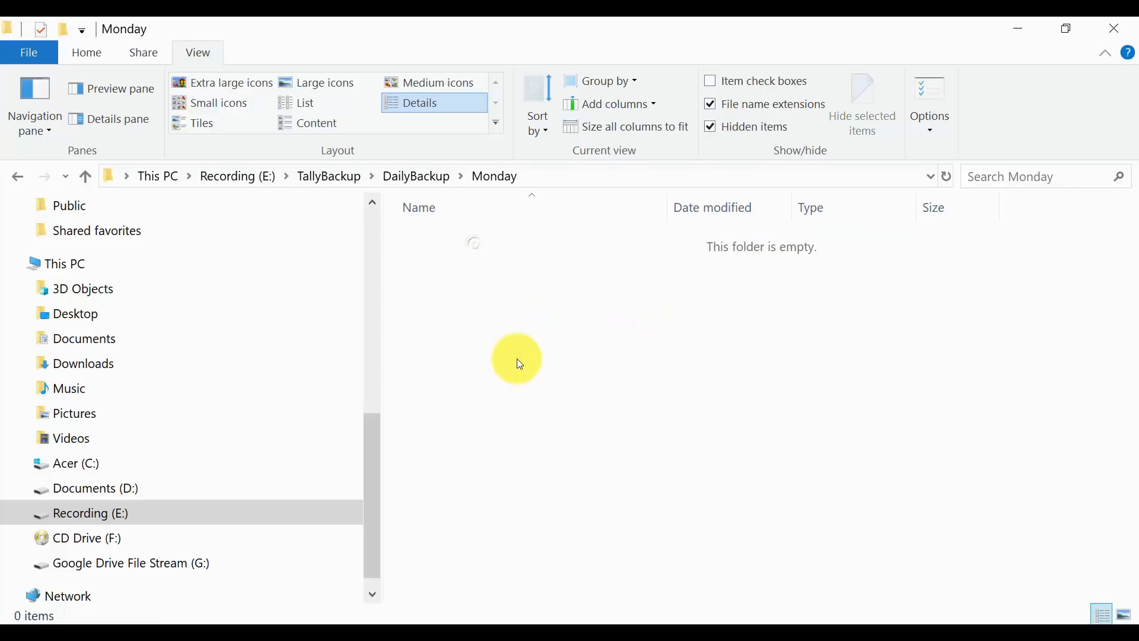
{"action": "right_click", "coordinate": [512, 359]}
{"action": "left_click", "coordinate": [347, 435]}
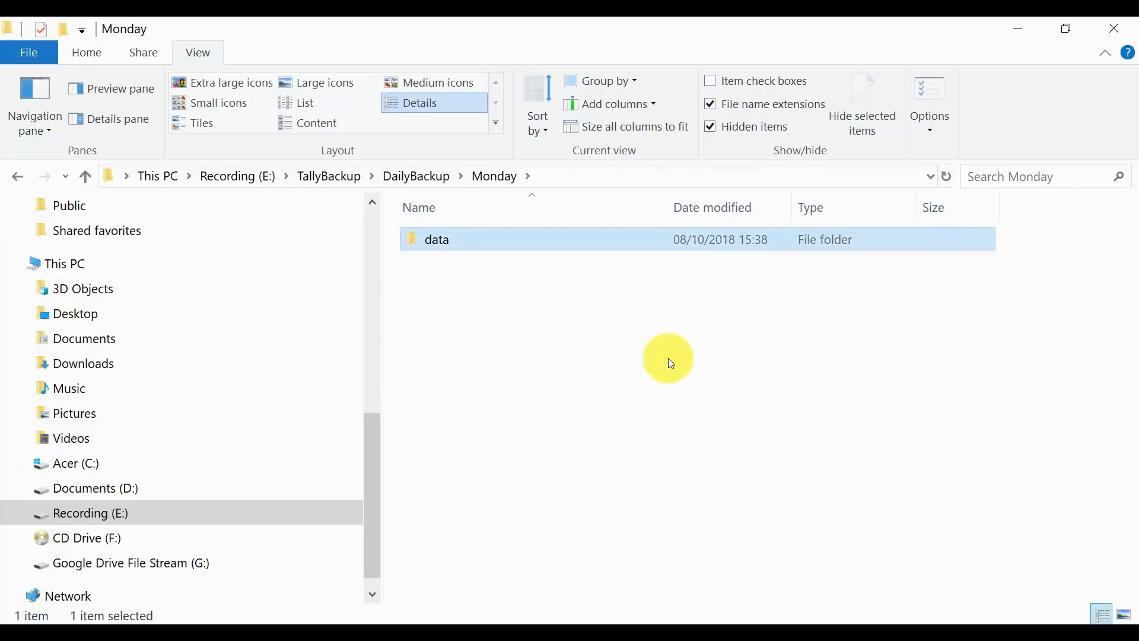
- Create a weekday backup folder named Tuesday inside the DailyBackup folder
{"action": "left_click", "coordinate": [416, 178]}
{"action": "right_click", "coordinate": [510, 316]}
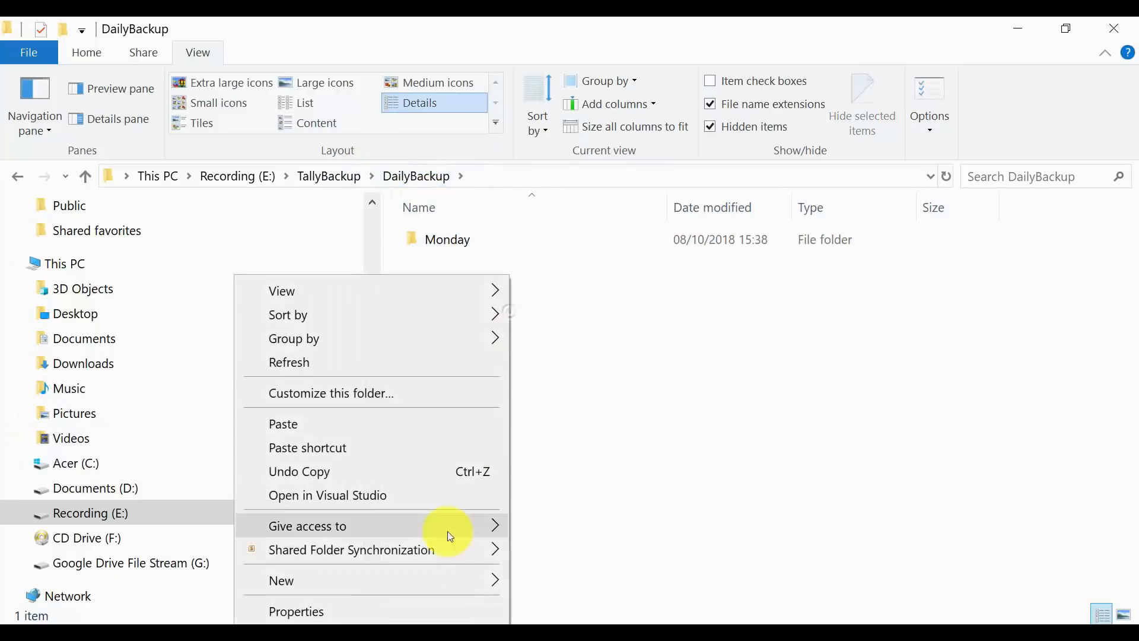
{"action": "mouse_move", "coordinate": [415, 579]}
{"action": "left_click", "coordinate": [629, 323]}
{"action": "type", "text": "Tuesday"}
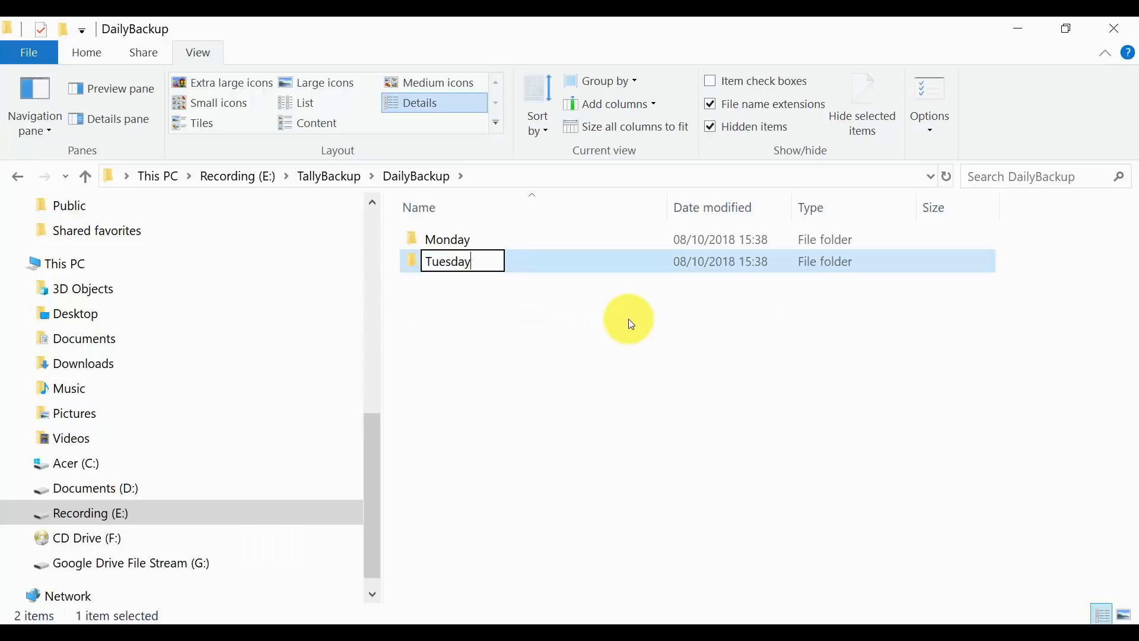
{"action": "key", "text": "Return"}
- Examine the contents of the Tuesday and Monday folders, returning to the DailyBackup folder
{"action": "double_click", "coordinate": [444, 261]}
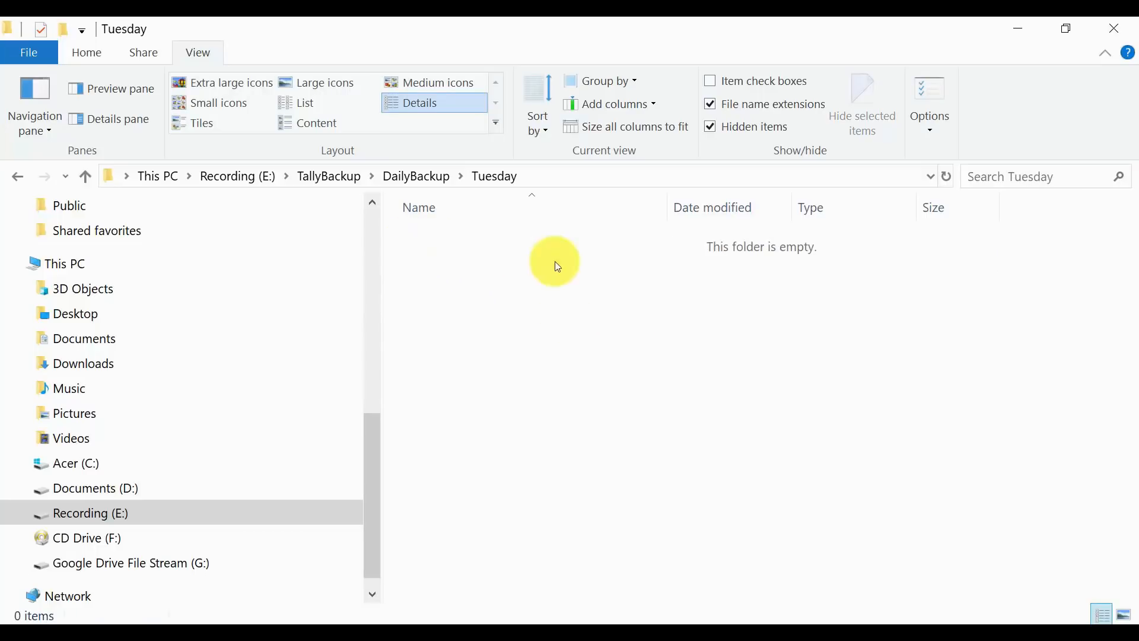
{"action": "left_click", "coordinate": [415, 176]}
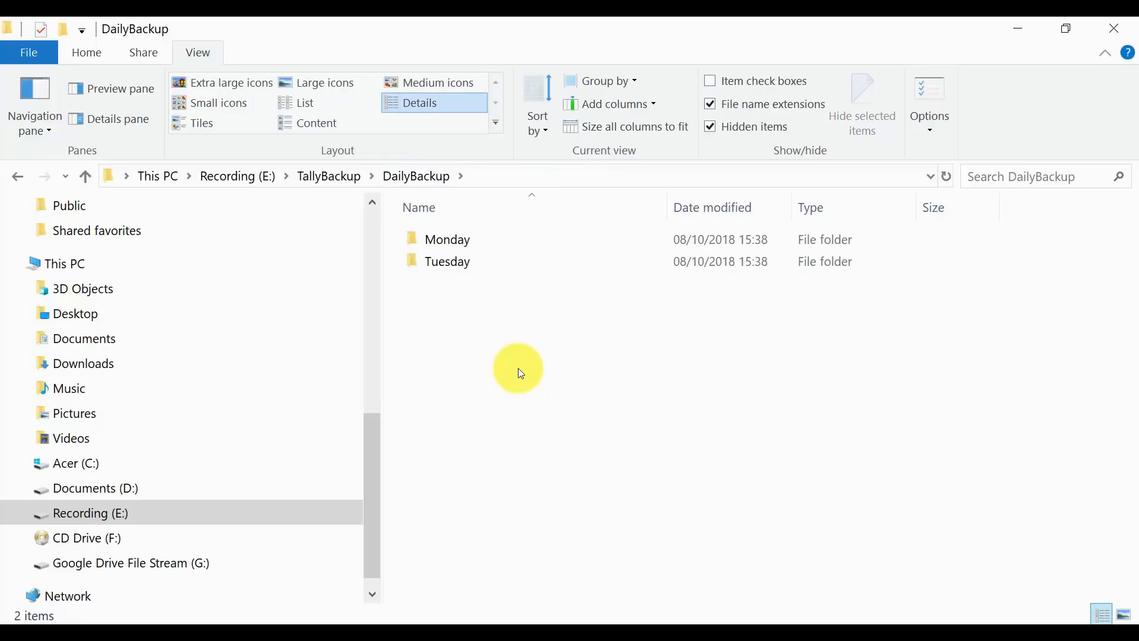
{"action": "double_click", "coordinate": [449, 235]}
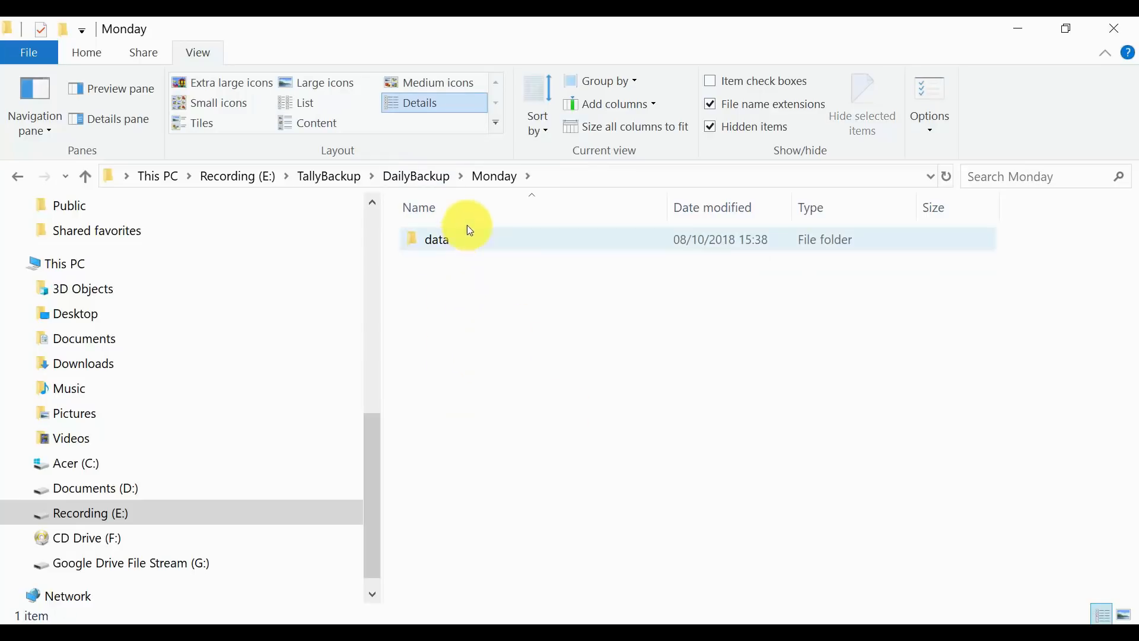
{"action": "left_click", "coordinate": [419, 178]}
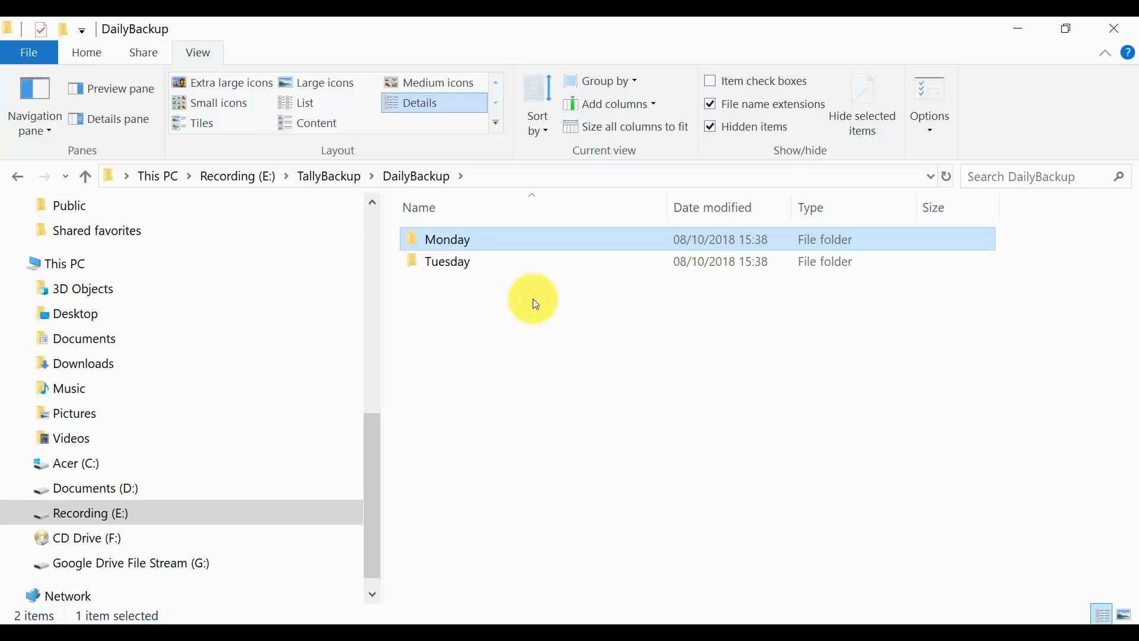
- Open the 092018 folder inside TallyBackup\2018-19 and copy its full path
{"action": "left_click", "coordinate": [344, 178]}
{"action": "left_click", "coordinate": [578, 356]}
{"action": "double_click", "coordinate": [428, 258]}
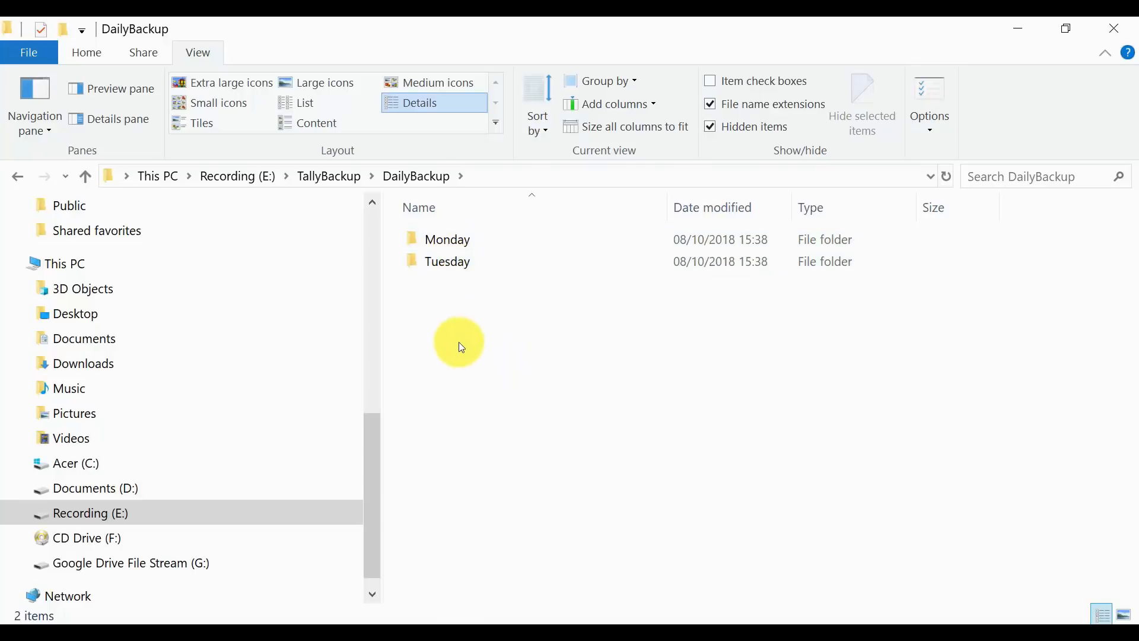
{"action": "left_click", "coordinate": [326, 181]}
{"action": "double_click", "coordinate": [458, 237]}
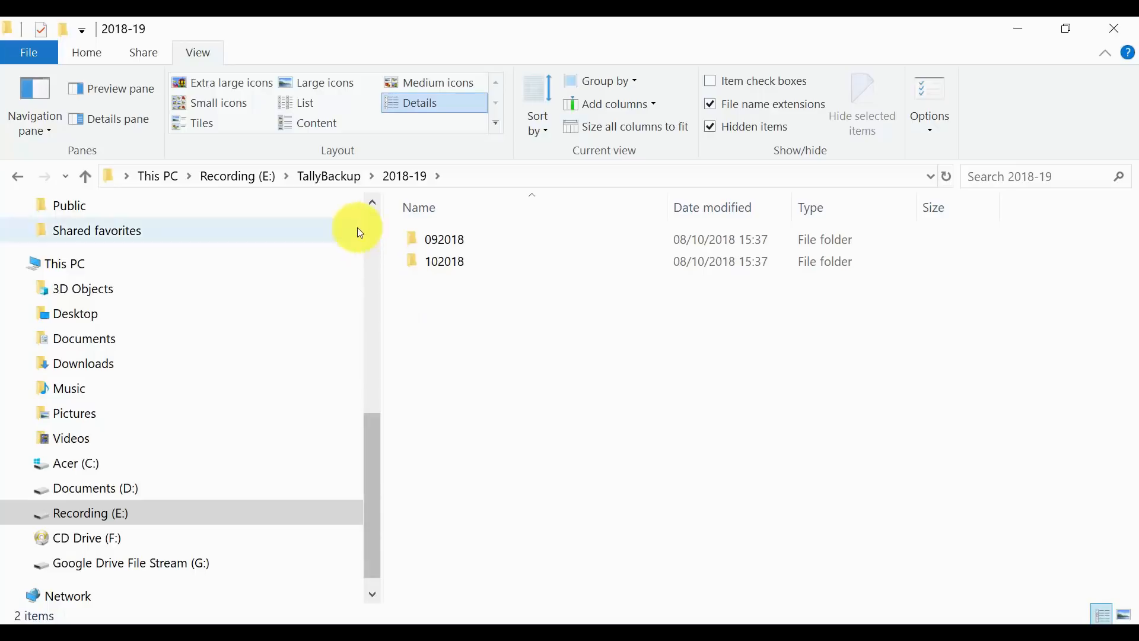
{"action": "double_click", "coordinate": [469, 246]}
{"action": "left_click", "coordinate": [518, 177]}
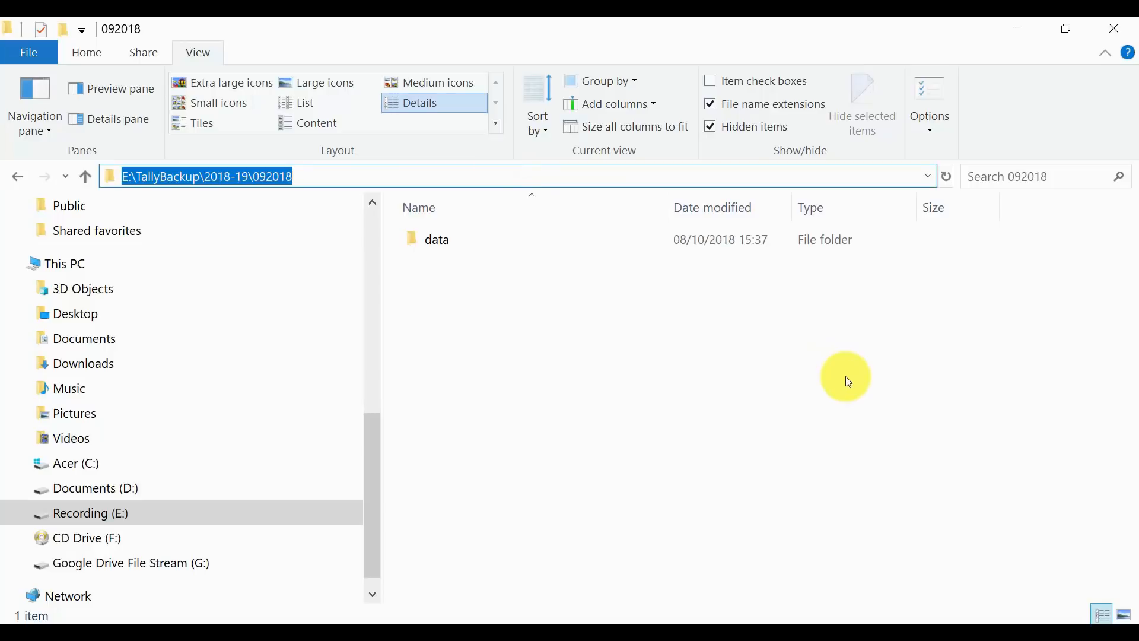
- Open tally.ini from the Tally.ERP9 folder on drive D: for editing
{"action": "left_click", "coordinate": [116, 490]}
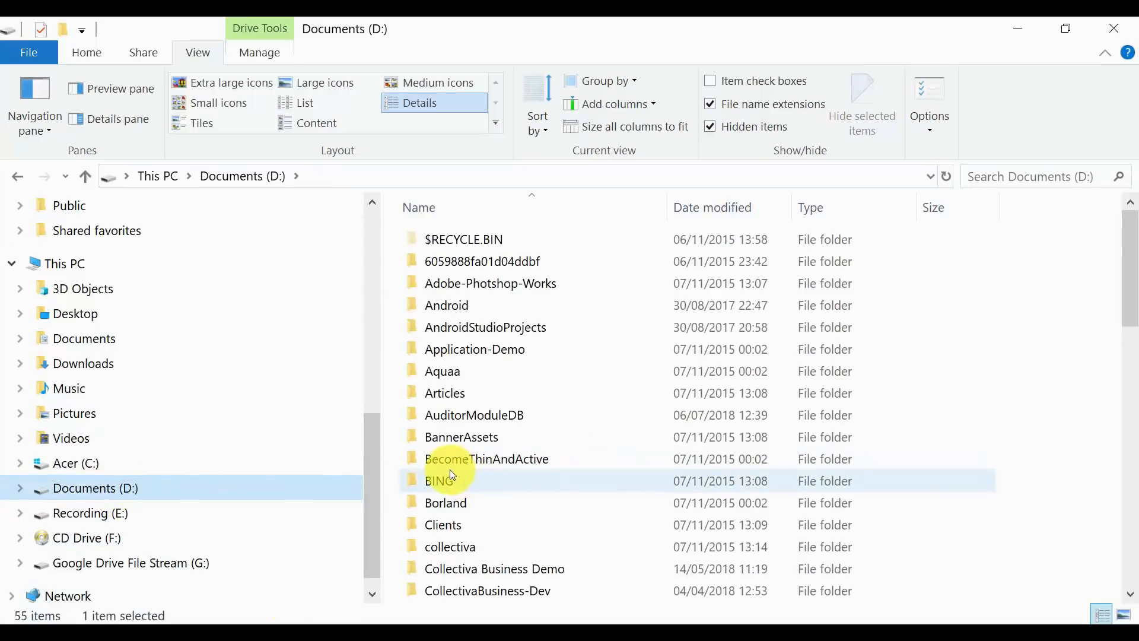
{"action": "scroll", "coordinate": [593, 474], "scroll_direction": "down", "scroll_amount": 10}
{"action": "left_click", "coordinate": [744, 497]}
{"action": "key", "text": "Down"}
{"action": "key", "text": "Return"}
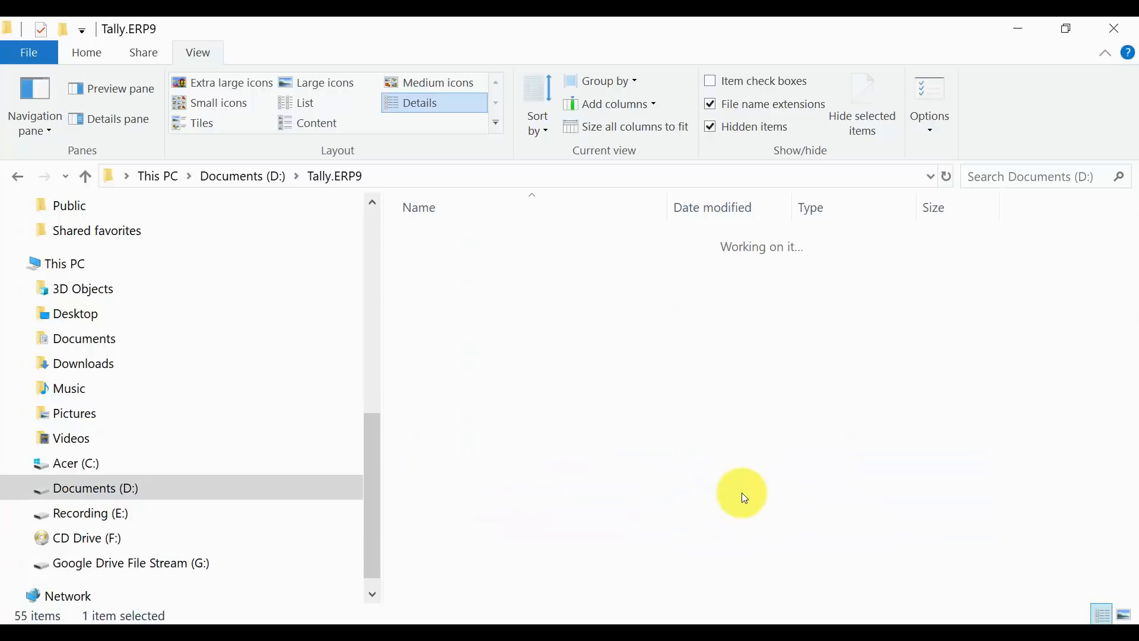
{"action": "right_click", "coordinate": [442, 366]}
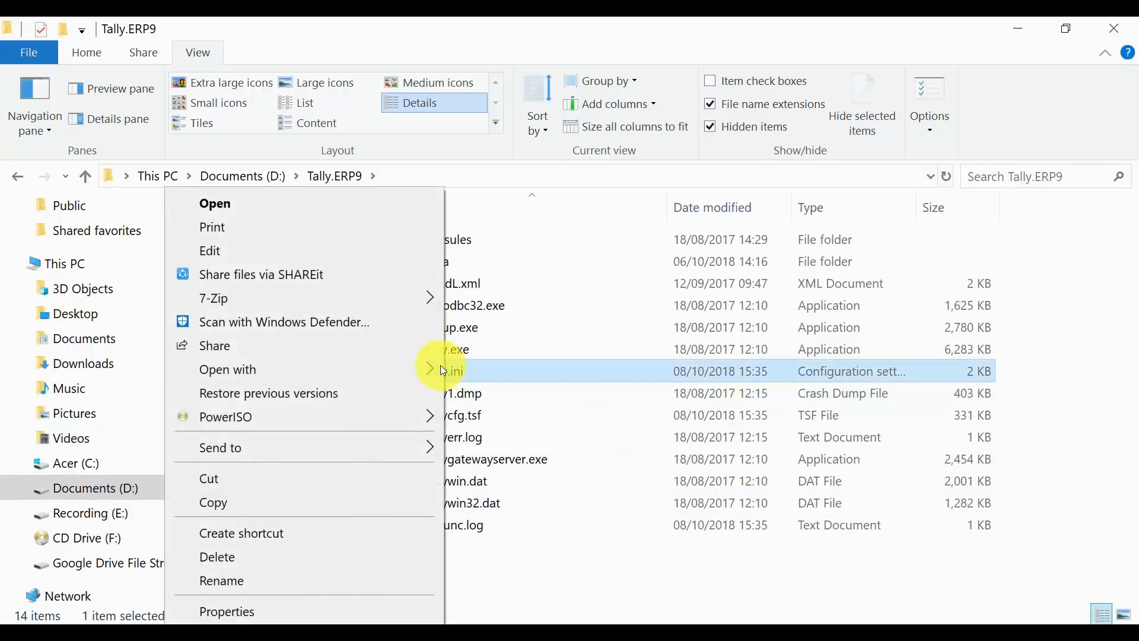
{"action": "left_click", "coordinate": [304, 250]}
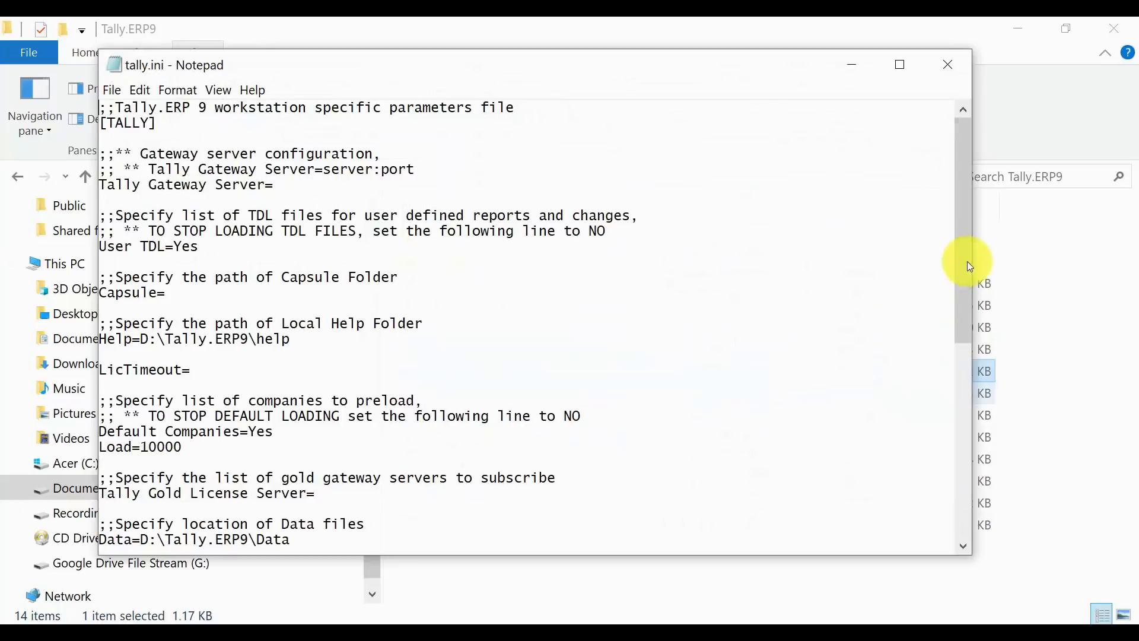
- Add the path E:\TallyBackup\2018-19\092018 on a new line below the Data entry in tally.ini
{"action": "left_click_drag", "start_coordinate": [962, 242], "coordinate": [962, 453]}
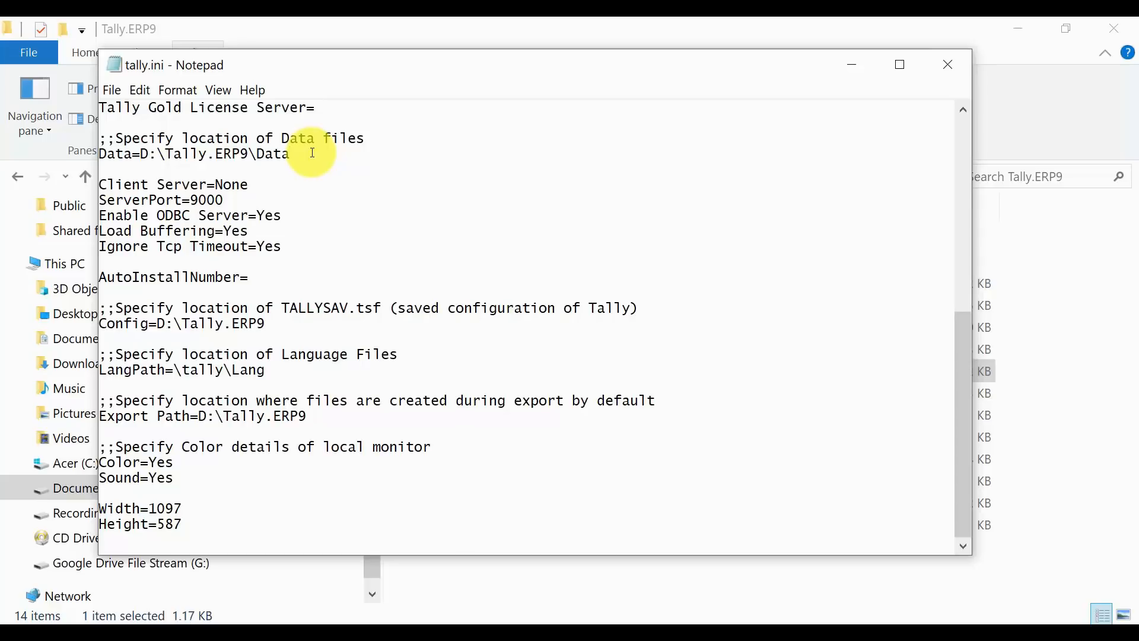
{"action": "scroll", "coordinate": [312, 152], "scroll_direction": "up", "scroll_amount": 4}
{"action": "scroll", "coordinate": [312, 153], "scroll_direction": "up", "scroll_amount": 5}
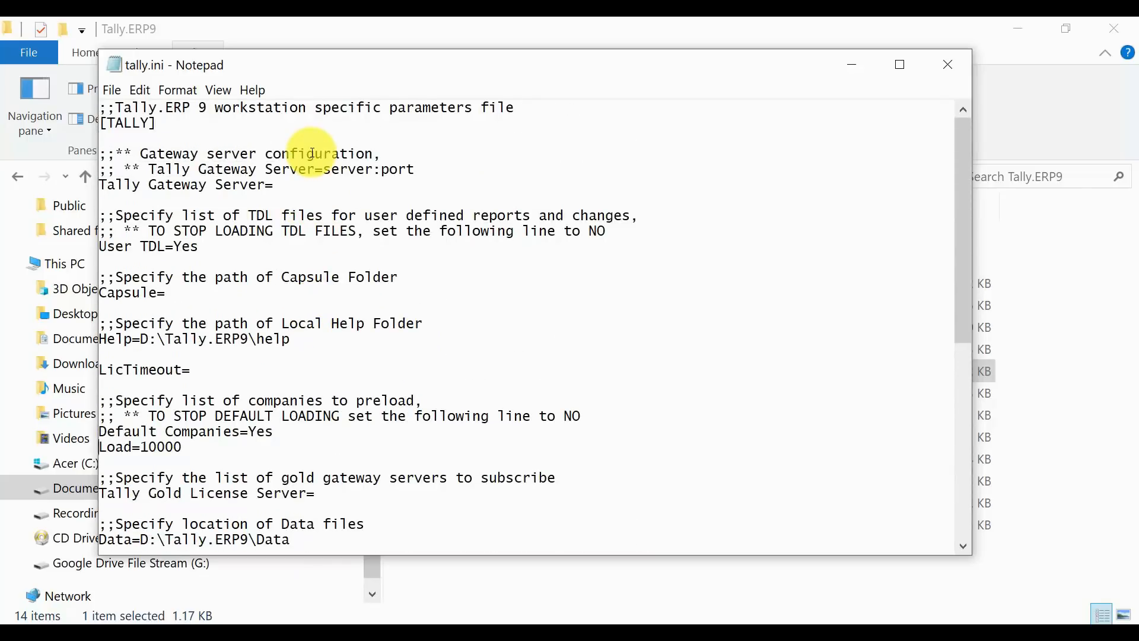
{"action": "scroll", "coordinate": [312, 153], "scroll_direction": "down", "scroll_amount": 2}
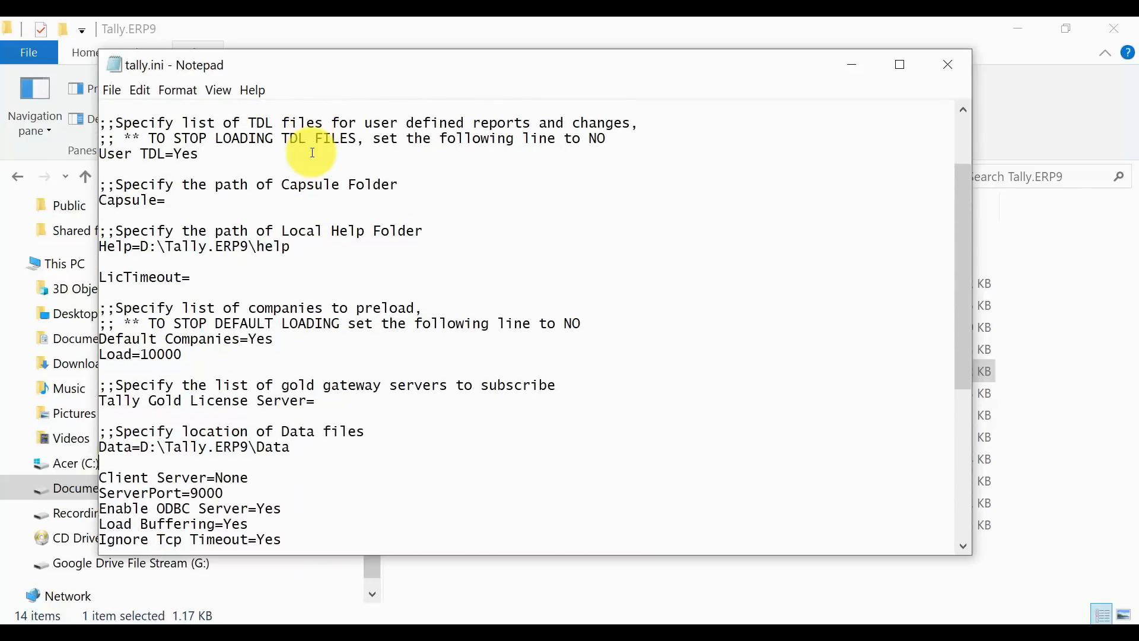
{"action": "key", "text": "Return"}
{"action": "type", "text": "E:\\TallyBackup\\2018-19\\092018"}
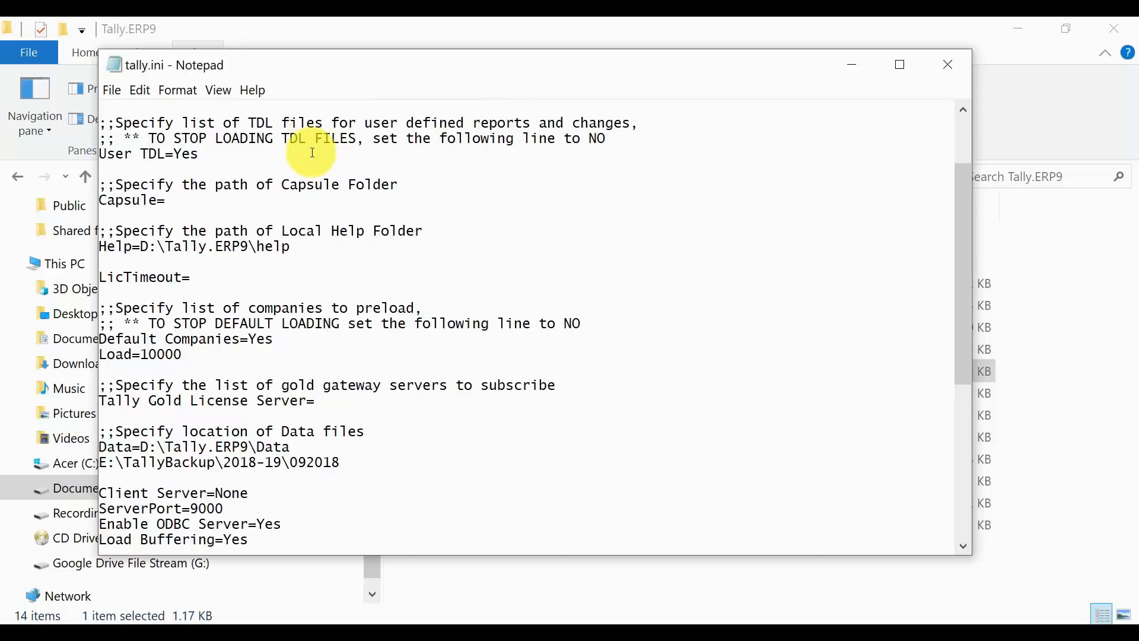
- Comment out the Data=D:\Tally.ERP9\Data line with ;;, prefix the new backup path with Data=, and save the file
{"action": "key", "text": "Up"}
{"action": "key", "text": "Home"}
{"action": "type", "text": ";;"}
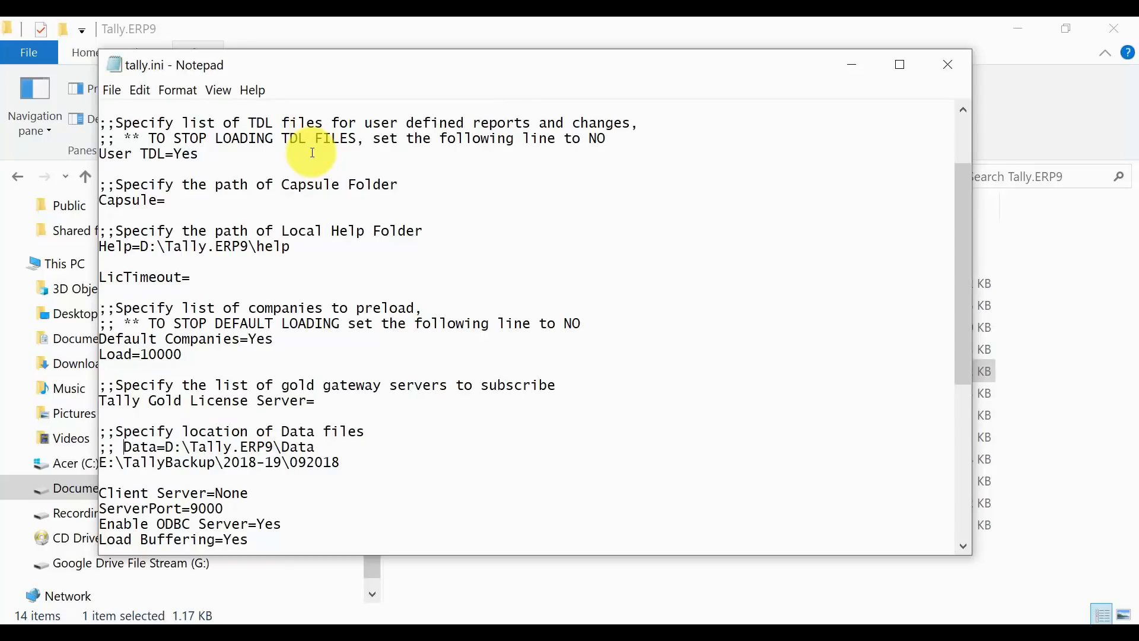
{"action": "key", "text": "Down"}
{"action": "key", "text": "Home"}
{"action": "type", "text": "Data="}
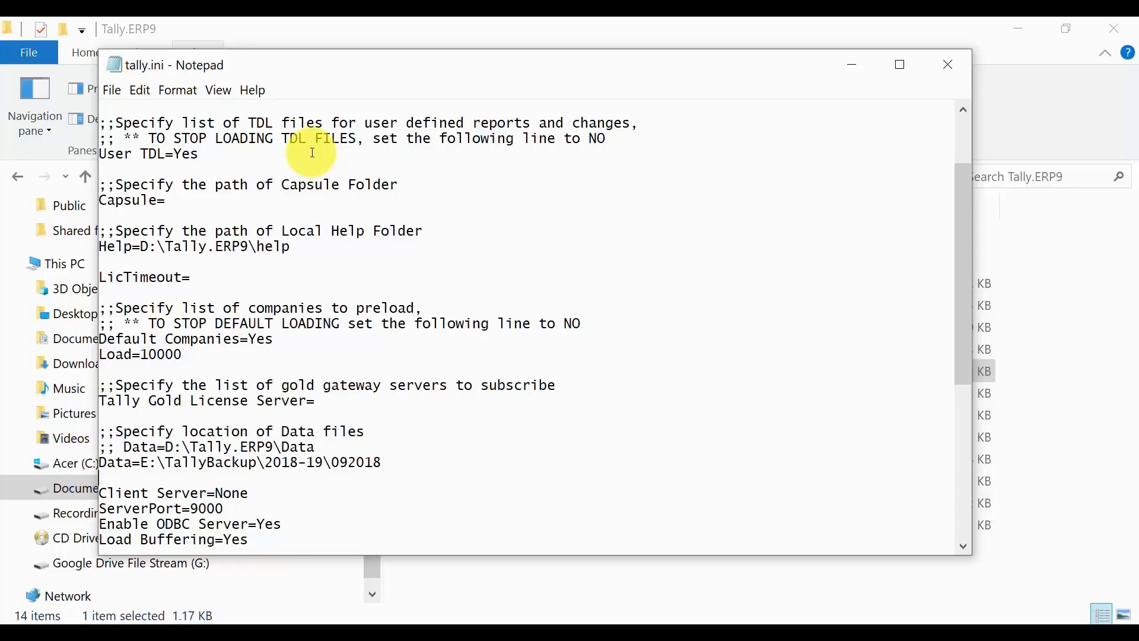
{"action": "key", "text": "ctrl+s"}
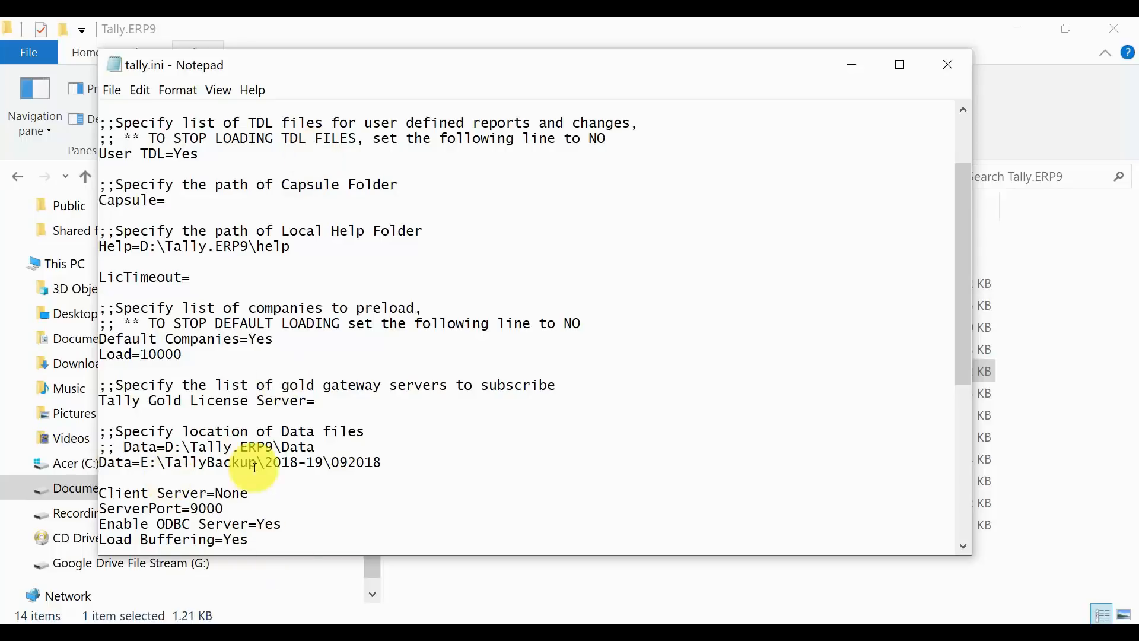
- Remove the space after ;; in the commented-out Data line and close tally.ini
{"action": "left_click_drag", "start_coordinate": [315, 447], "coordinate": [119, 457]}
{"action": "left_click", "coordinate": [101, 464]}
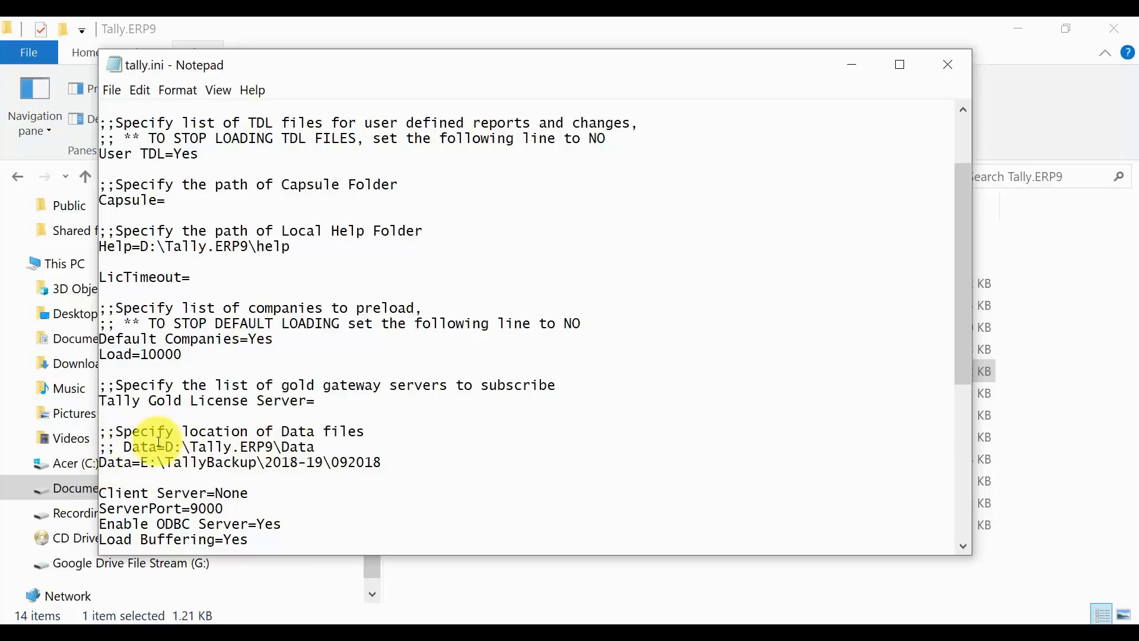
{"action": "left_click", "coordinate": [123, 445]}
{"action": "key", "text": "BackSpace"}
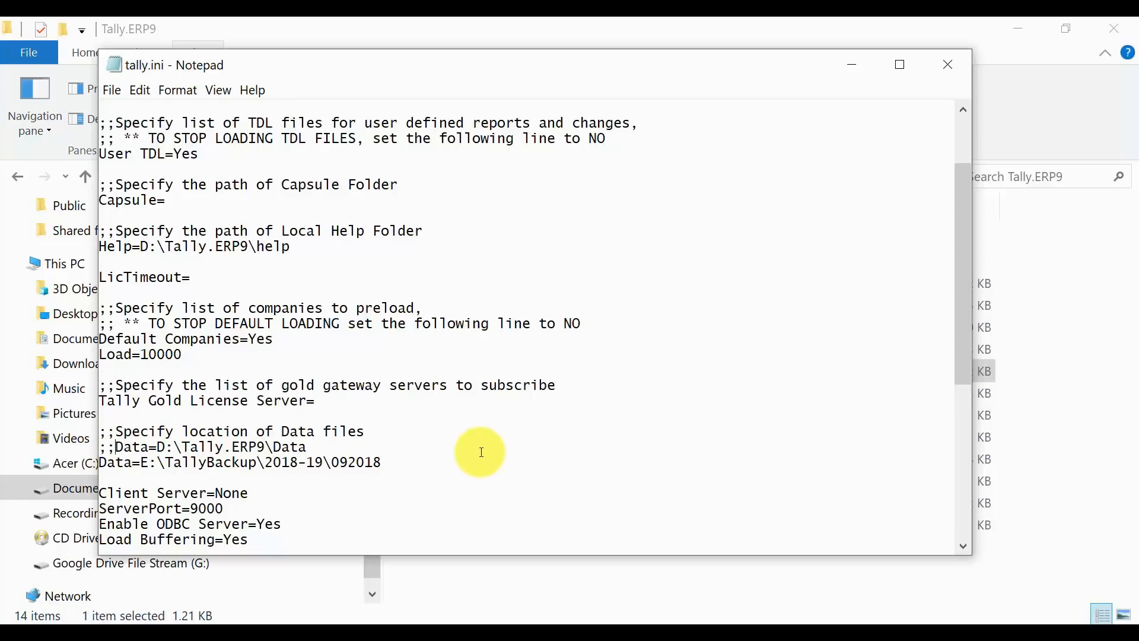
{"action": "left_click", "coordinate": [948, 63]}
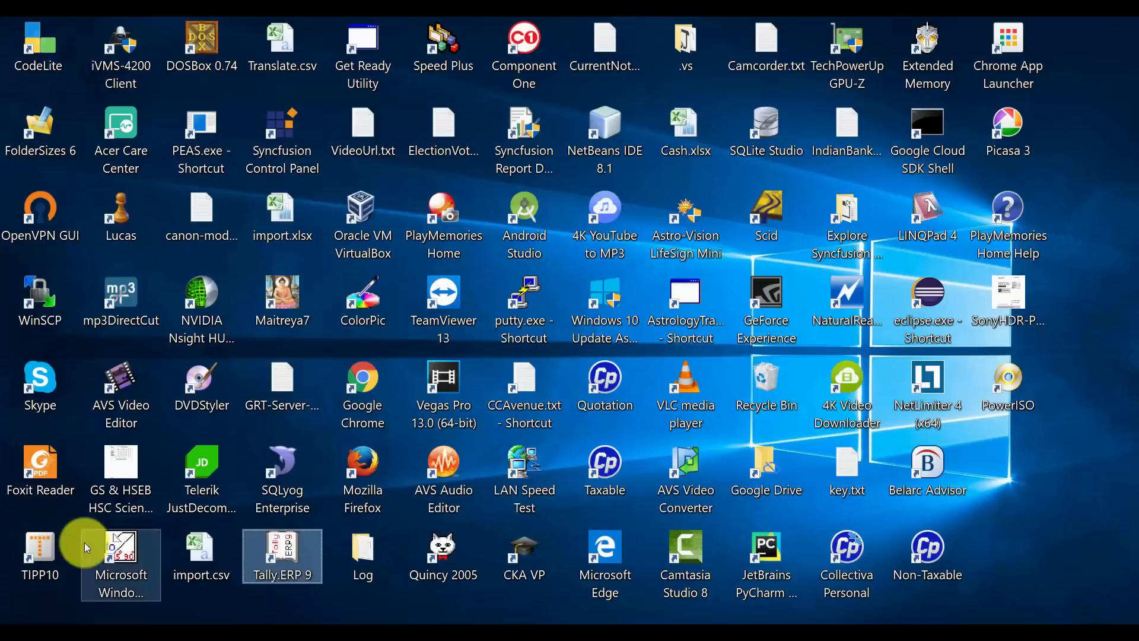
- Start Tally.ERP 9 in Educational Mode to check whether the company loads, and quit the program
{"action": "double_click", "coordinate": [297, 552]}
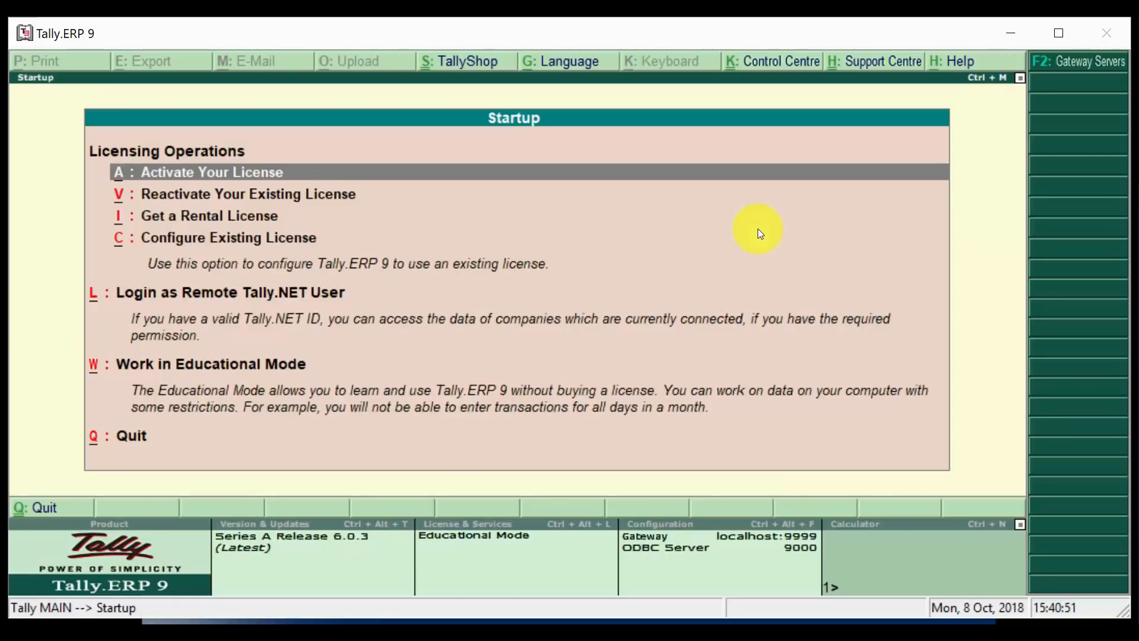
{"action": "key", "text": "w"}
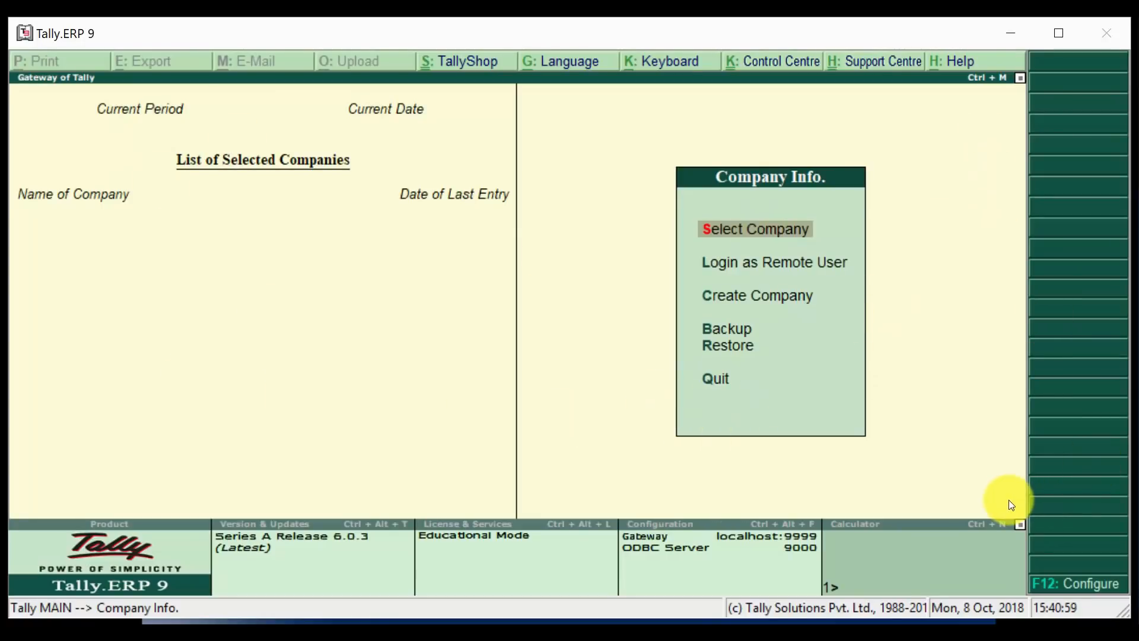
{"action": "key", "text": "Escape"}
{"action": "key", "text": "Return"}
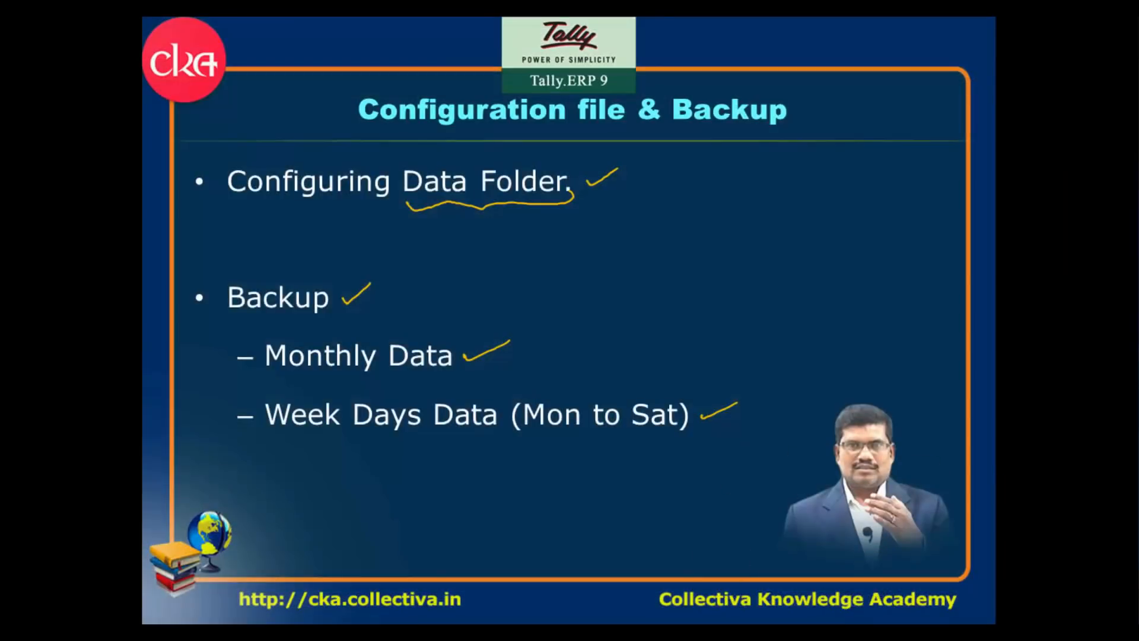
- Examine the contents of the data folder inside the 092018 backup folder
{"action": "mouse_move", "coordinate": [325, 632]}
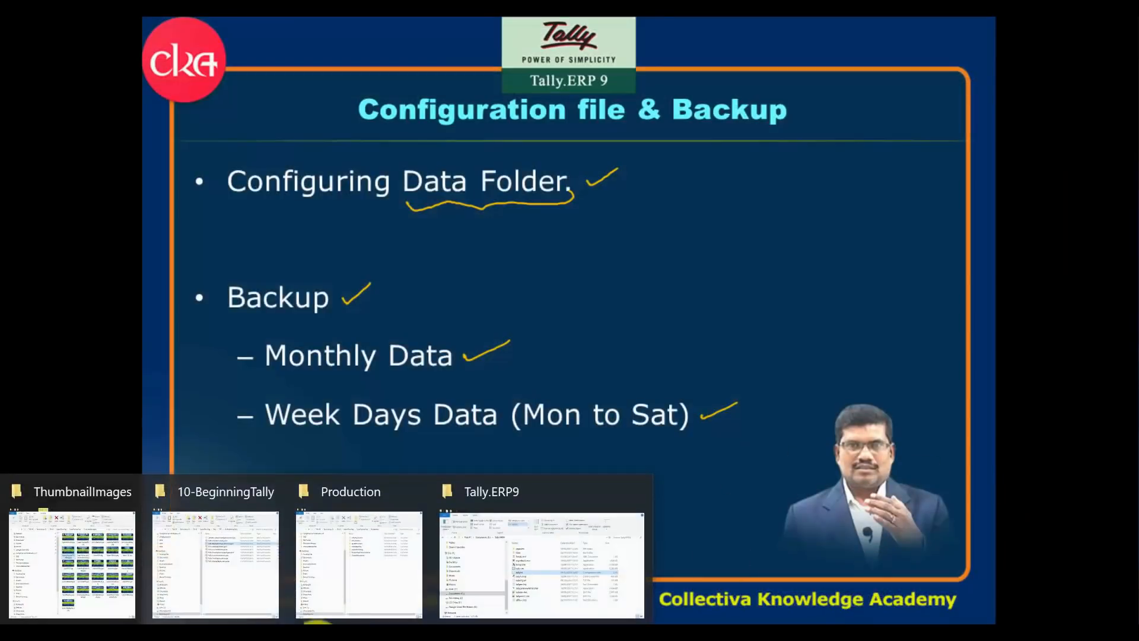
{"action": "left_click", "coordinate": [504, 587]}
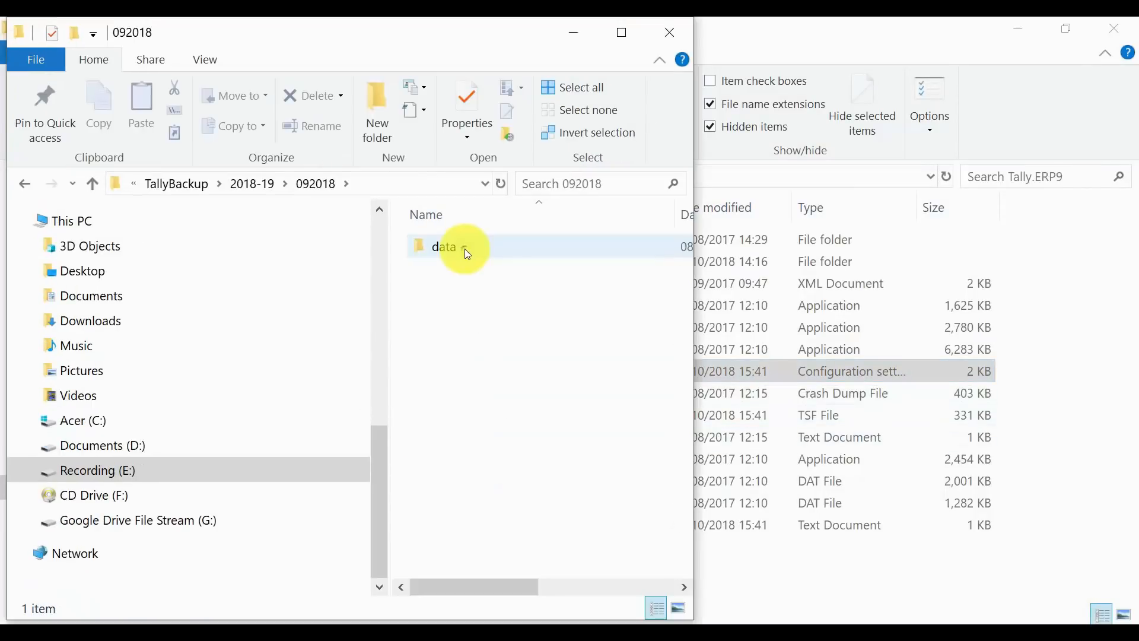
{"action": "double_click", "coordinate": [464, 248]}
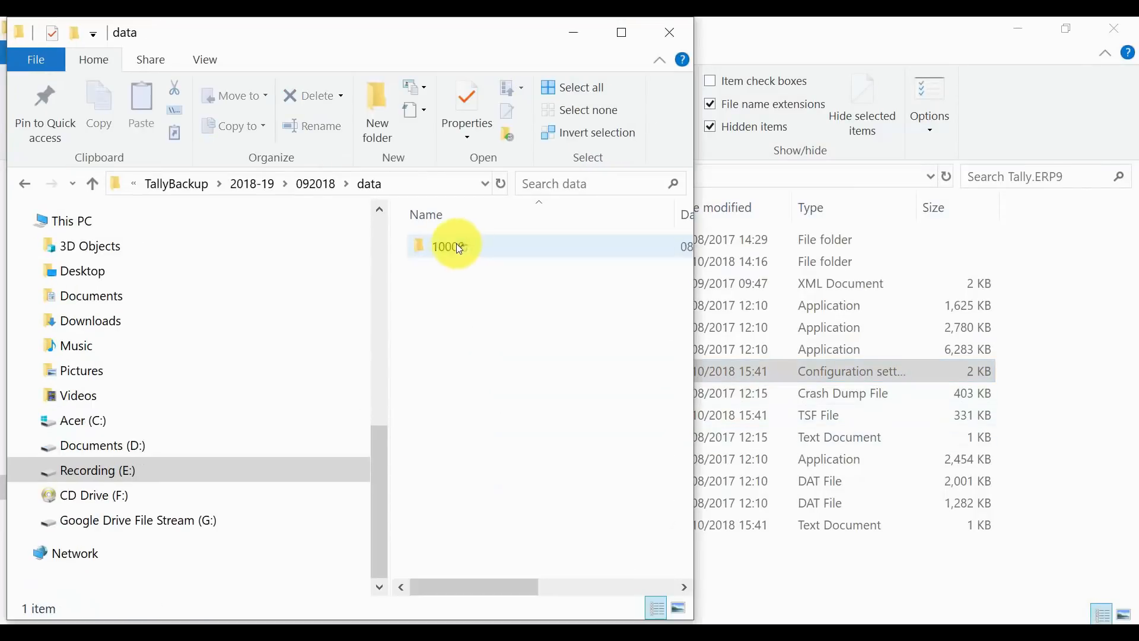
{"action": "left_click", "coordinate": [575, 31]}
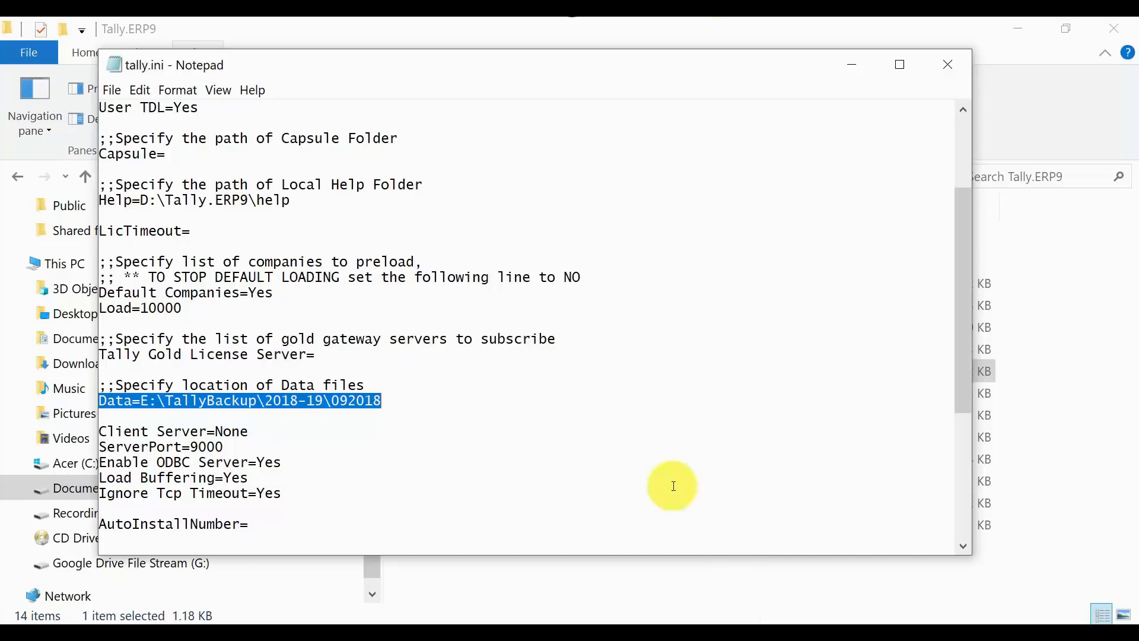
- Append \data to the Data path in tally.ini, making it E:\TallyBackup\2018-19\092018\data, then save and close the file
{"action": "left_click", "coordinate": [401, 404]}
{"action": "type", "text": "\\data"}
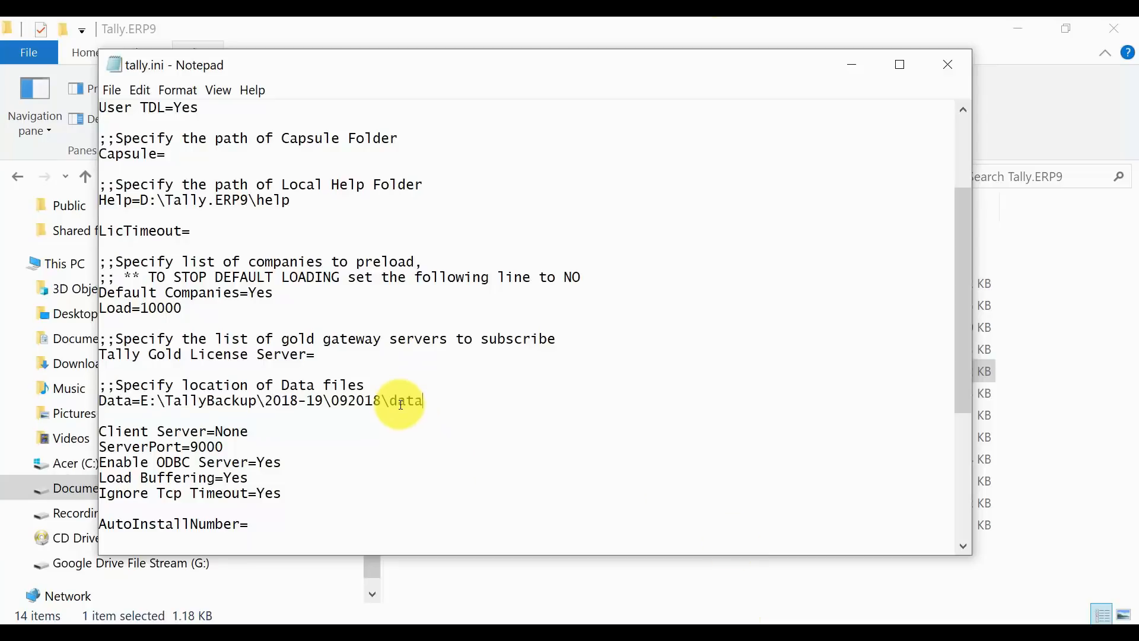
{"action": "left_click", "coordinate": [947, 63]}
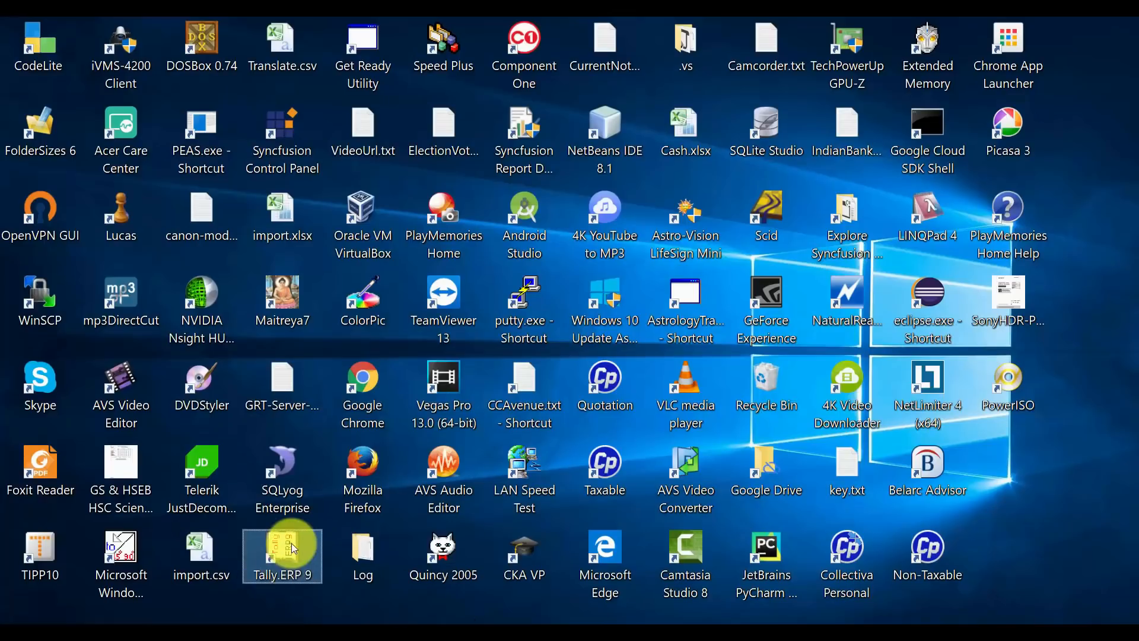
- Relaunch Tally.ERP 9 in Educational Mode to check the company loaded from the backup data folder, and quit
{"action": "double_click", "coordinate": [293, 539]}
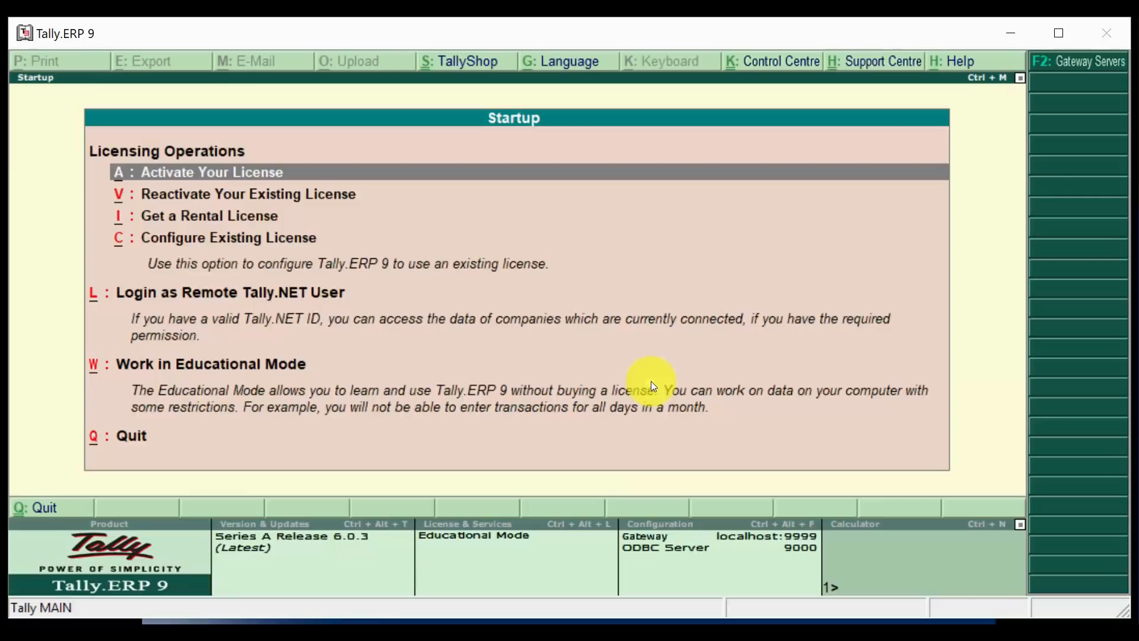
{"action": "key", "text": "w"}
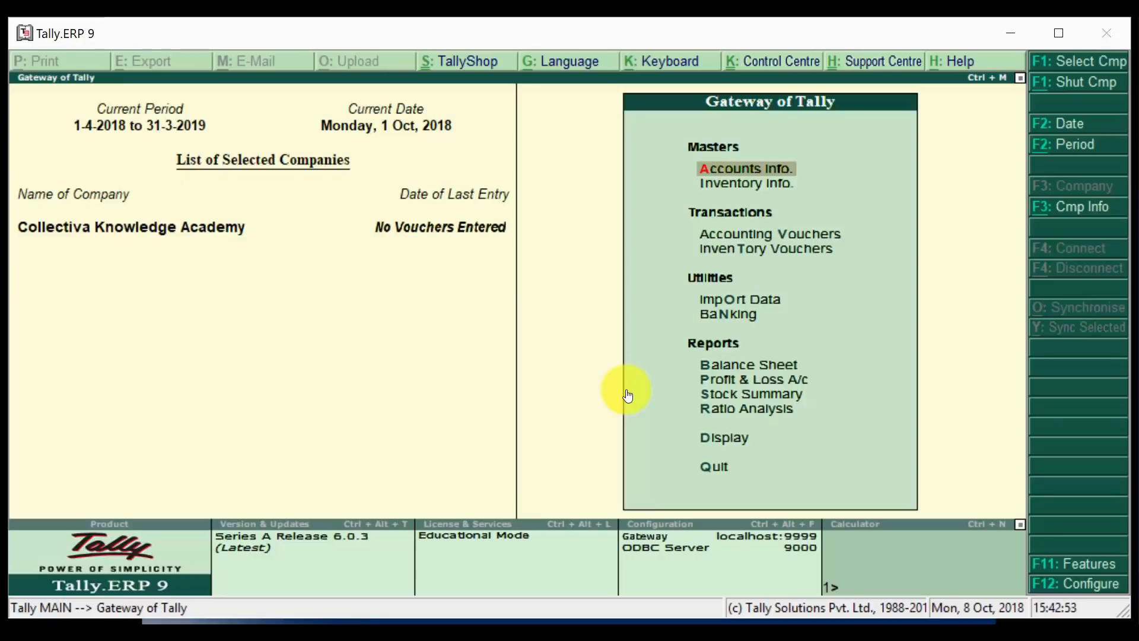
{"action": "key", "text": "Escape"}
{"action": "key", "text": "Return"}
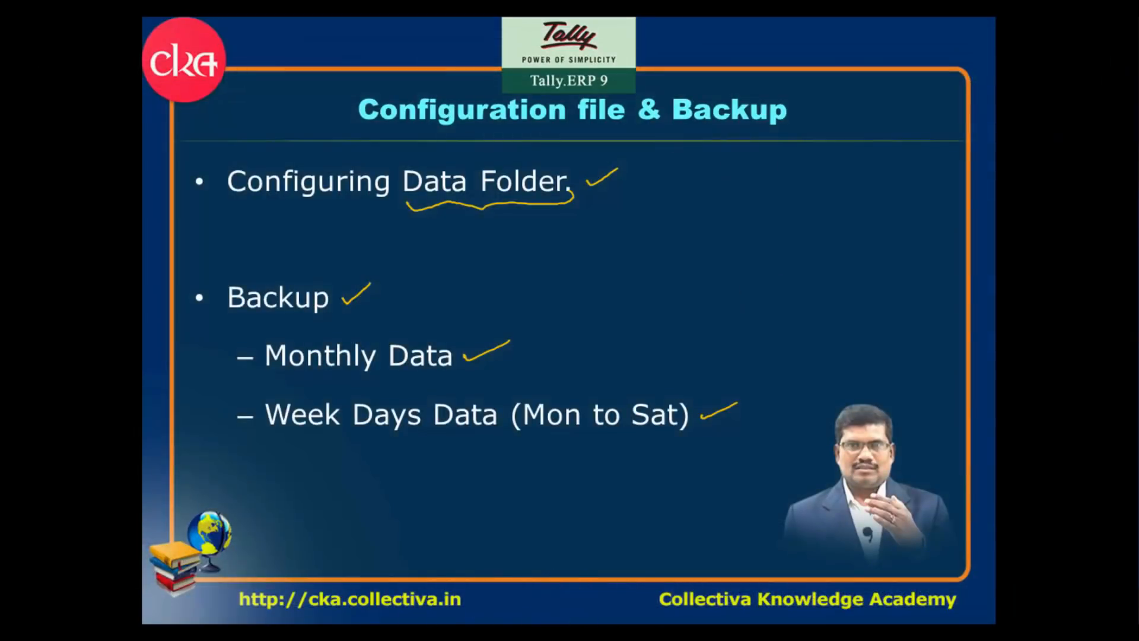
- Reopen tally.ini from the Tally.ERP9 folder for editing
{"action": "mouse_move", "coordinate": [344, 623]}
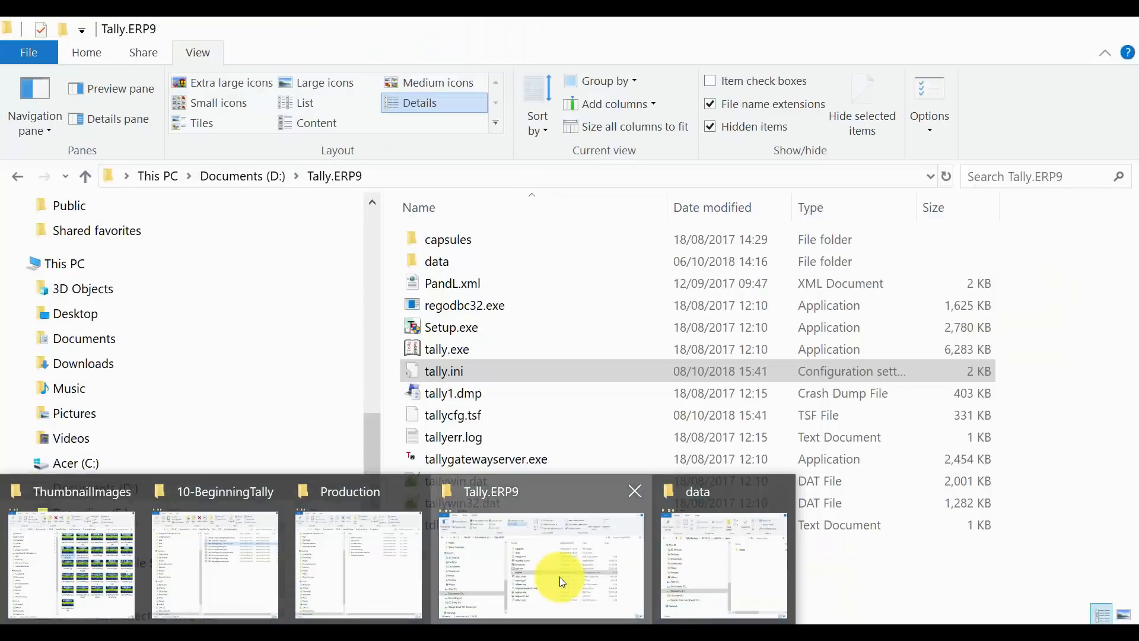
{"action": "left_click", "coordinate": [560, 577]}
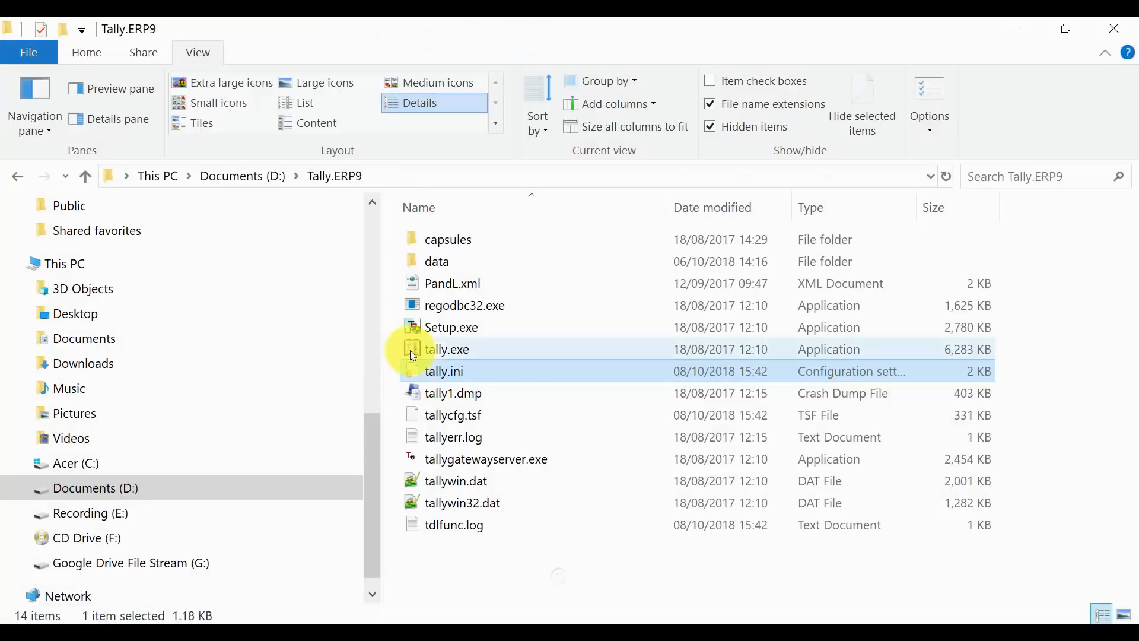
{"action": "right_click", "coordinate": [464, 372]}
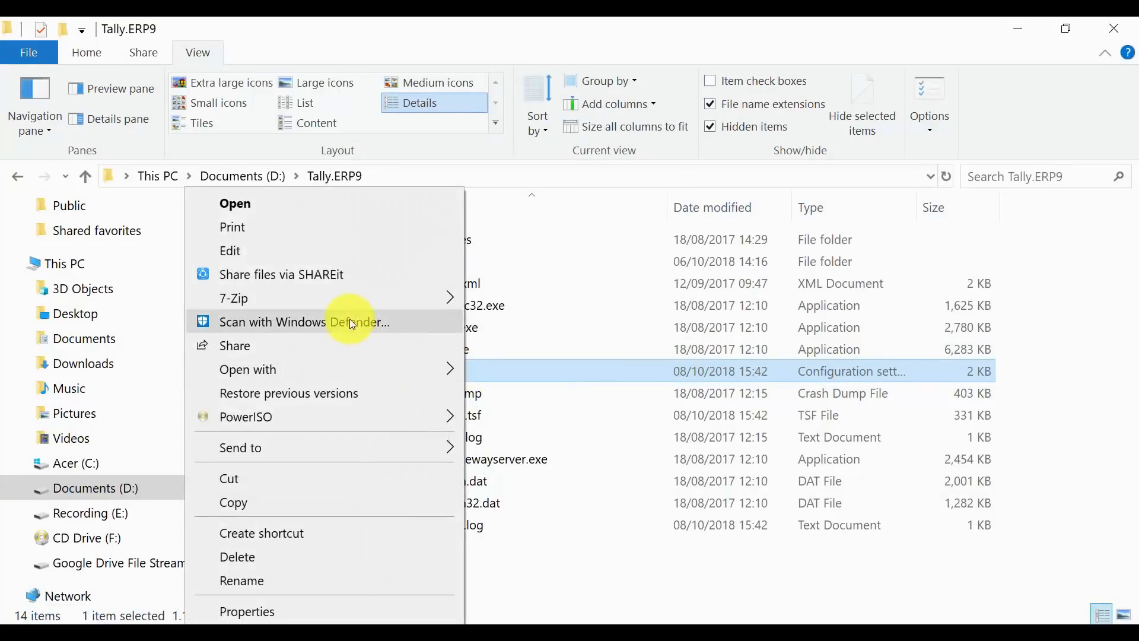
{"action": "left_click", "coordinate": [337, 249]}
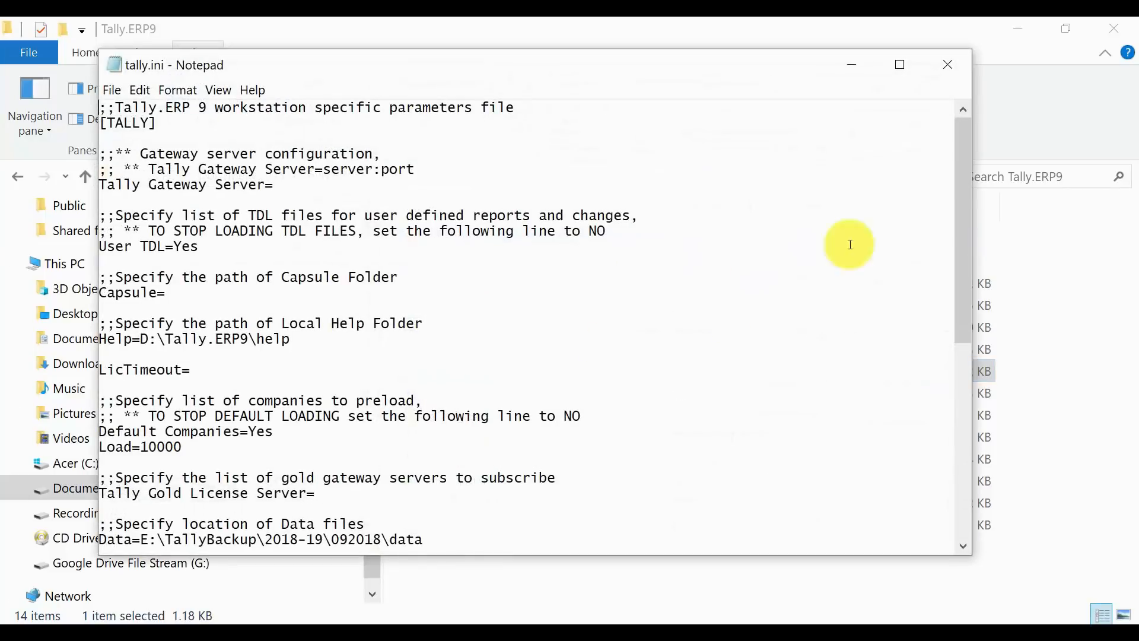
- Set the Data path in tally.ini back to D:\Tally.ERP9\data, then save and close the file
{"action": "left_click_drag", "start_coordinate": [962, 186], "coordinate": [961, 286]}
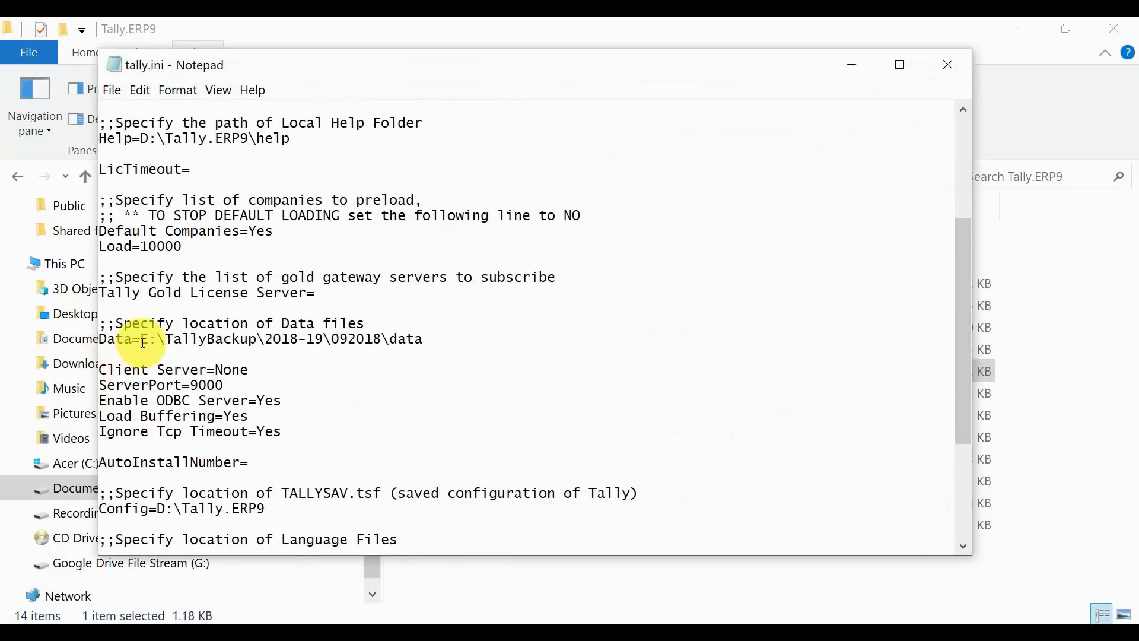
{"action": "left_click_drag", "start_coordinate": [143, 343], "coordinate": [463, 342]}
{"action": "type", "text": "Data=D"}
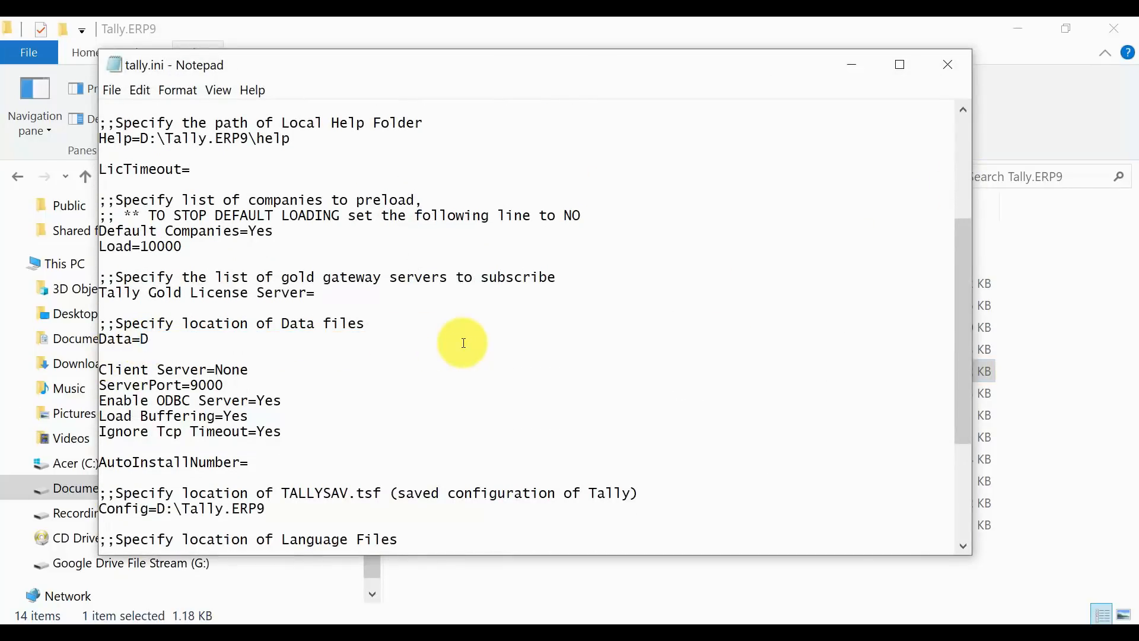
{"action": "type", "text": ":\\Tally.ERP9\\data"}
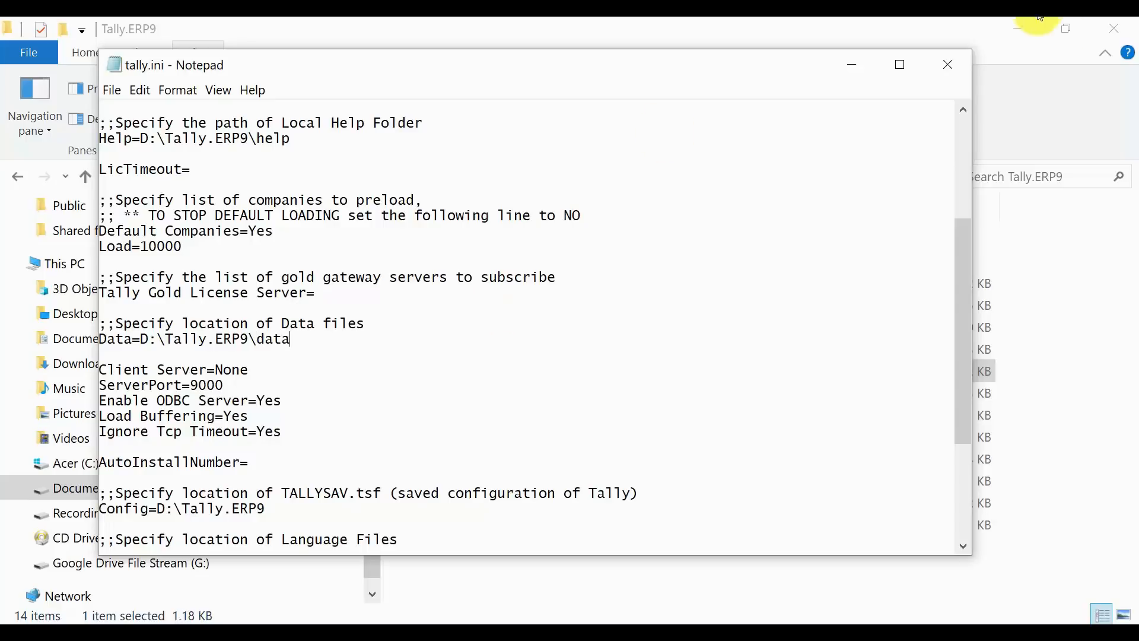
{"action": "left_click", "coordinate": [948, 65]}
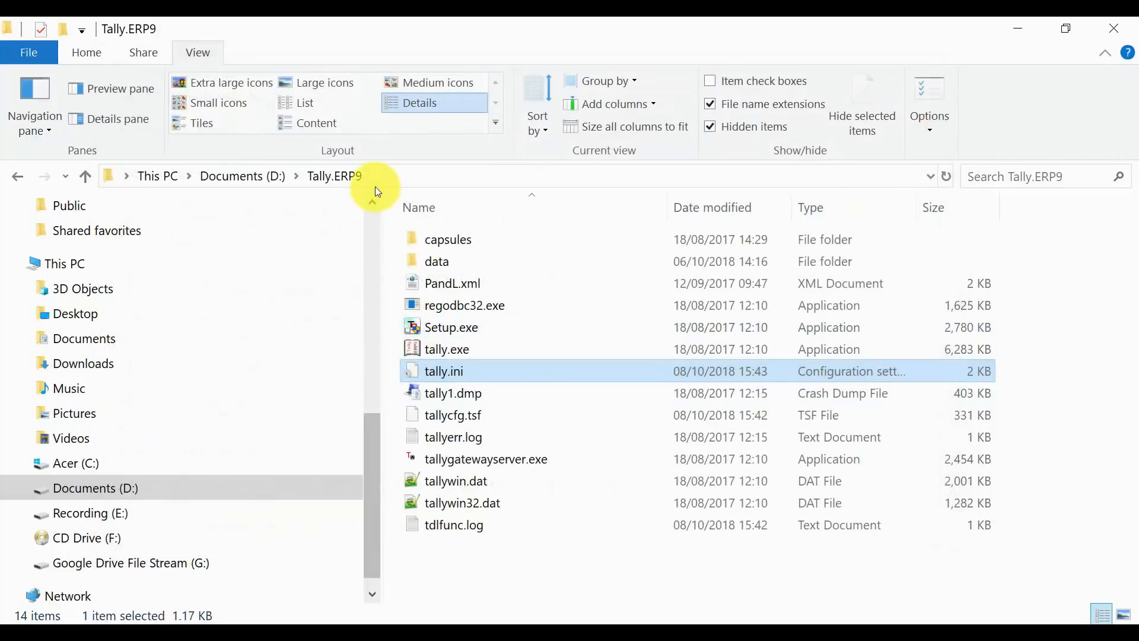
- Launch Tally.ERP 9 in Educational Mode to check the company loaded from the original data folder, and quit
{"action": "double_click", "coordinate": [438, 346]}
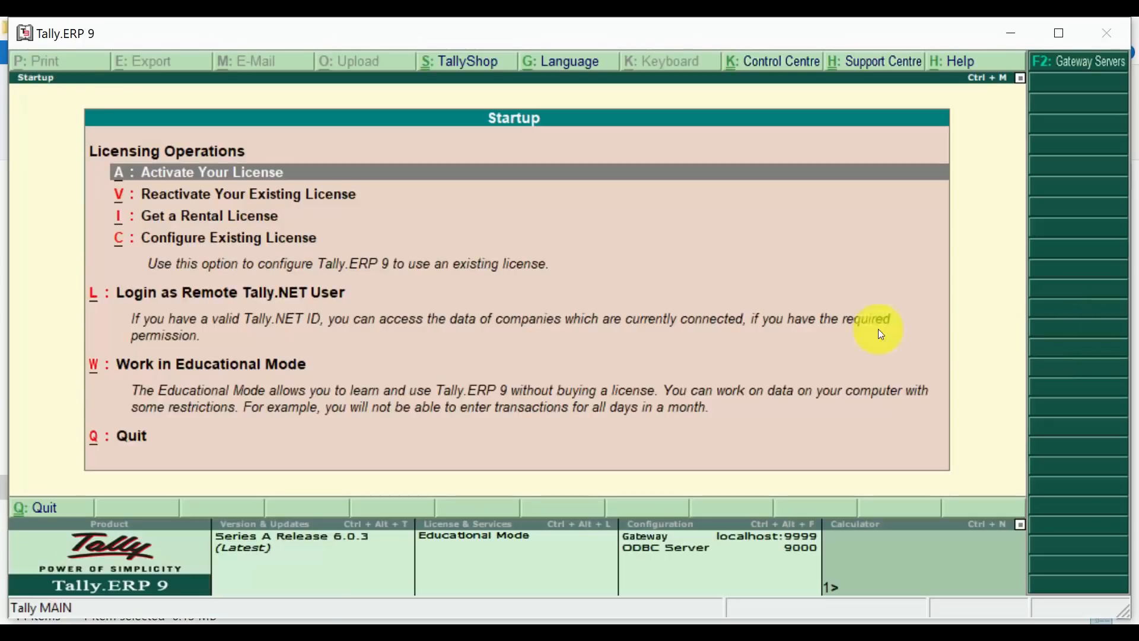
{"action": "key", "text": "Return"}
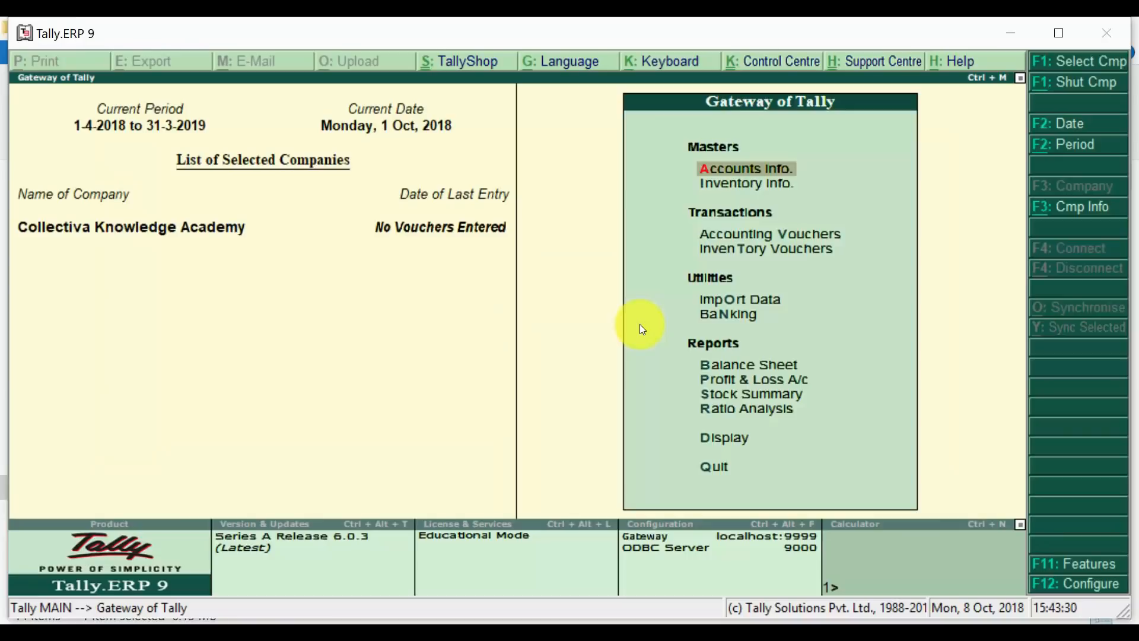
{"action": "key", "text": "ctrl+q"}
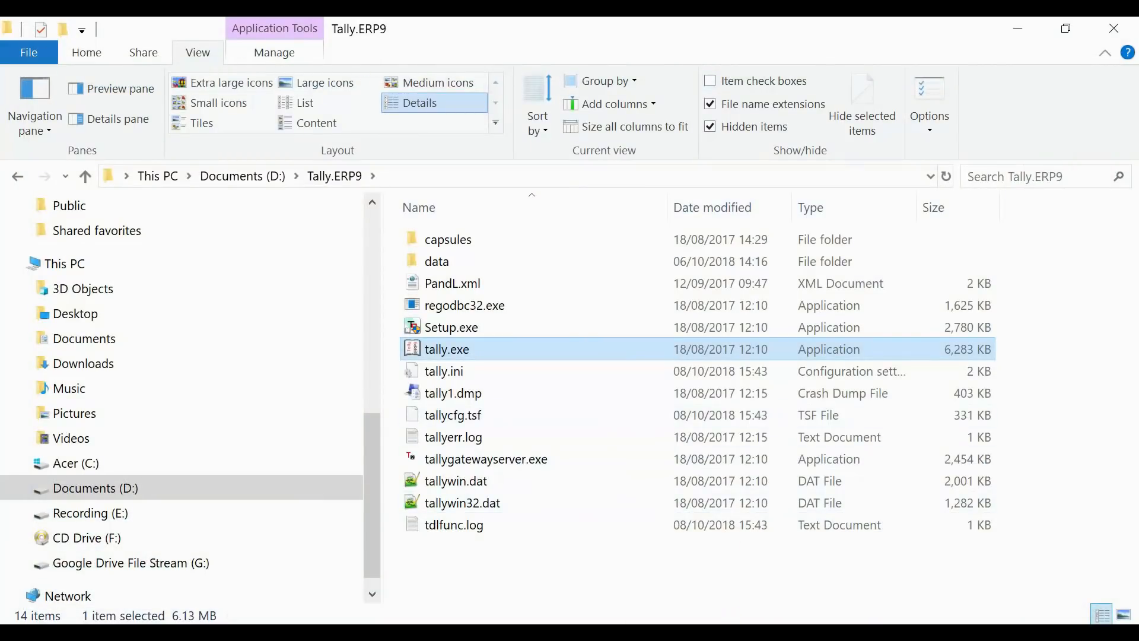
- Switch to YouTube in the browser and view the playlists of the Collectiva Knowledge Academy channel
{"action": "mouse_move", "coordinate": [656, 617]}
{"action": "left_click", "coordinate": [875, 542]}
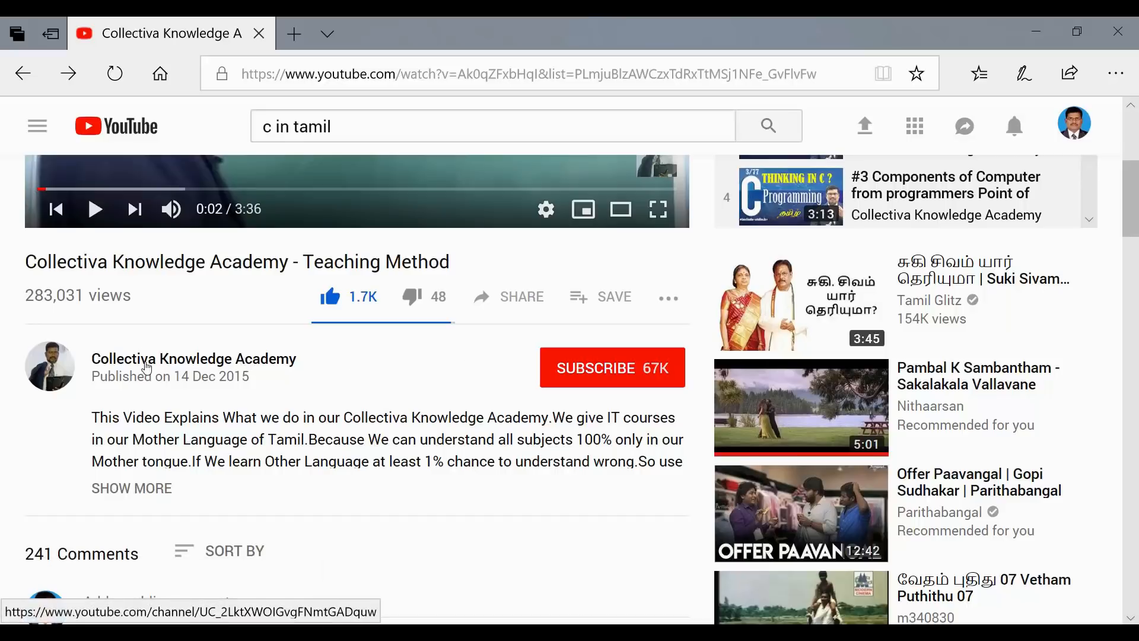
{"action": "left_click", "coordinate": [239, 366]}
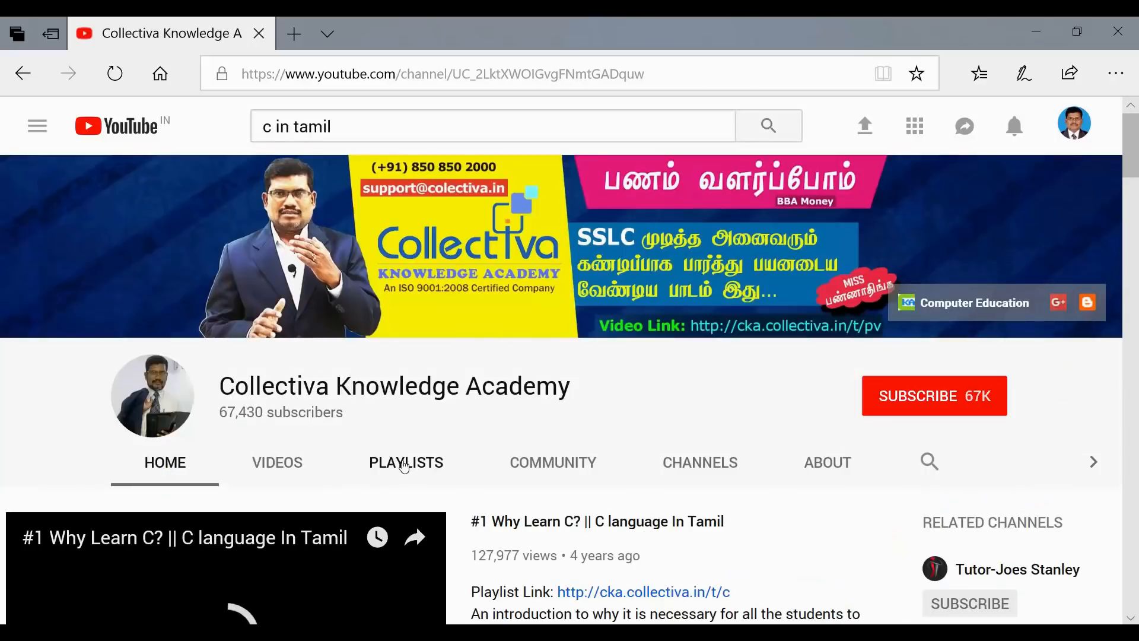
{"action": "left_click", "coordinate": [404, 466]}
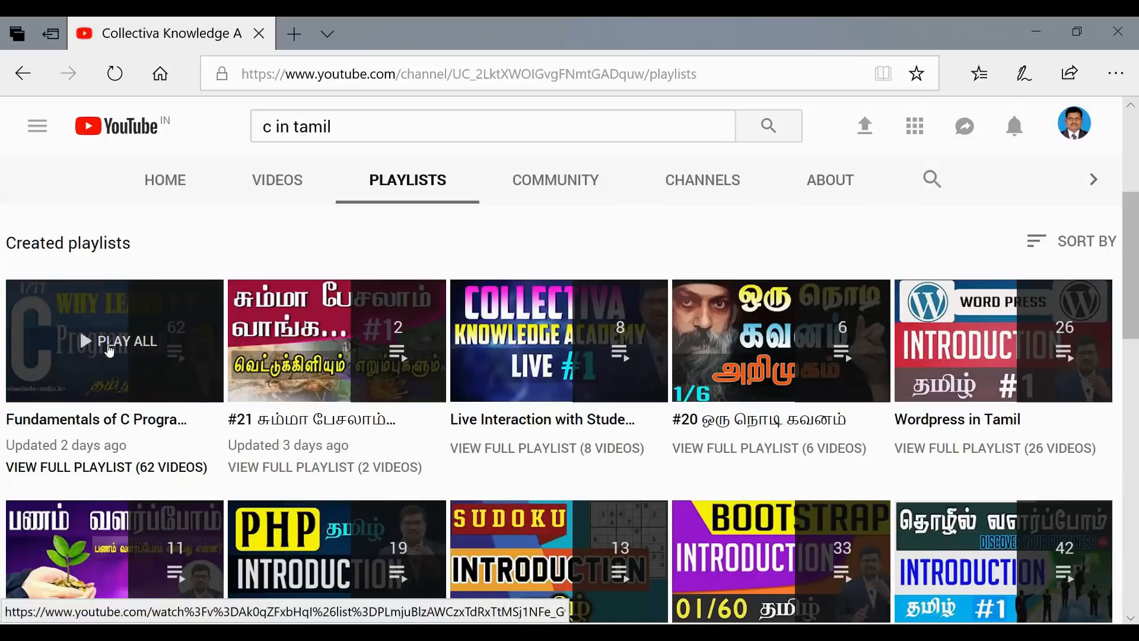
- Open the Fundamentals of C Programming in Tamil playlist, pause its first video and look through the list of lessons
{"action": "left_click", "coordinate": [128, 343]}
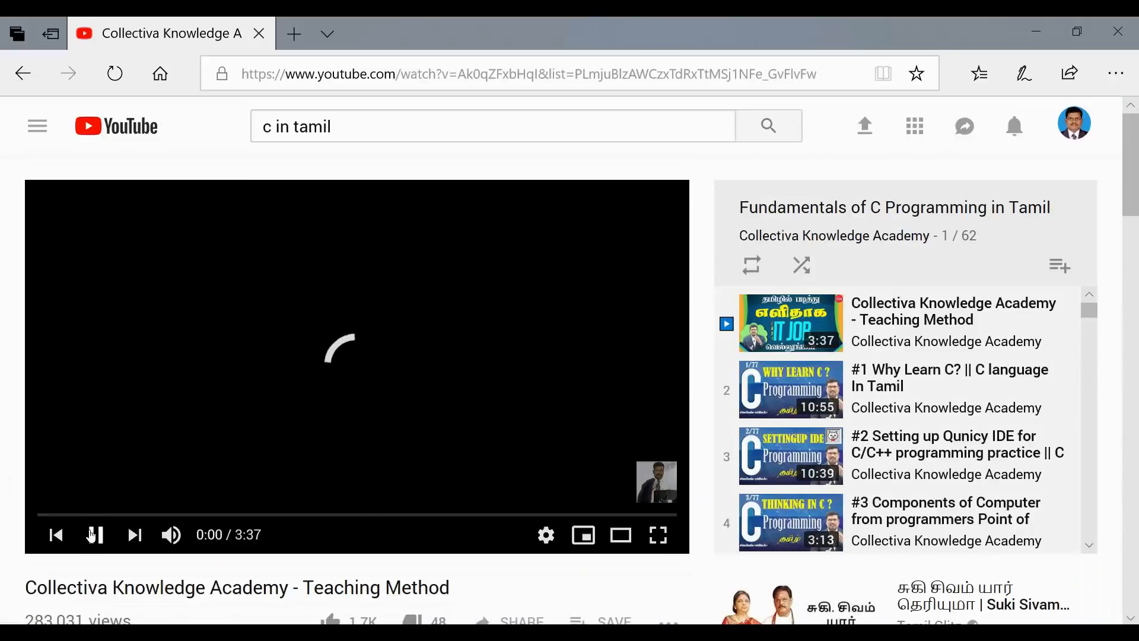
{"action": "left_click", "coordinate": [619, 449]}
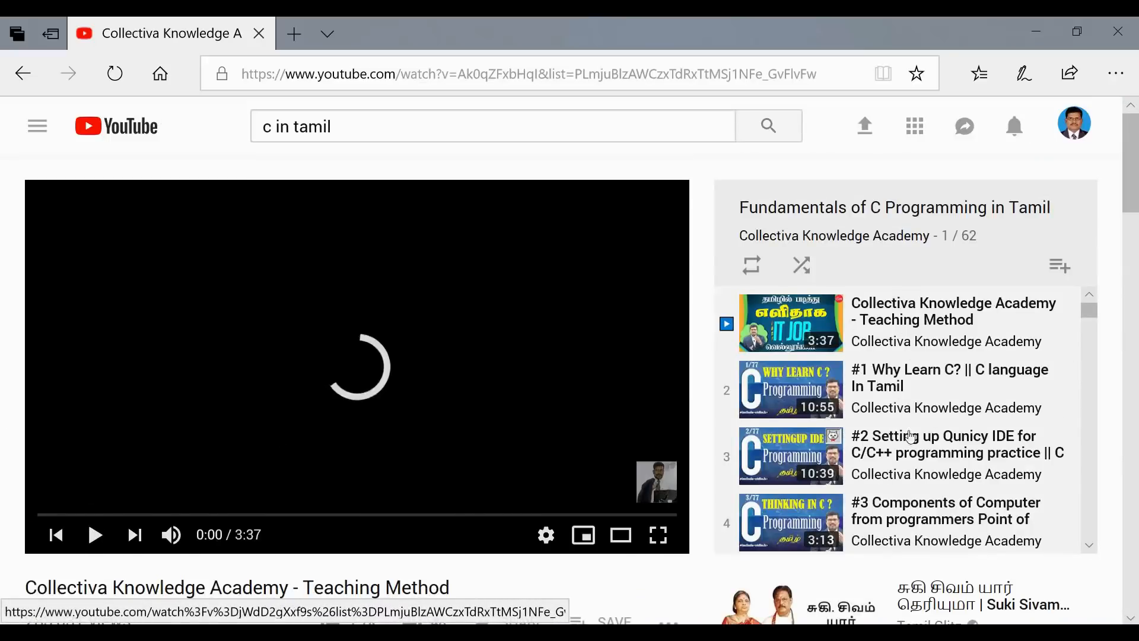
{"action": "scroll", "coordinate": [1089, 320], "scroll_direction": "down", "scroll_amount": 5}
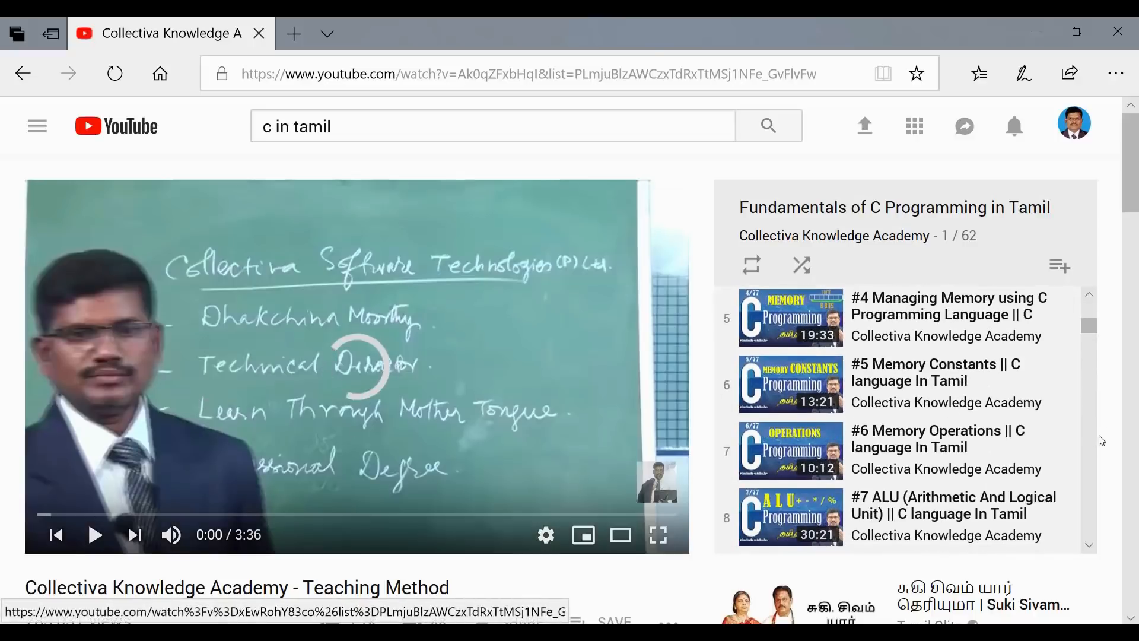
{"action": "scroll", "coordinate": [1094, 322], "scroll_direction": "up", "scroll_amount": 5}
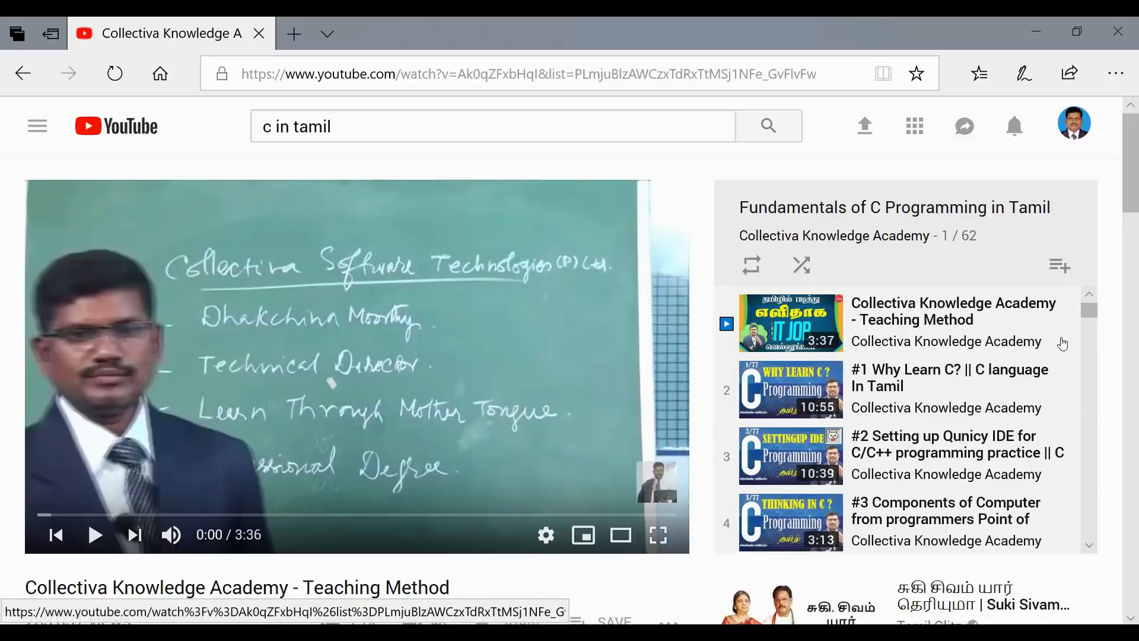
{"action": "scroll", "coordinate": [1085, 316], "scroll_direction": "down", "scroll_amount": 5}
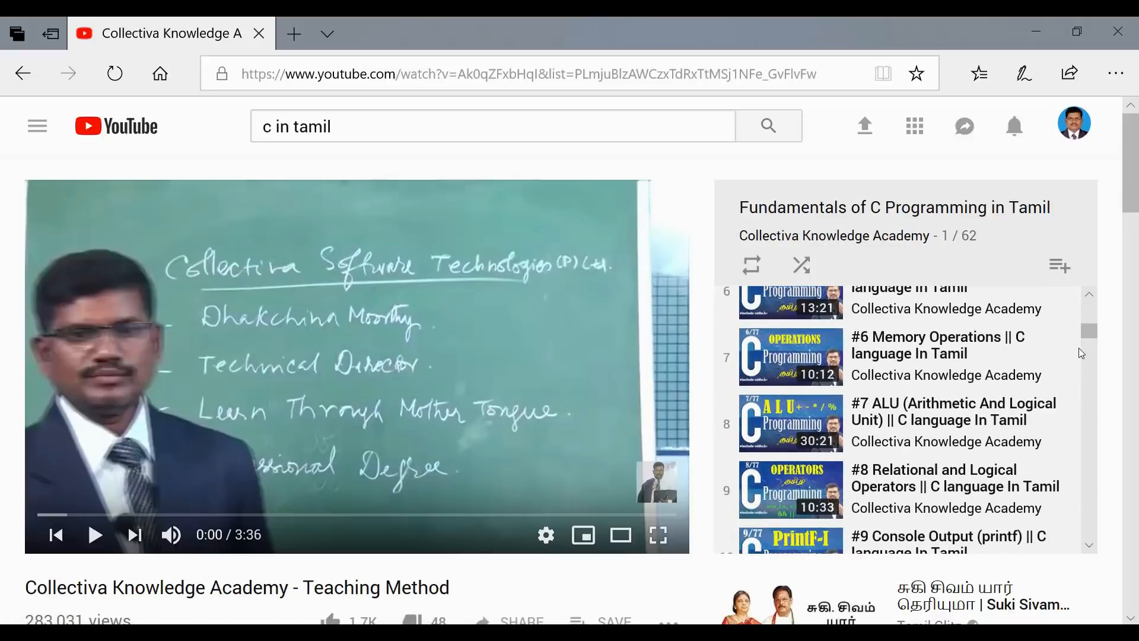
- Subscribe to the Collectiva Knowledge Academy channel from its home page
{"action": "left_click", "coordinate": [913, 397]}
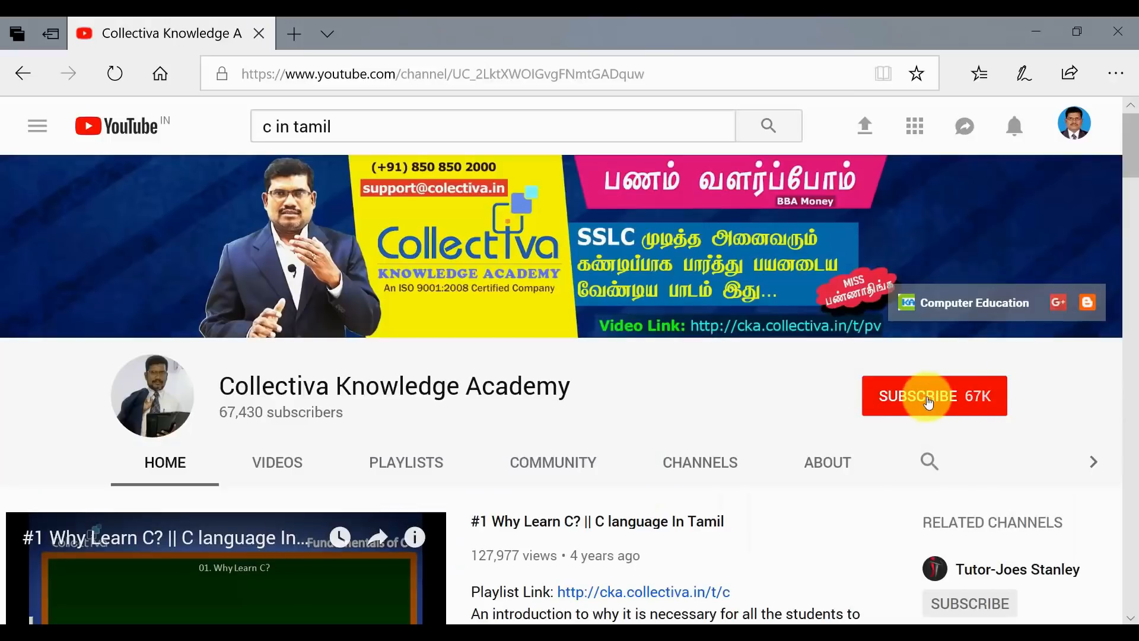
{"action": "left_click", "coordinate": [931, 396]}
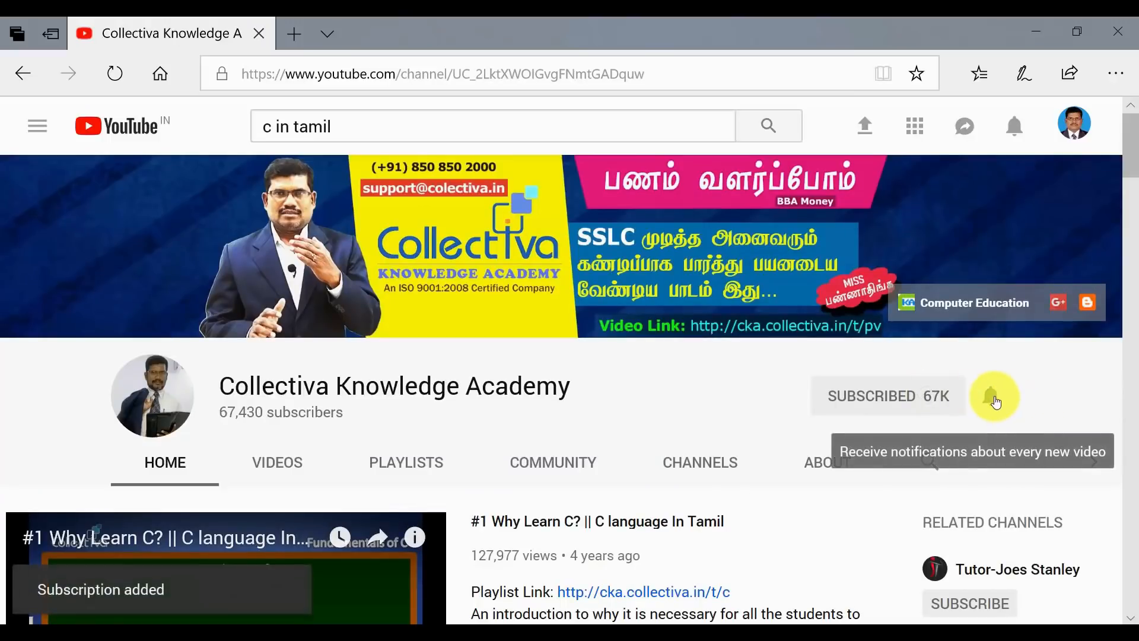